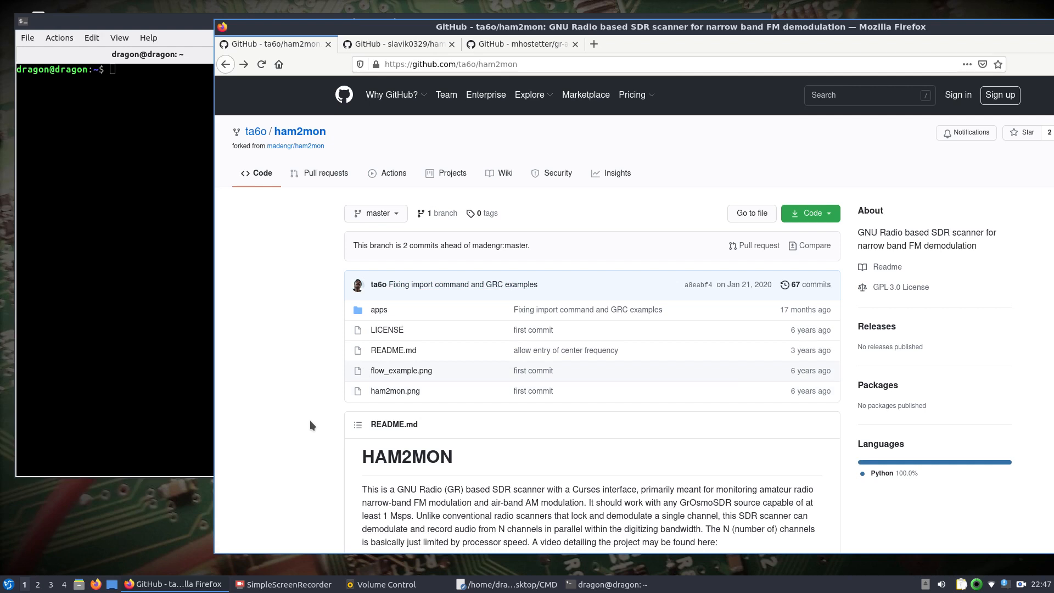
Copy the HTTPS clone URL of the ta6o/ham2mon repository from its GitHub page
{"action": "scroll", "coordinate": [310, 420], "scroll_direction": "down", "scroll_amount": 1}
{"action": "scroll", "coordinate": [310, 420], "scroll_direction": "up", "scroll_amount": 1}
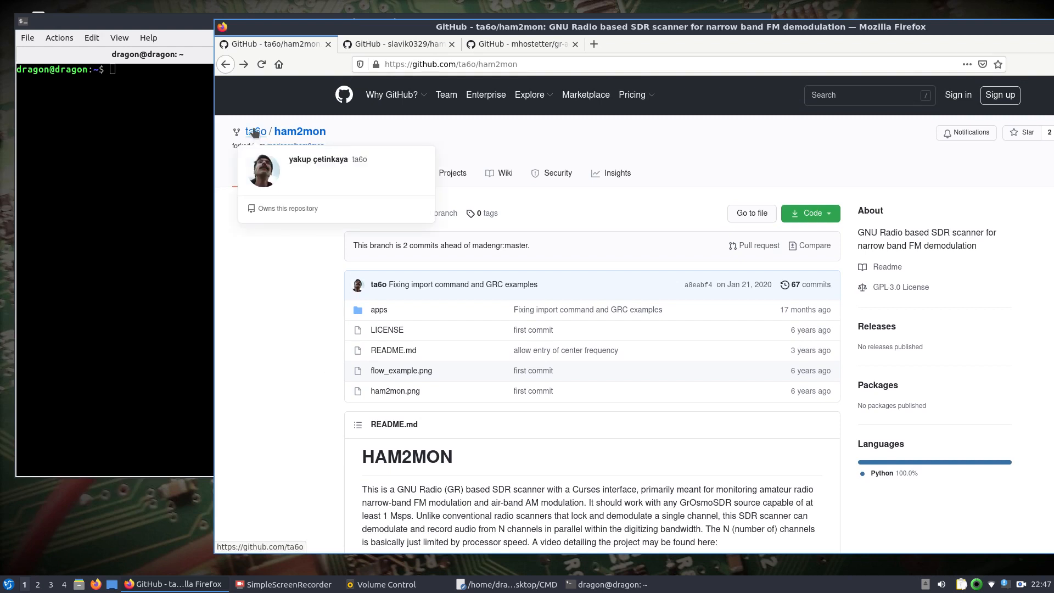
{"action": "left_click", "coordinate": [810, 212]}
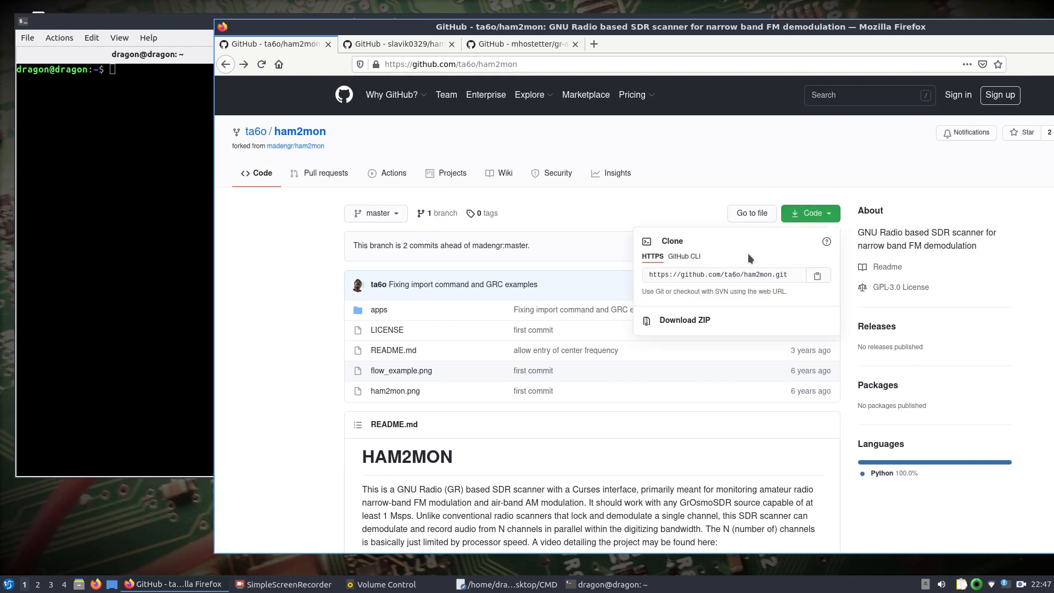
{"action": "left_click", "coordinate": [817, 275]}
{"action": "left_click", "coordinate": [152, 196]}
{"action": "type", "text": "git clone"}
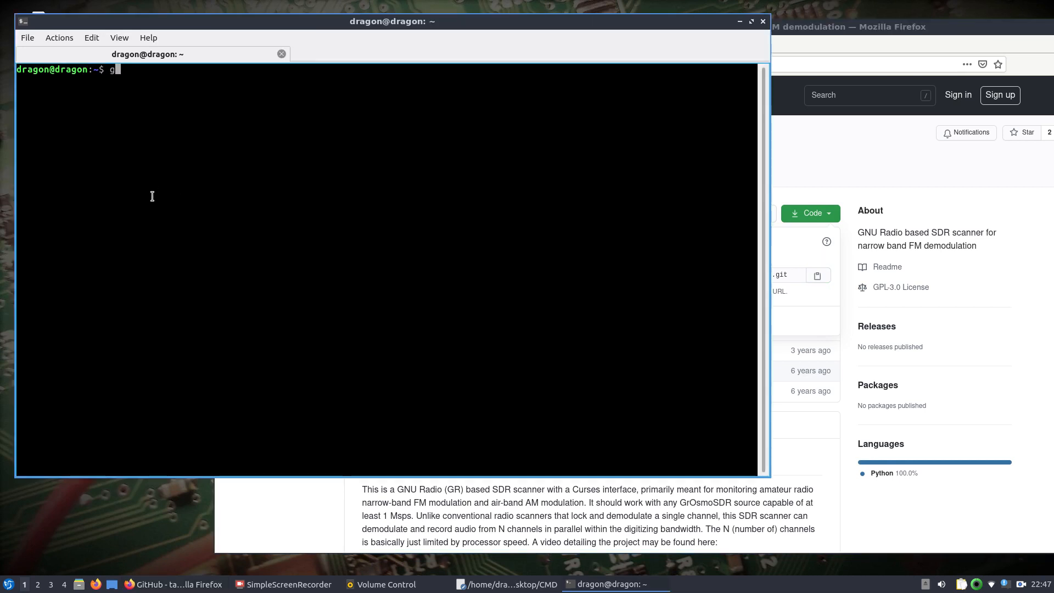
{"action": "right_click", "coordinate": [167, 187]}
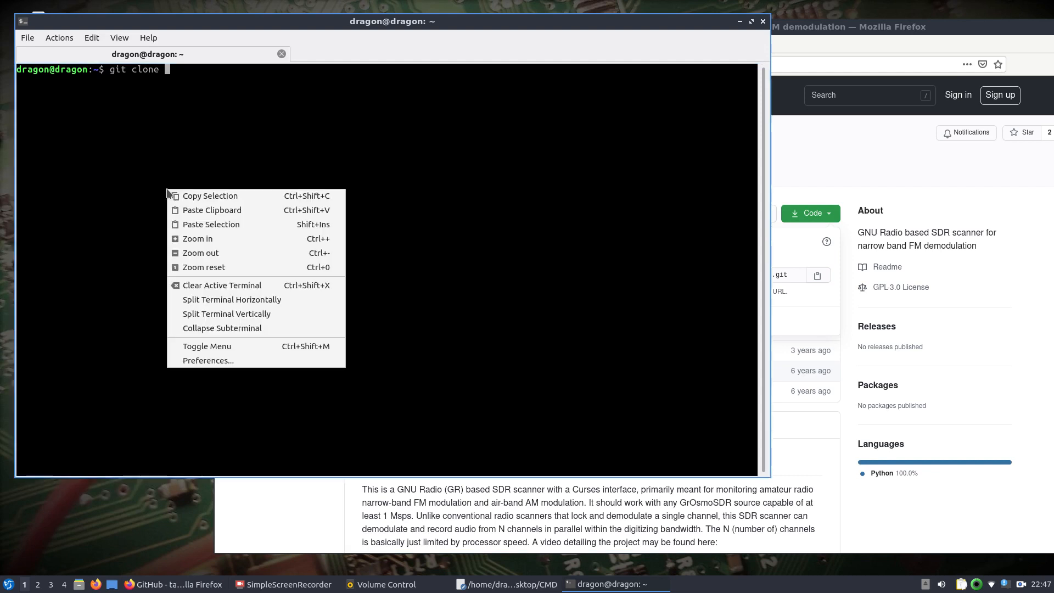
{"action": "left_click", "coordinate": [208, 209]}
{"action": "key", "text": "Return"}
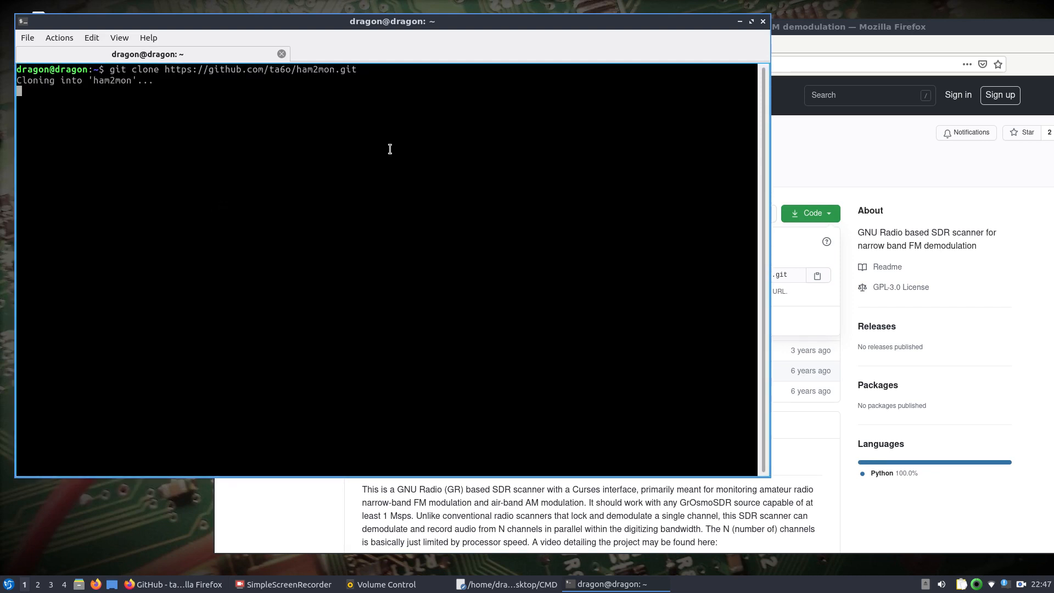
Return to the browser and copy the HTTPS clone URL of the slavik0329/ham2mon-gui repository
{"action": "left_click", "coordinate": [824, 29]}
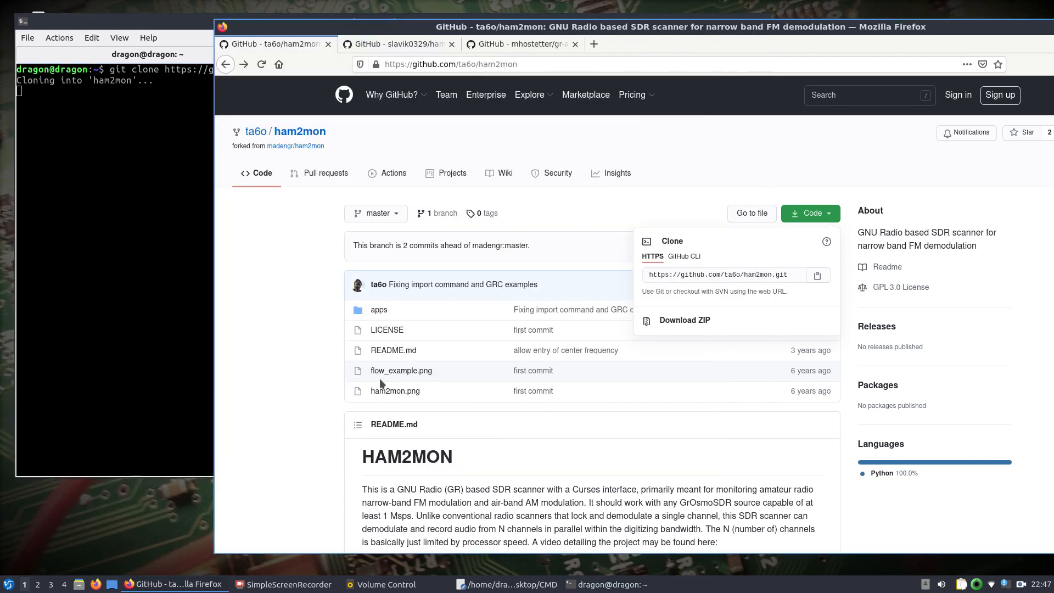
{"action": "scroll", "coordinate": [380, 378], "scroll_direction": "down", "scroll_amount": 5}
{"action": "scroll", "coordinate": [380, 378], "scroll_direction": "down", "scroll_amount": 8}
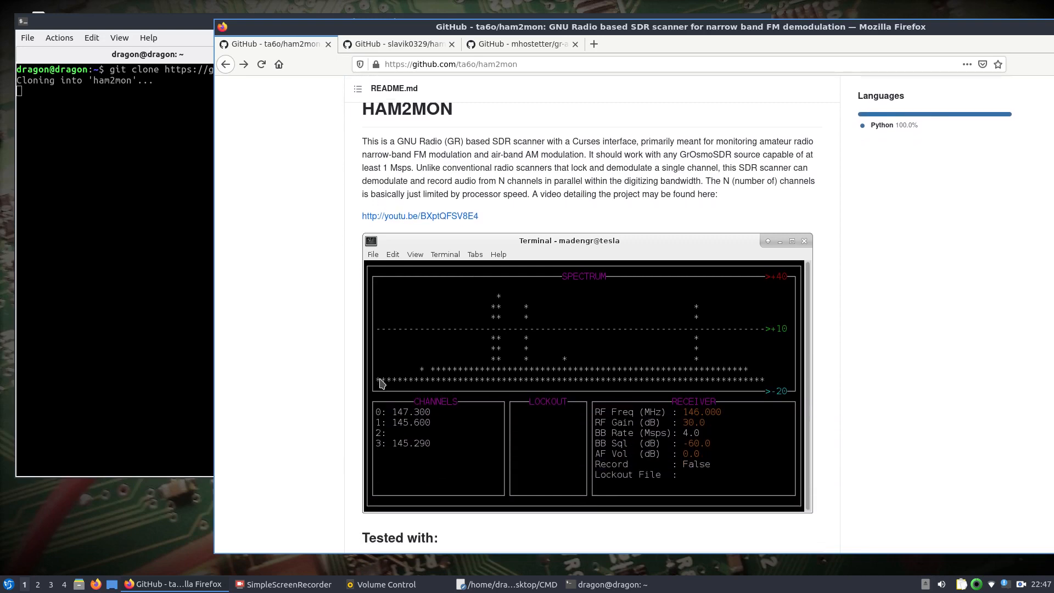
{"action": "left_click", "coordinate": [394, 44]}
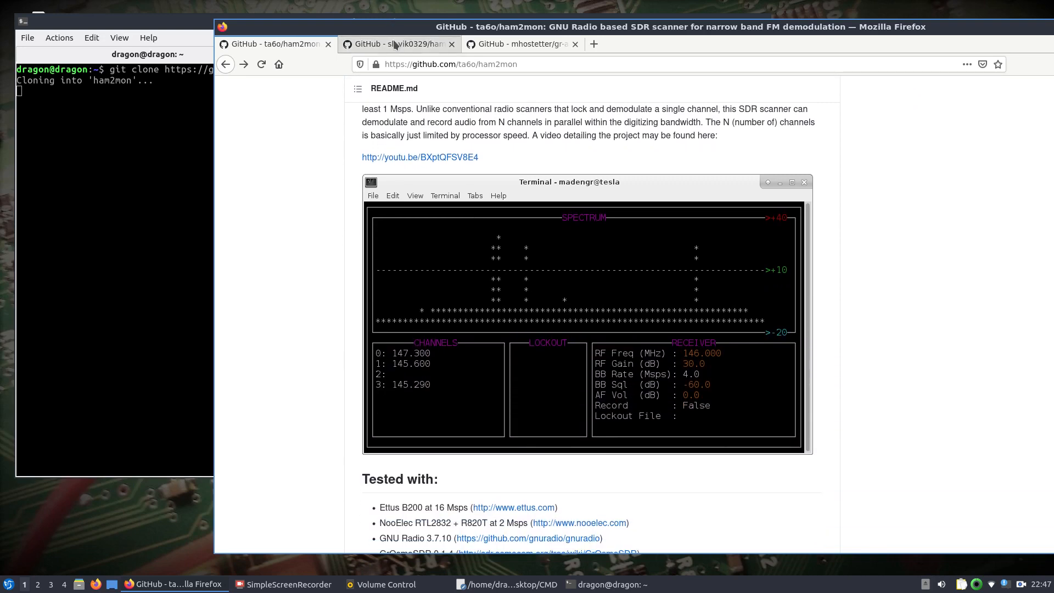
{"action": "scroll", "coordinate": [281, 265], "scroll_direction": "up", "scroll_amount": 20}
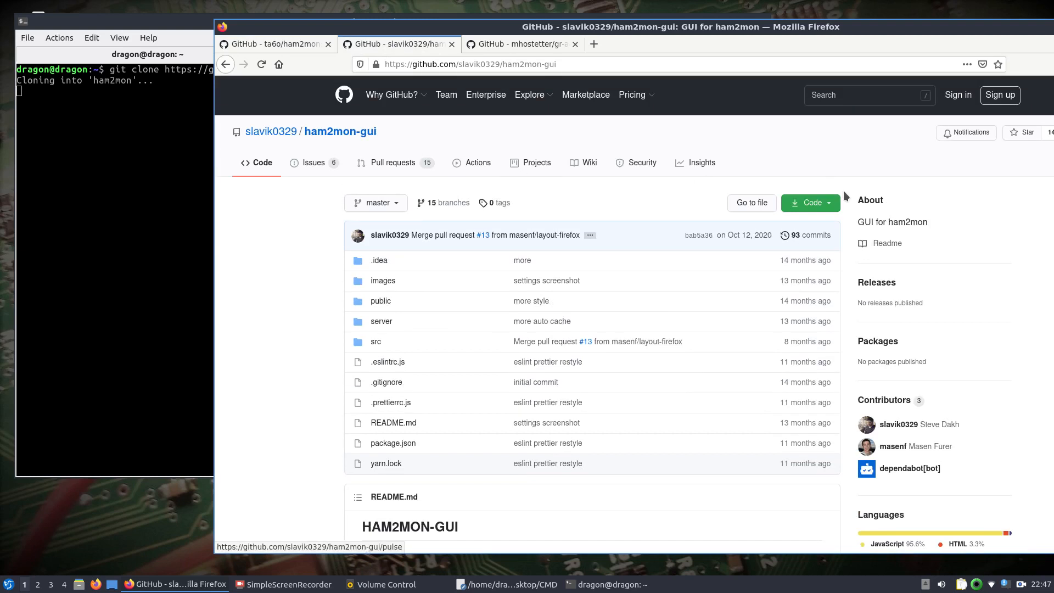
{"action": "left_click", "coordinate": [829, 204]}
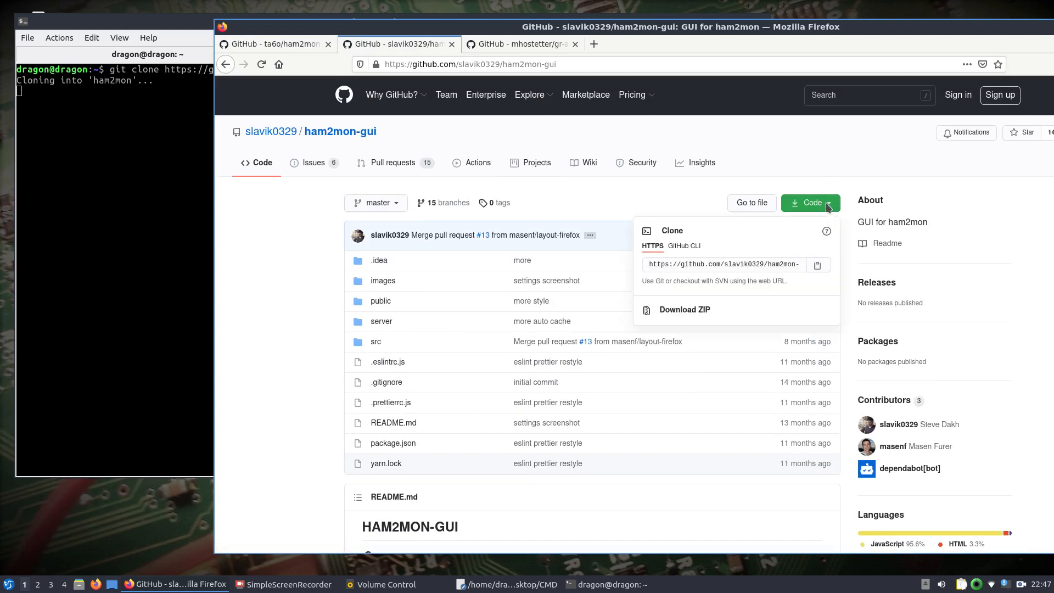
{"action": "left_click", "coordinate": [817, 266]}
{"action": "left_click", "coordinate": [288, 327]}
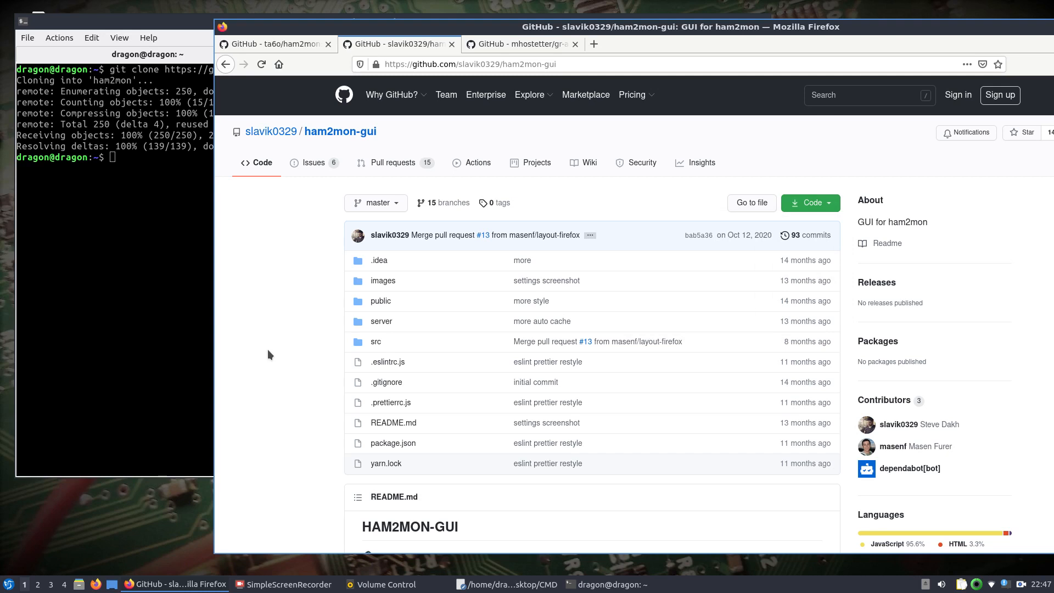
{"action": "left_click", "coordinate": [128, 262]}
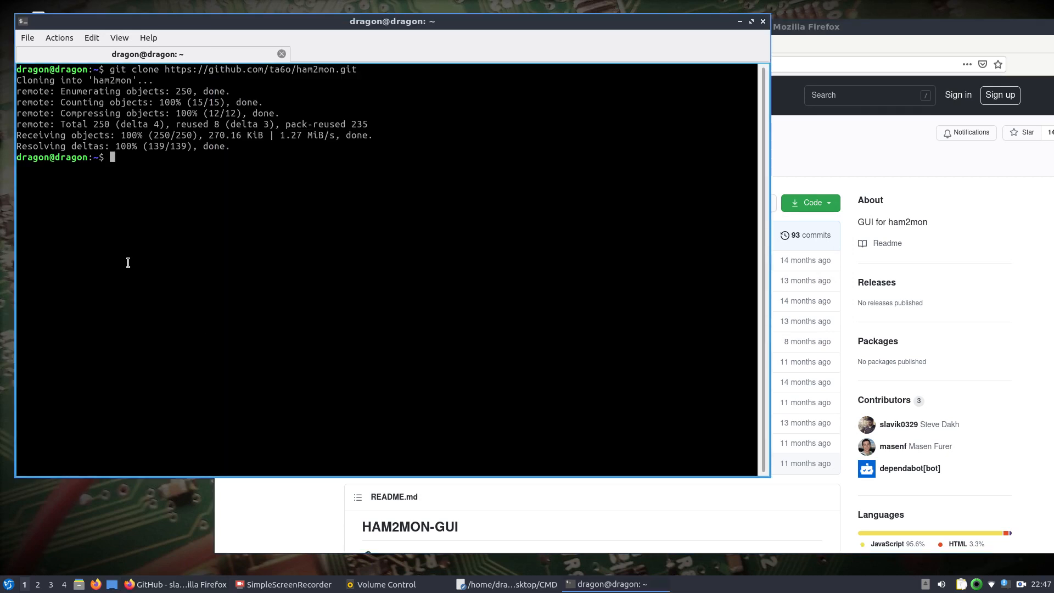
{"action": "type", "text": "git clone"}
{"action": "right_click", "coordinate": [146, 246]}
{"action": "left_click", "coordinate": [191, 271]}
{"action": "key", "text": "Return"}
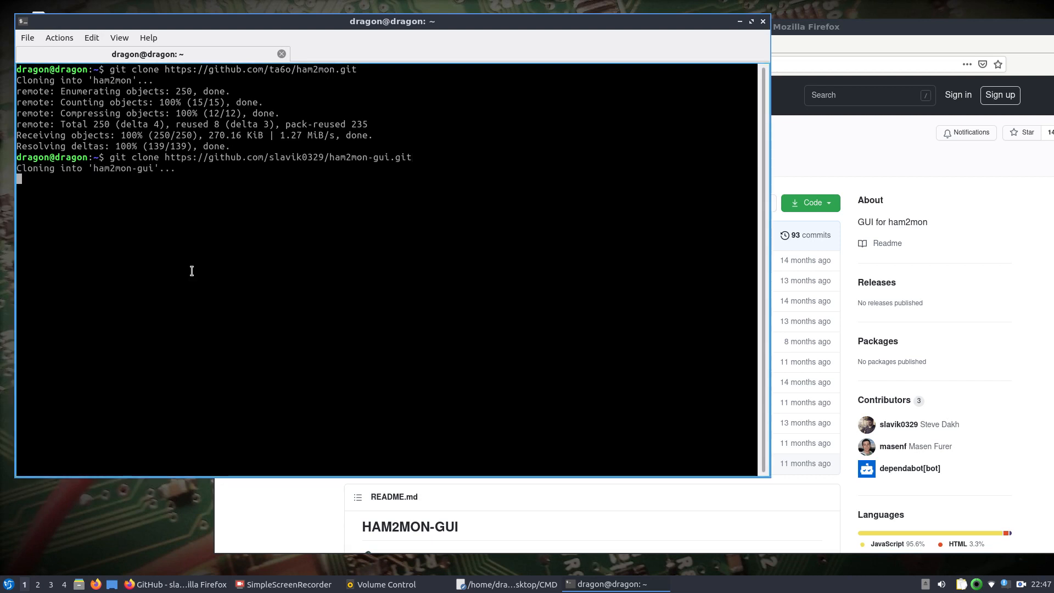
Check the ham2mon-gui README's installation requirements, and run sudo apt-get install npm in the terminal with the account password
{"action": "left_click", "coordinate": [863, 29]}
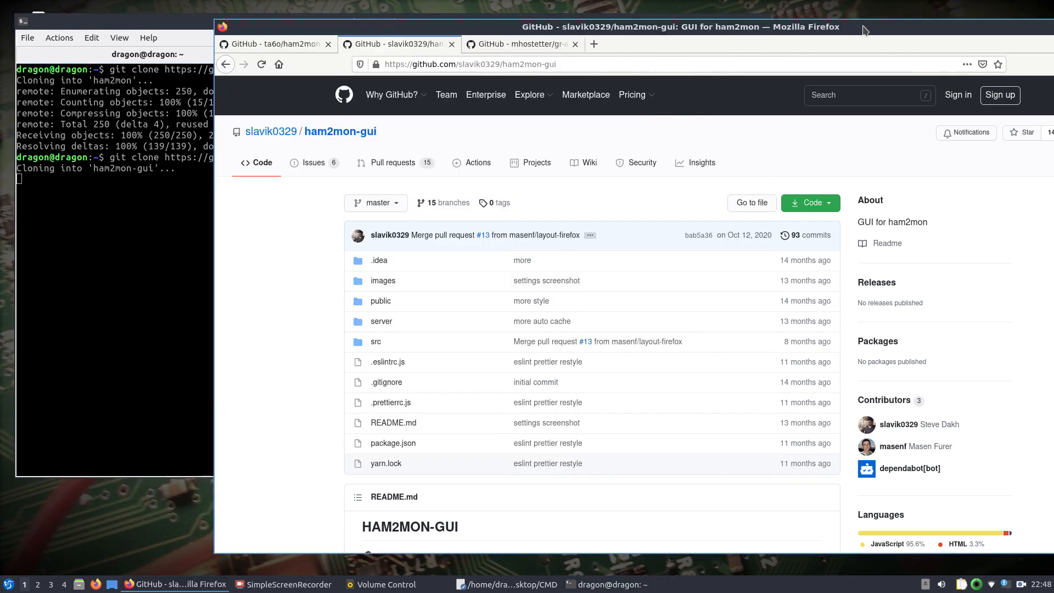
{"action": "scroll", "coordinate": [289, 426], "scroll_direction": "down", "scroll_amount": 20}
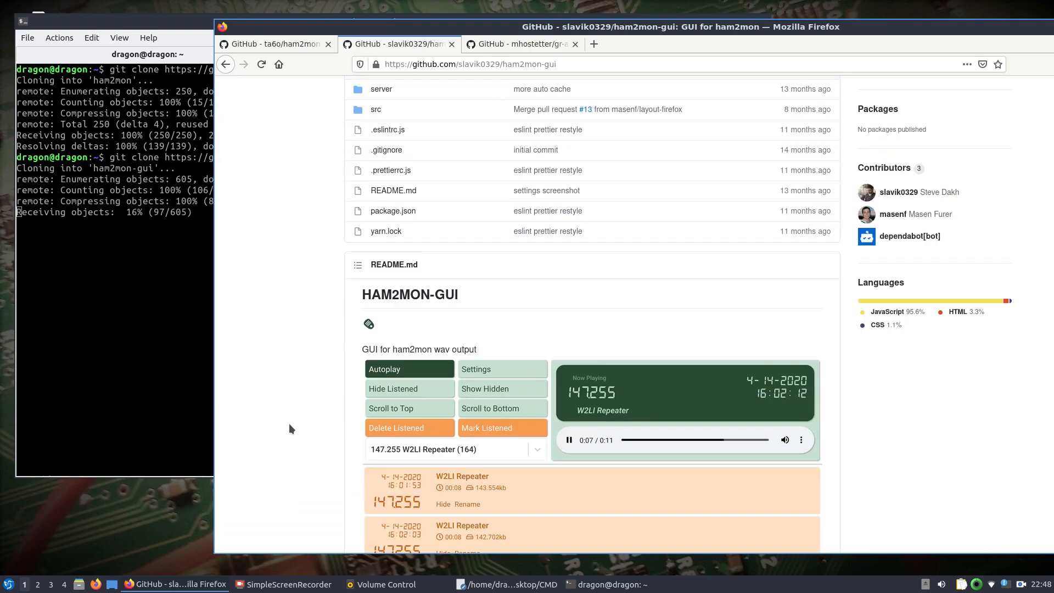
{"action": "scroll", "coordinate": [289, 429], "scroll_direction": "down", "scroll_amount": 10}
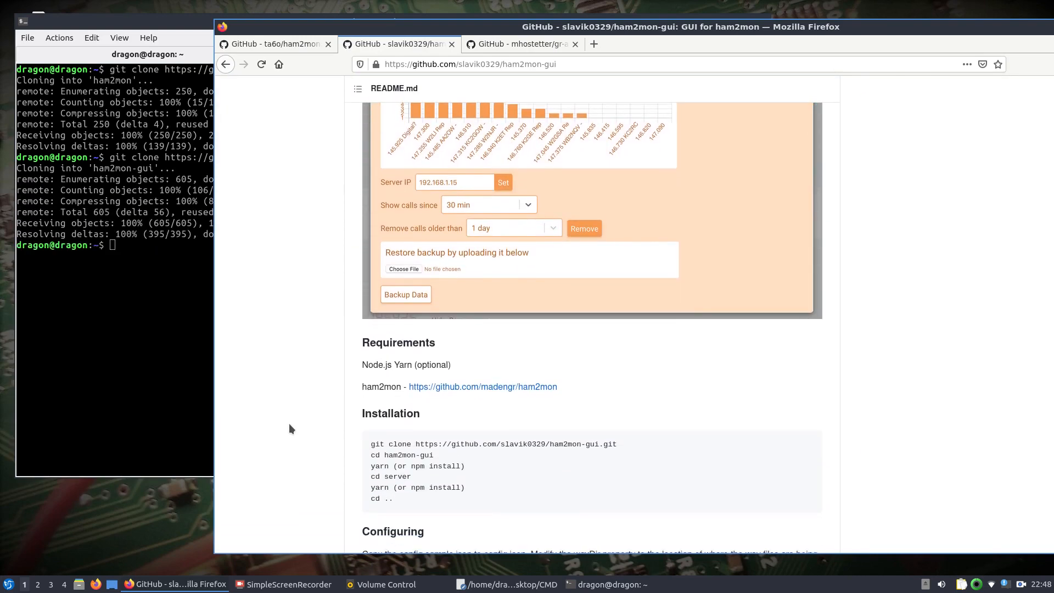
{"action": "left_click", "coordinate": [116, 363]}
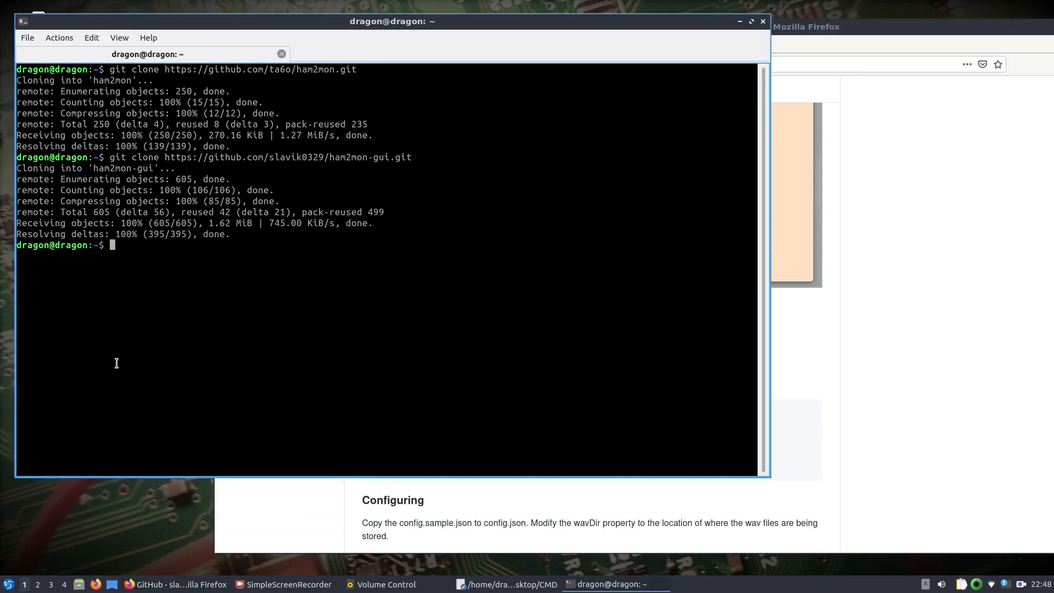
{"action": "type", "text": "sudo aptg-"}
{"action": "key", "text": "BackSpace"}
{"action": "key", "text": "BackSpace"}
{"action": "type", "text": "-get install npm"}
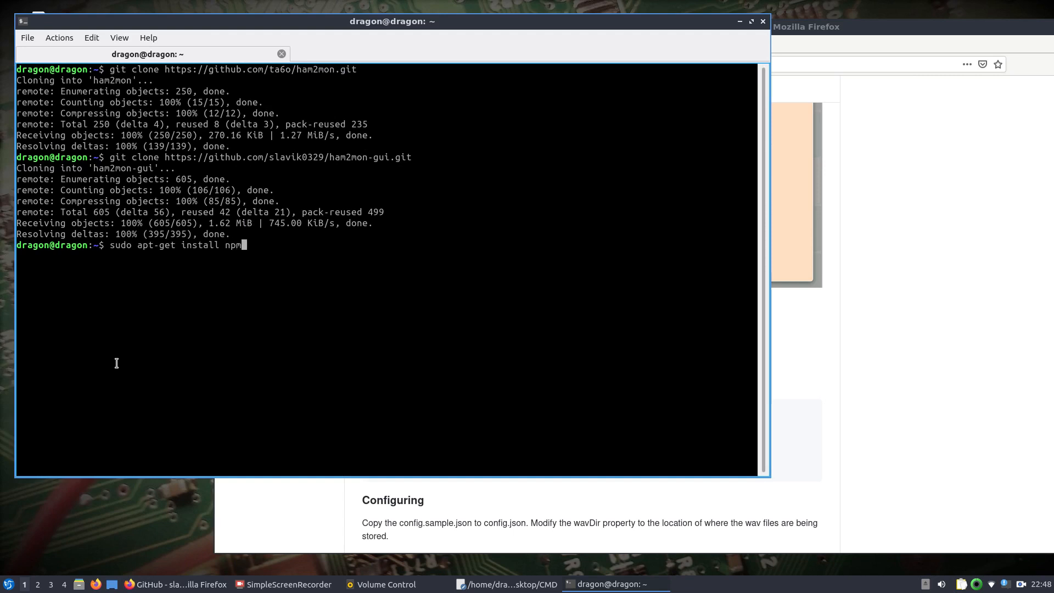
{"action": "key", "text": "Return"}
{"action": "key", "text": "Return"}
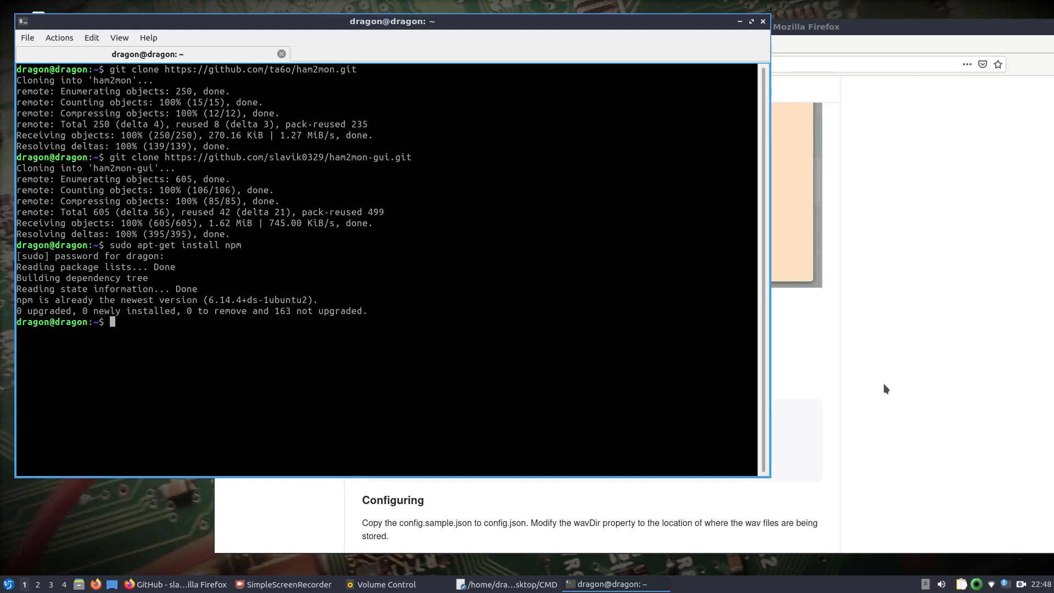
Change into the ham2mon-gui directory and list its contents
{"action": "type", "text": "cd h"}
{"action": "key", "text": "Tab"}
{"action": "type", "text": "-"}
{"action": "key", "text": "Tab"}
{"action": "key", "text": "Return"}
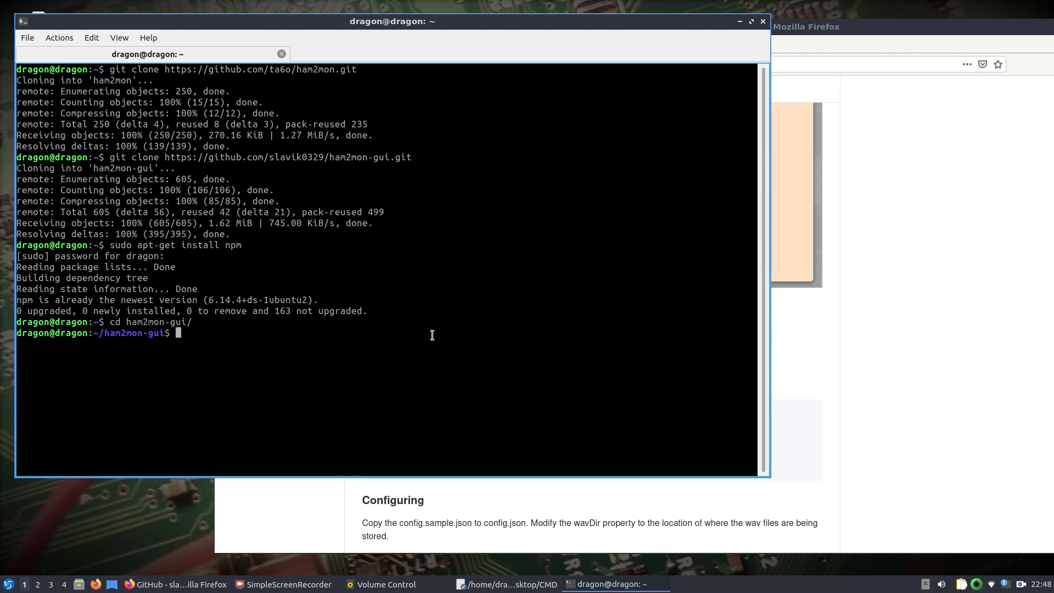
{"action": "type", "text": "ls"}
{"action": "key", "text": "Return"}
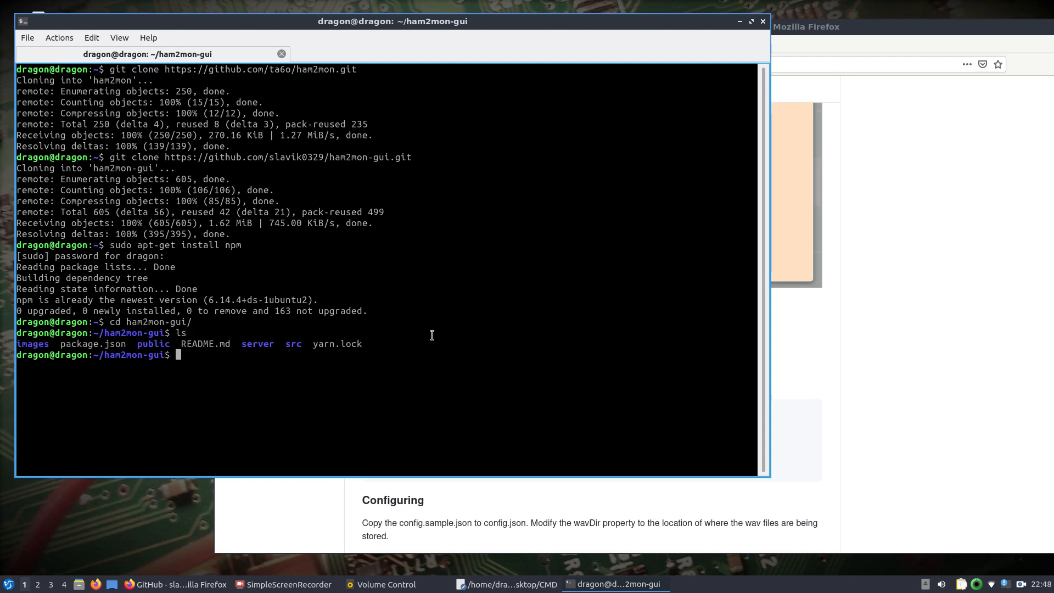
Run npm install in the ham2mon-gui directory as the README instructs, and move the browser window aside from the terminal
{"action": "left_click", "coordinate": [862, 354]}
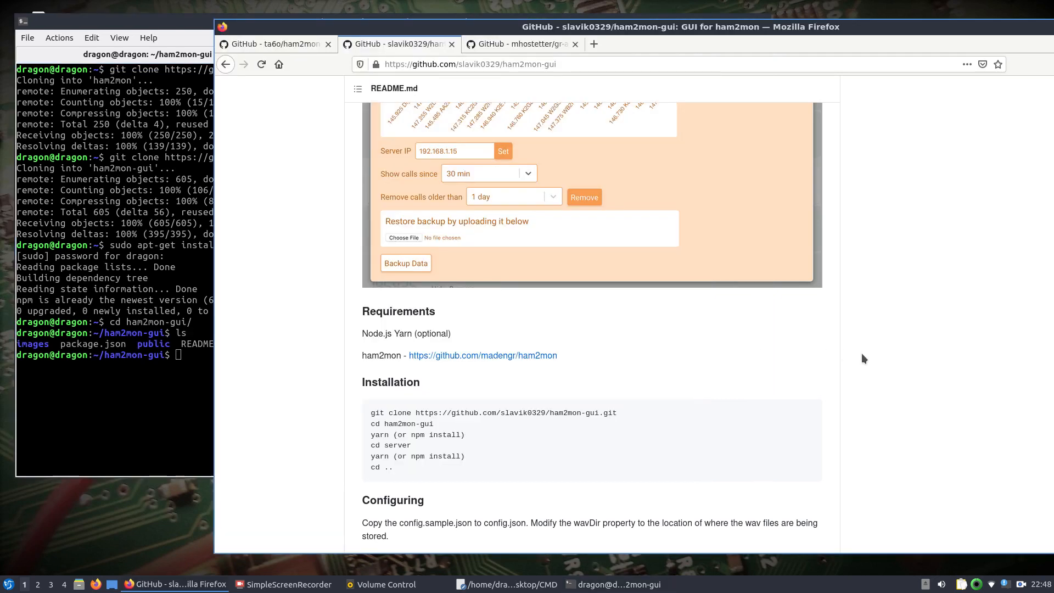
{"action": "left_click", "coordinate": [121, 270]}
{"action": "type", "text": "npm "}
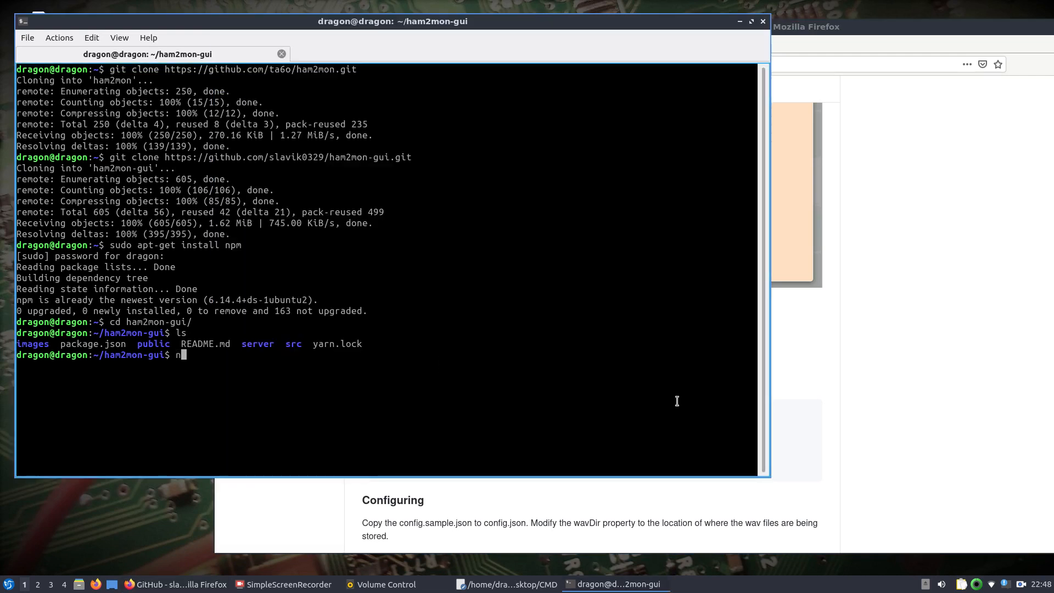
{"action": "type", "text": "install"}
{"action": "key", "text": "Return"}
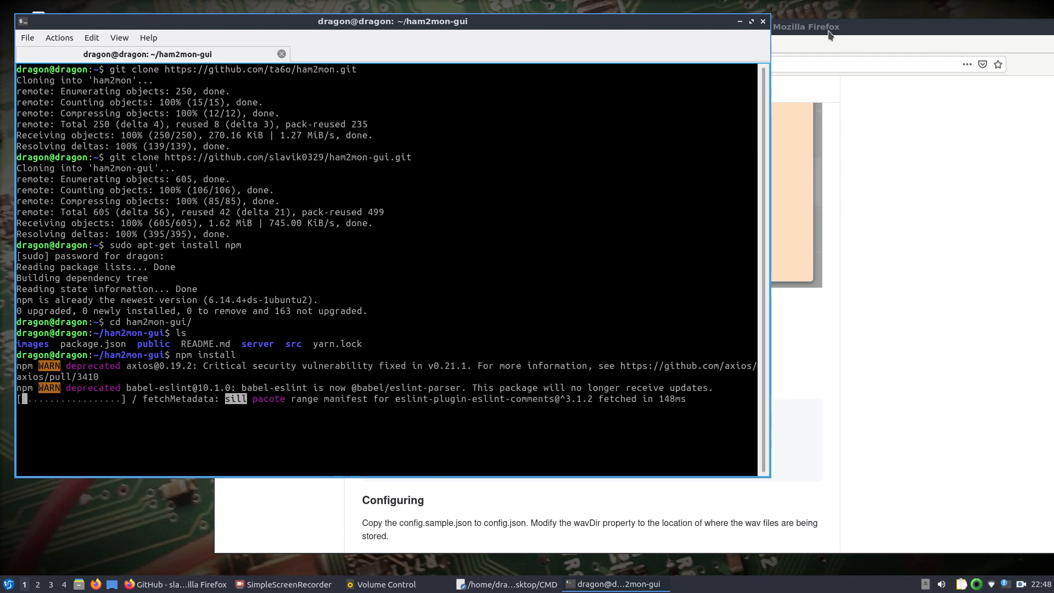
{"action": "left_click_drag", "start_coordinate": [828, 30], "coordinate": [972, 51]}
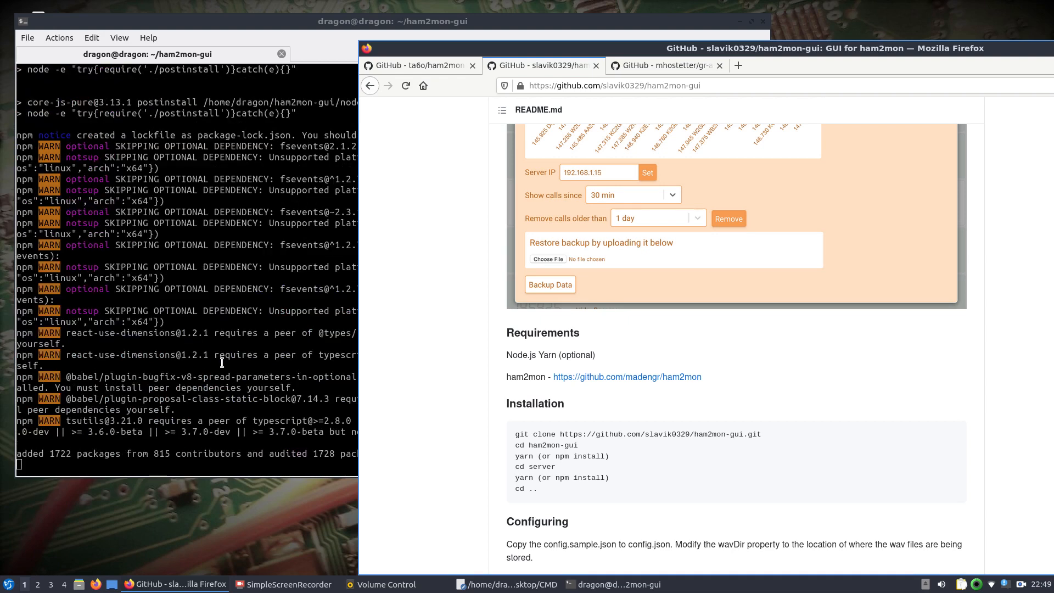
Change into the server subdirectory of ham2mon-gui and run npm install there
{"action": "left_click", "coordinate": [222, 363]}
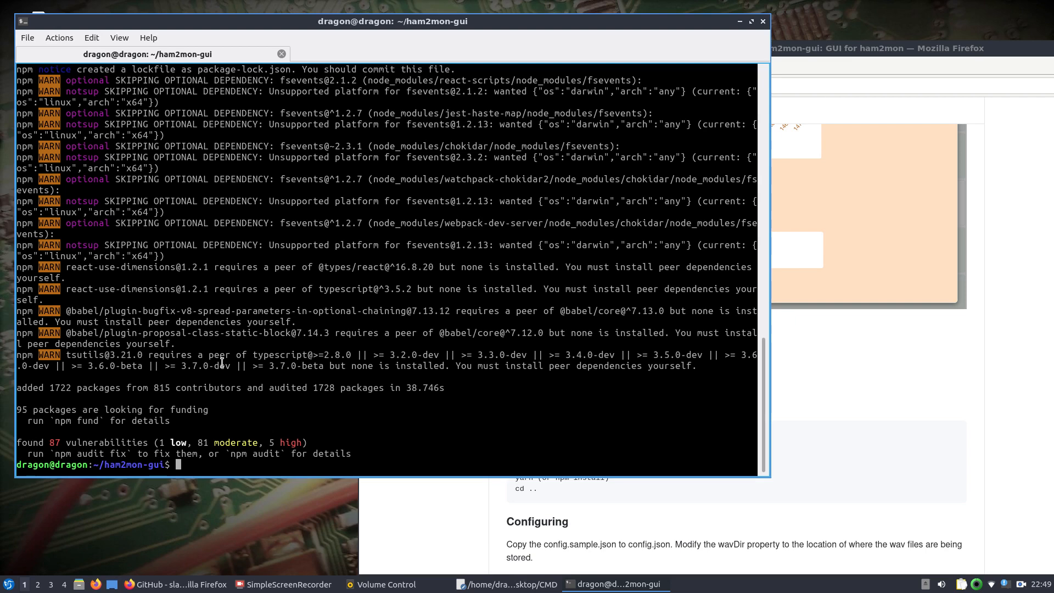
{"action": "type", "text": "cd se"}
{"action": "key", "text": "Tab"}
{"action": "key", "text": "Return"}
{"action": "type", "text": "n"}
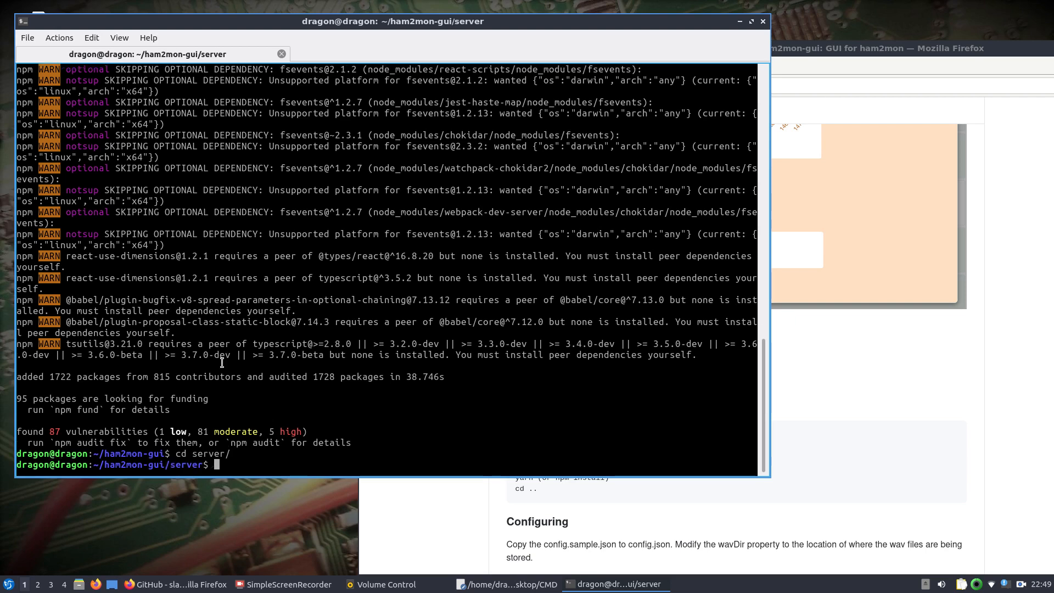
{"action": "type", "text": "pm install"}
{"action": "key", "text": "Return"}
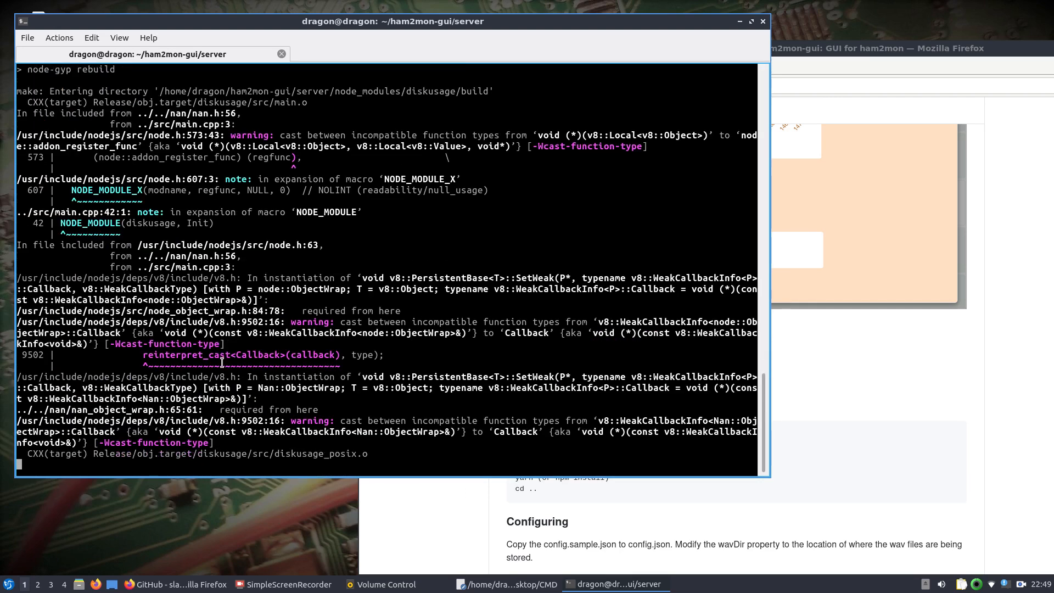
List the server directory and copy config.sample.json to config.json
{"action": "type", "text": "ls"}
{"action": "key", "text": "Return"}
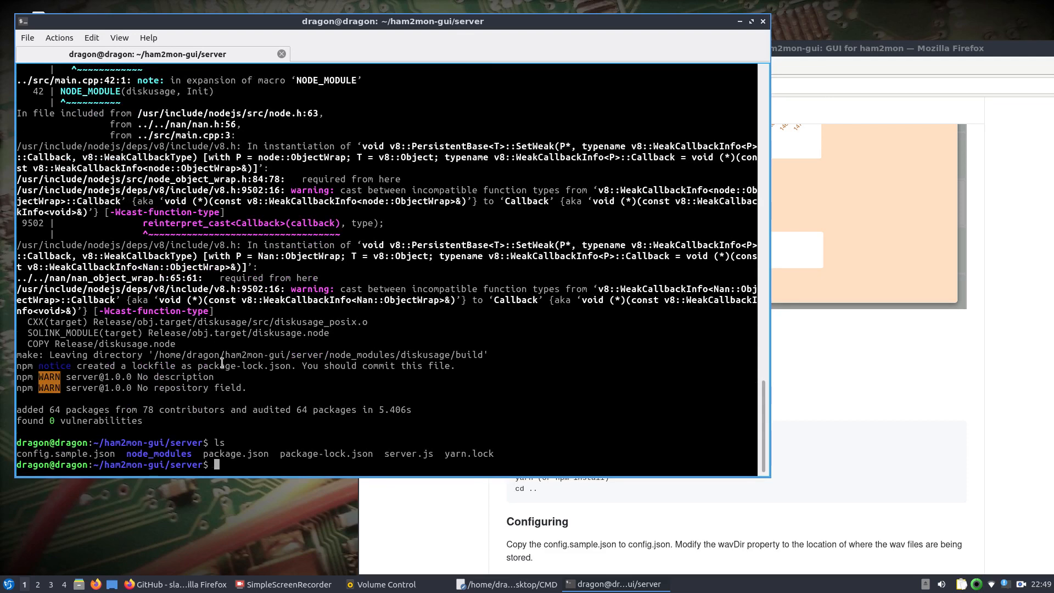
{"action": "type", "text": "cp co"}
{"action": "key", "text": "Tab"}
{"action": "type", "text": "con"}
{"action": "key", "text": "Tab"}
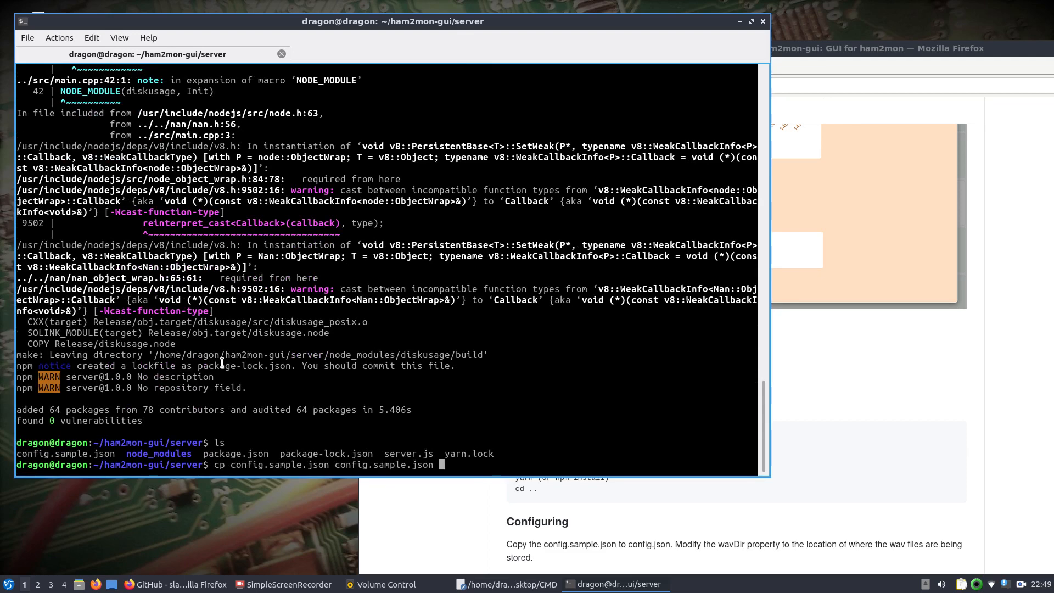
{"action": "key", "text": "BackSpace"}
{"action": "key", "text": "BackSpace"}
{"action": "key", "text": "BackSpace"}
{"action": "key", "text": "BackSpace"}
{"action": "key", "text": "BackSpace"}
{"action": "key", "text": "BackSpace"}
{"action": "key", "text": "BackSpace"}
{"action": "key", "text": "BackSpace"}
{"action": "key", "text": "BackSpace"}
{"action": "key", "text": "BackSpace"}
{"action": "key", "text": "BackSpace"}
{"action": "type", "text": "json"}
{"action": "key", "text": "Return"}
Open config.json from the server directory in the nano editor
{"action": "type", "text": "nano "}
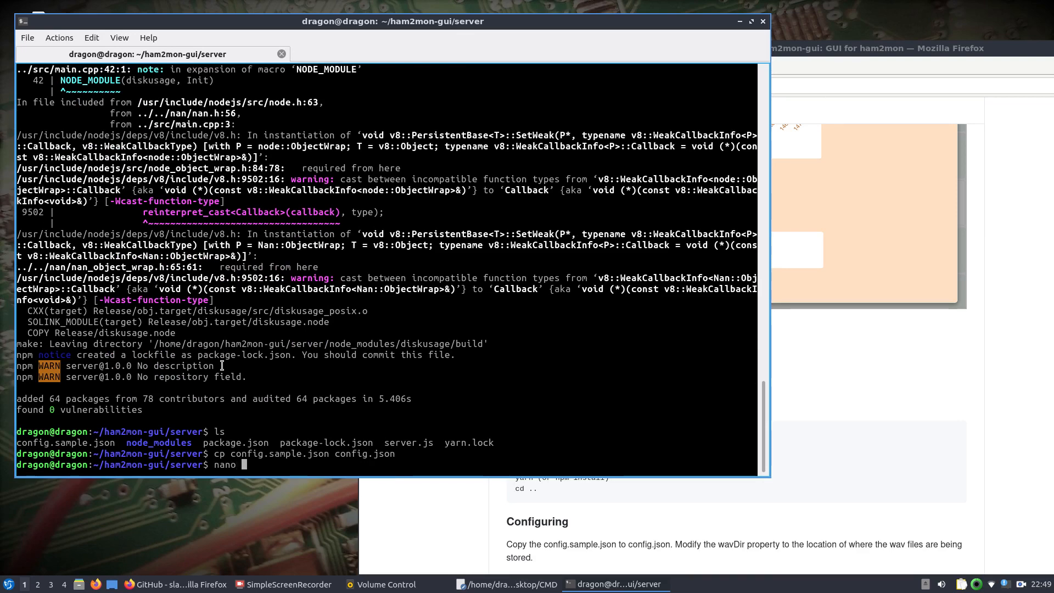
{"action": "type", "text": "config.json"}
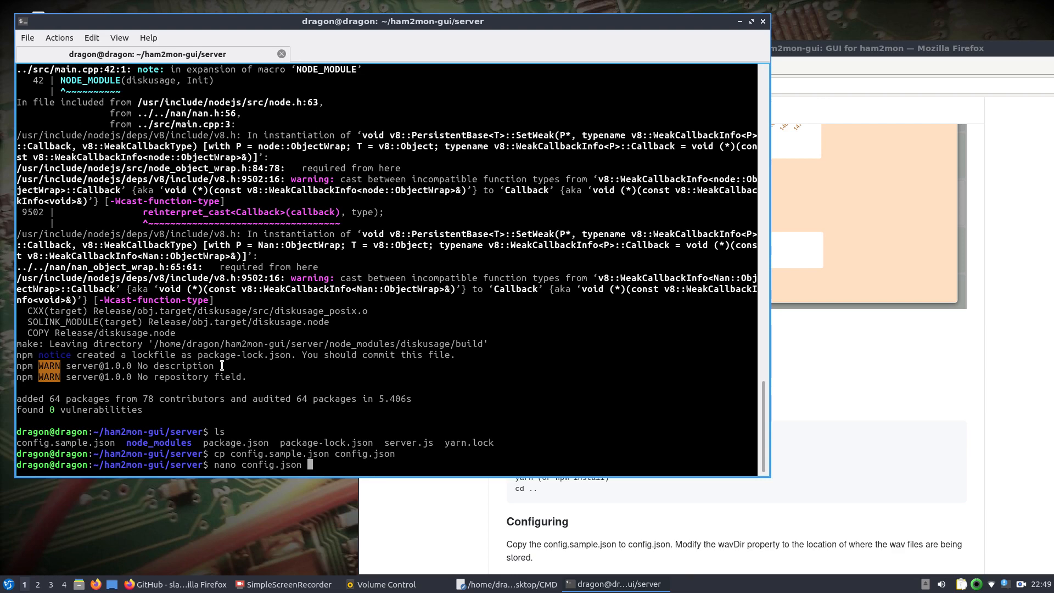
{"action": "key", "text": "Return"}
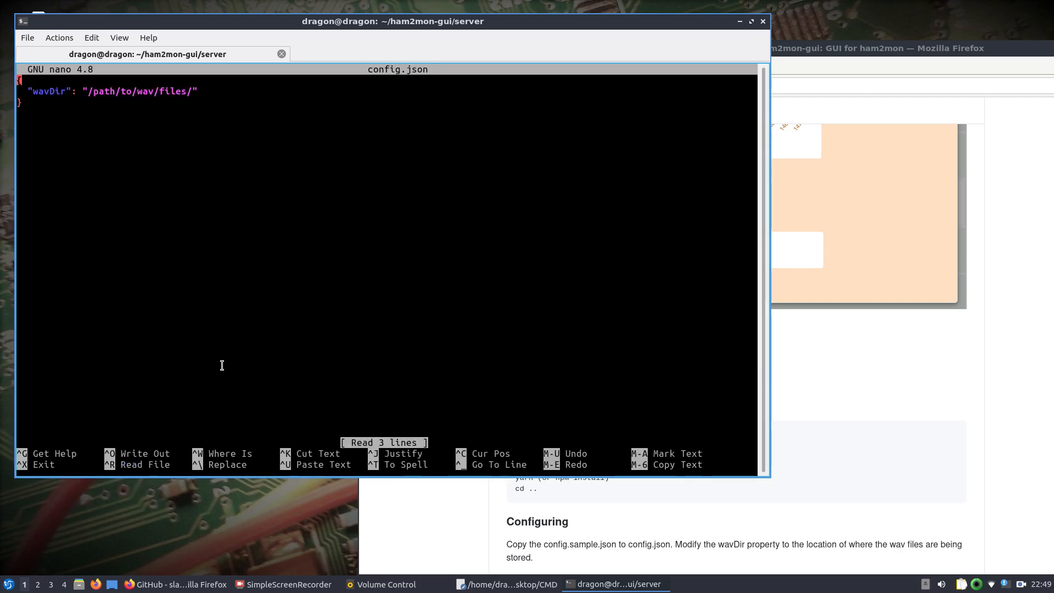
Replace the placeholder wavDir path with /home/dragon/ham2mon/apps/wav, save config.json and exit nano
{"action": "key", "text": "Right"}
{"action": "key", "text": "Right"}
{"action": "key", "text": "Right"}
{"action": "key", "text": "Right"}
{"action": "key", "text": "Right"}
{"action": "key", "text": "Right"}
{"action": "key", "text": "Right"}
{"action": "key", "text": "Right"}
{"action": "key", "text": "Right"}
{"action": "key", "text": "Right"}
{"action": "key", "text": "Right"}
{"action": "key", "text": "Right"}
{"action": "key", "text": "Right"}
{"action": "key", "text": "Right"}
{"action": "key", "text": "Right"}
{"action": "key", "text": "Right"}
{"action": "key", "text": "Right"}
{"action": "key", "text": "Right"}
{"action": "key", "text": "Right"}
{"action": "key", "text": "Right"}
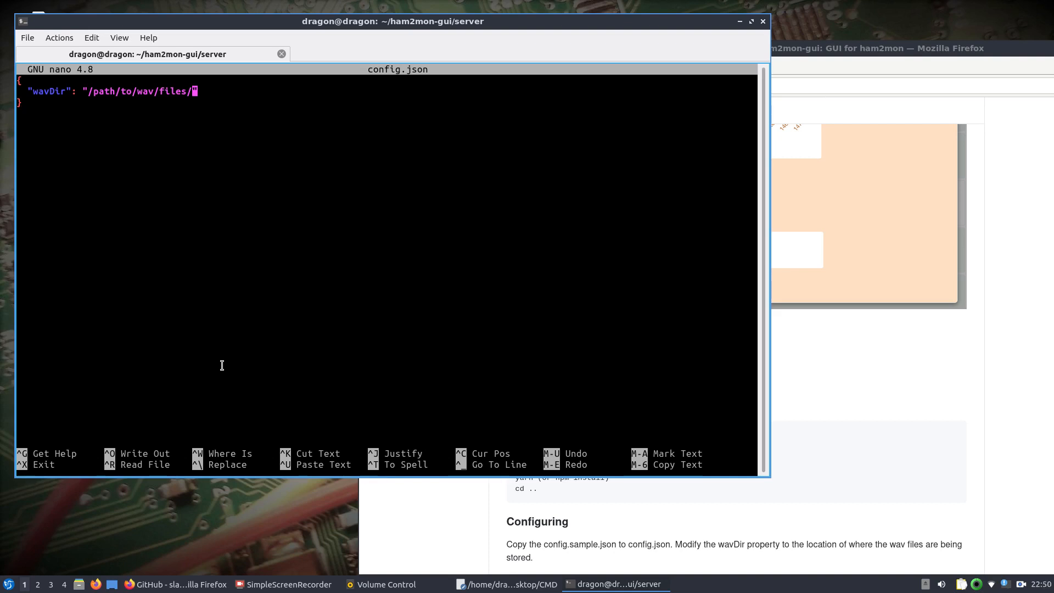
{"action": "key", "text": "BackSpace"}
{"action": "key", "text": "BackSpace"}
{"action": "key", "text": "BackSpace"}
{"action": "key", "text": "BackSpace"}
{"action": "key", "text": "BackSpace"}
{"action": "key", "text": "BackSpace"}
{"action": "key", "text": "BackSpace"}
{"action": "key", "text": "BackSpace"}
{"action": "key", "text": "BackSpace"}
{"action": "key", "text": "BackSpace"}
{"action": "key", "text": "BackSpace"}
{"action": "key", "text": "BackSpace"}
{"action": "key", "text": "BackSpace"}
{"action": "key", "text": "BackSpace"}
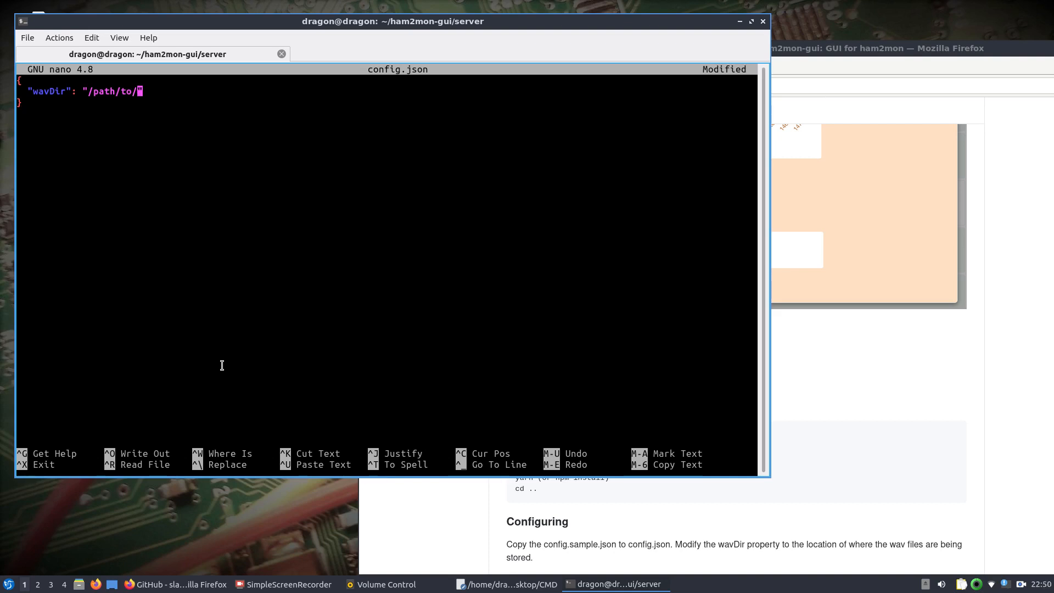
{"action": "key", "text": "BackSpace"}
{"action": "type", "text": "home/dragon/ham2mon/"}
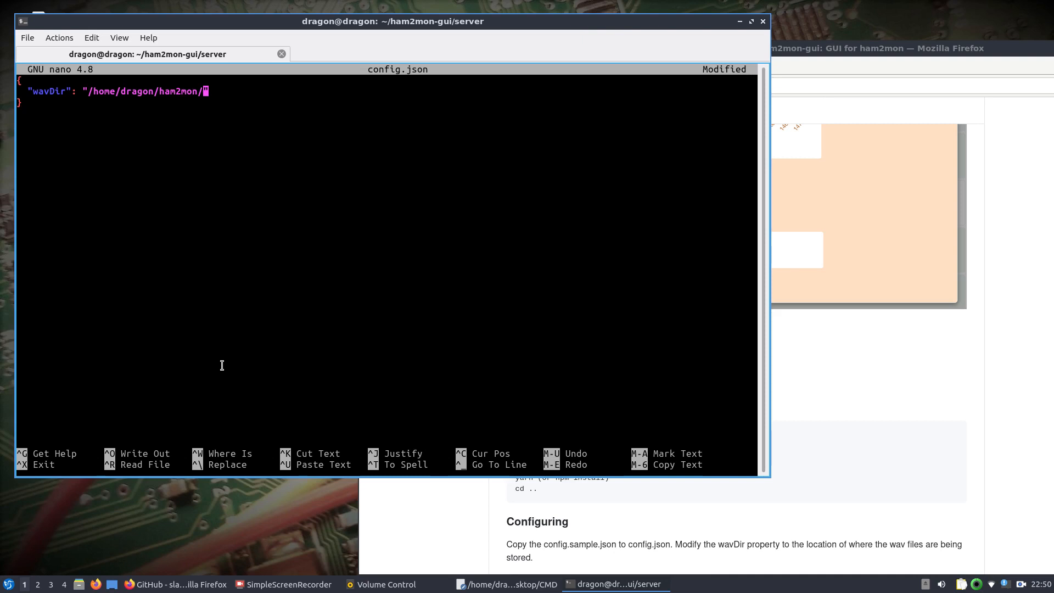
{"action": "type", "text": "apps/wav"}
{"action": "key", "text": "ctrl+o"}
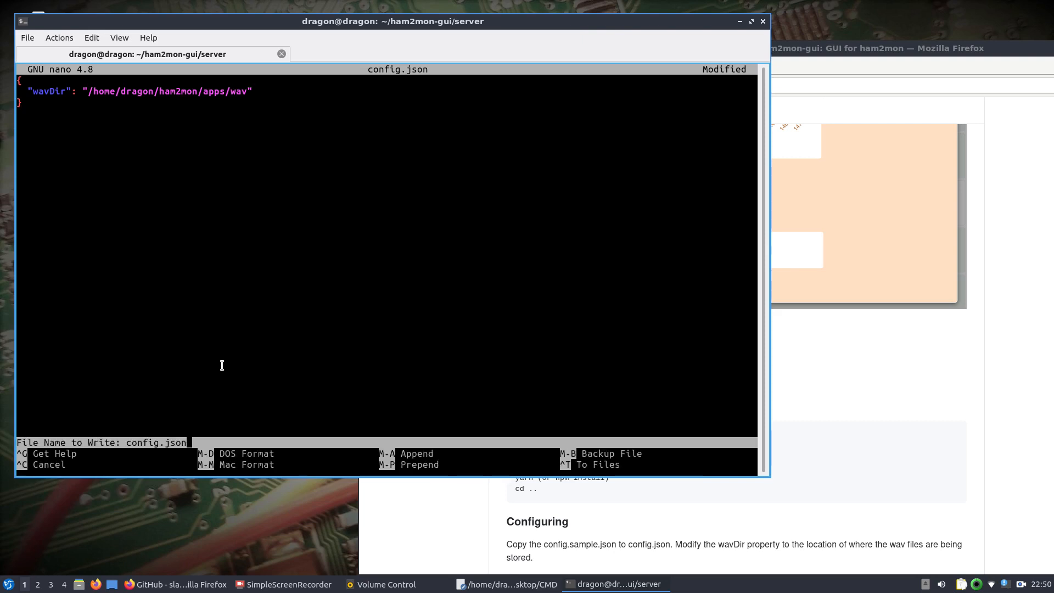
{"action": "key", "text": "Return"}
{"action": "key", "text": "ctrl+x"}
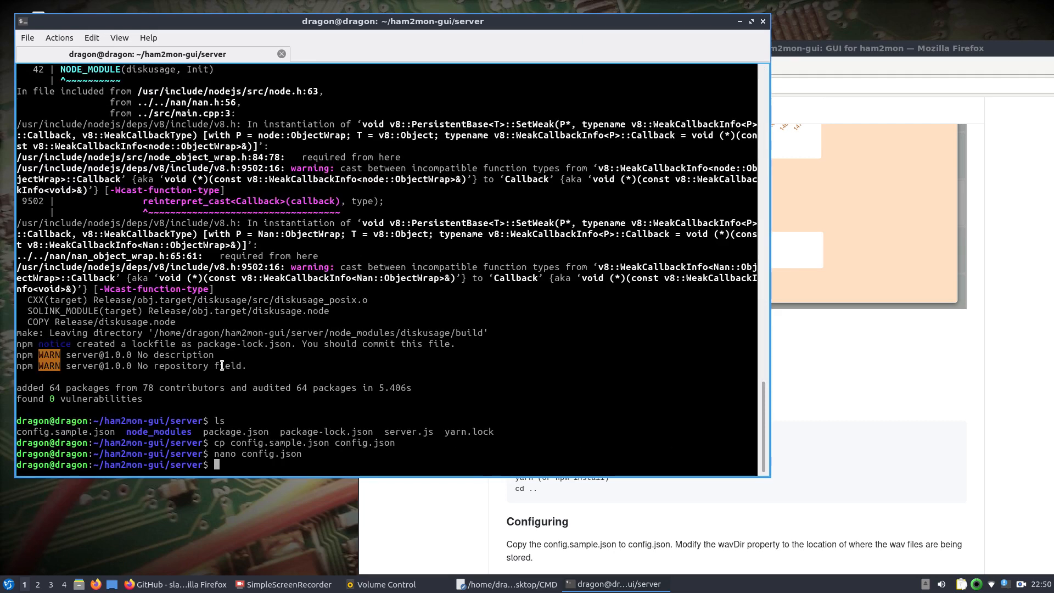
Return to the parent ham2mon-gui directory and try to build the project with npm build
{"action": "type", "text": "cd .."}
{"action": "key", "text": "Return"}
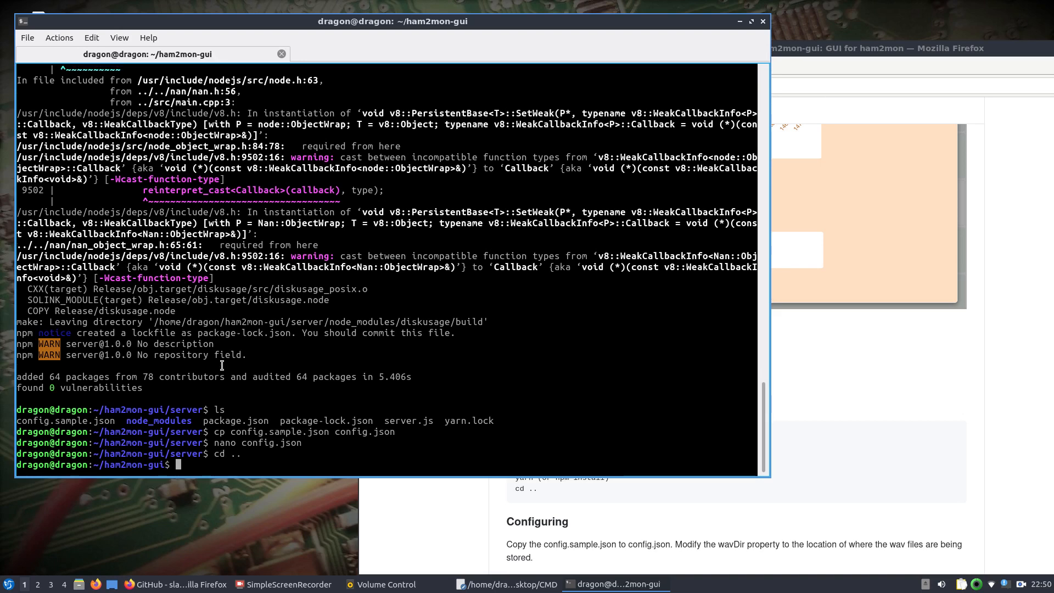
{"action": "type", "text": "pn"}
{"action": "key", "text": "BackSpace"}
{"action": "key", "text": "BackSpace"}
{"action": "type", "text": "npm build"}
{"action": "key", "text": "Return"}
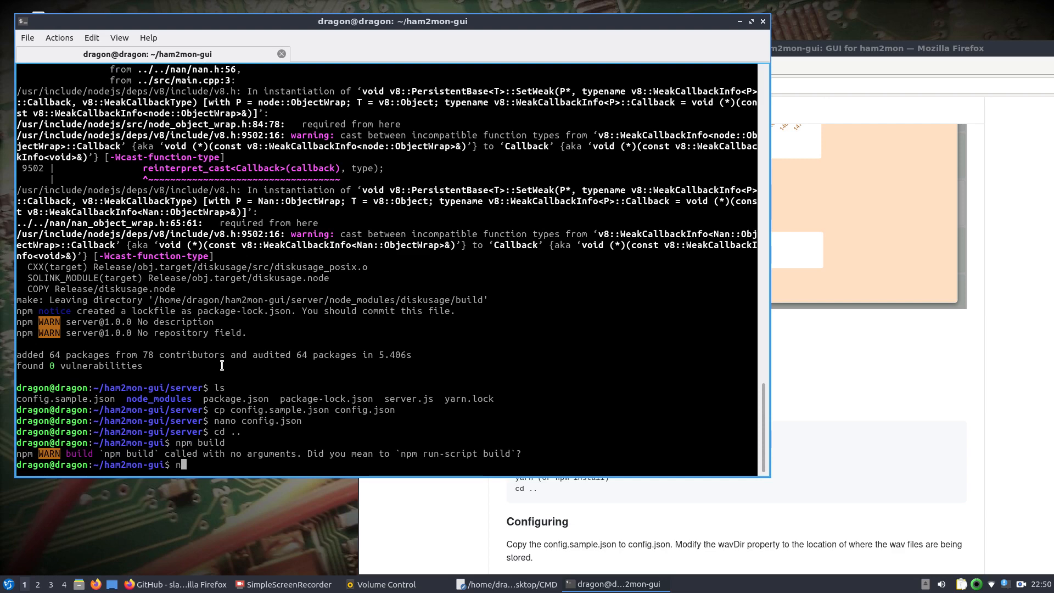
Build the GUI with npm run-script build, enlarging the terminal text by two steps
{"action": "type", "text": "npm run-script"}
{"action": "key", "text": "ctrl+plus"}
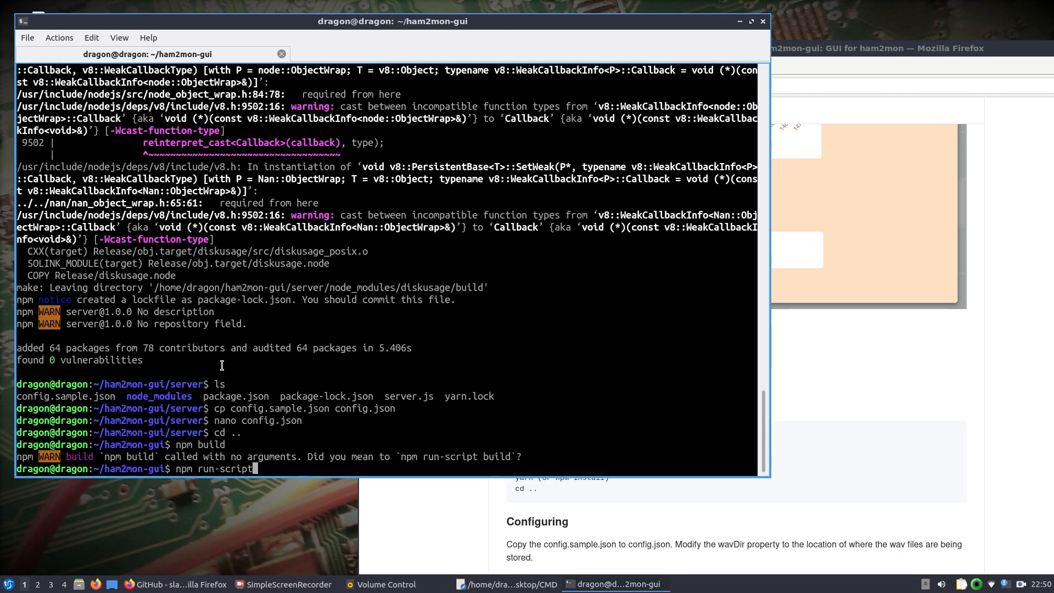
{"action": "key", "text": "ctrl+plus"}
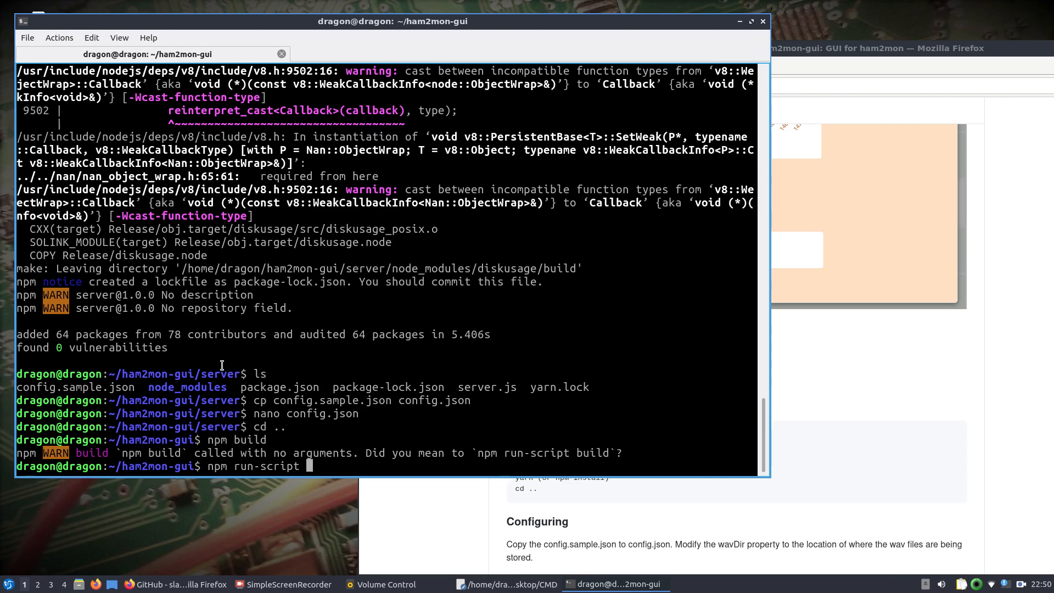
{"action": "type", "text": "build"}
{"action": "key", "text": "Return"}
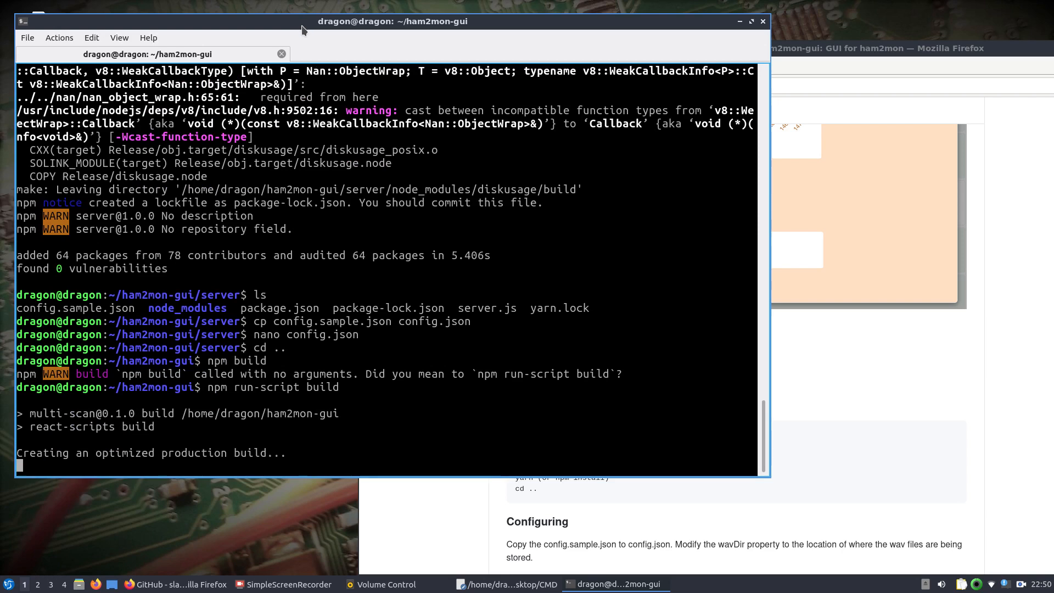
Move the build terminal aside and open a second terminal window, placing it partly over the first
{"action": "left_click_drag", "start_coordinate": [302, 29], "coordinate": [470, 26]}
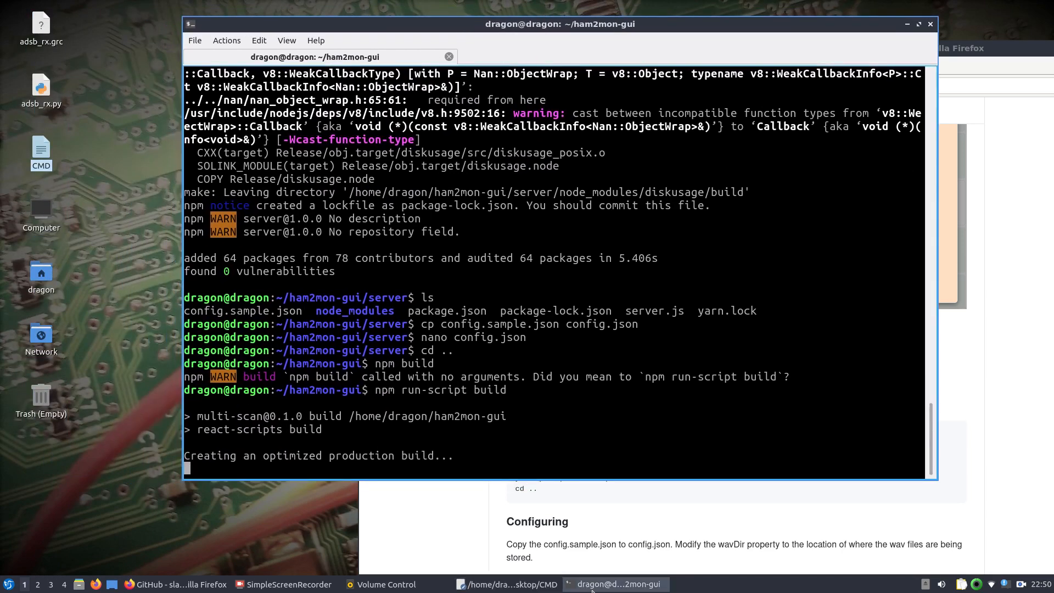
{"action": "left_click", "coordinate": [8, 584]}
{"action": "mouse_move", "coordinate": [41, 477]}
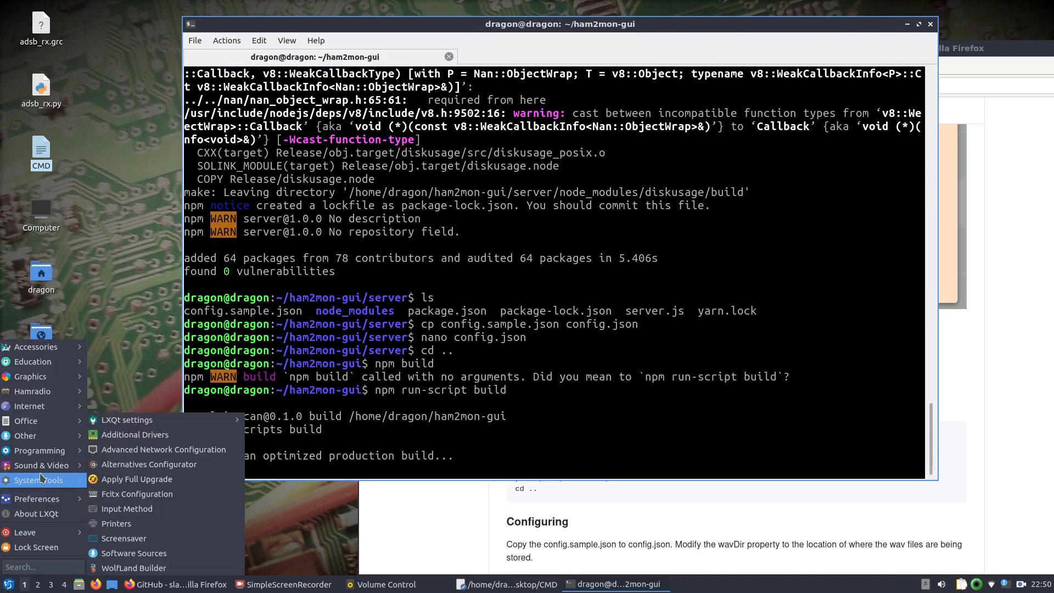
{"action": "left_click", "coordinate": [109, 497]}
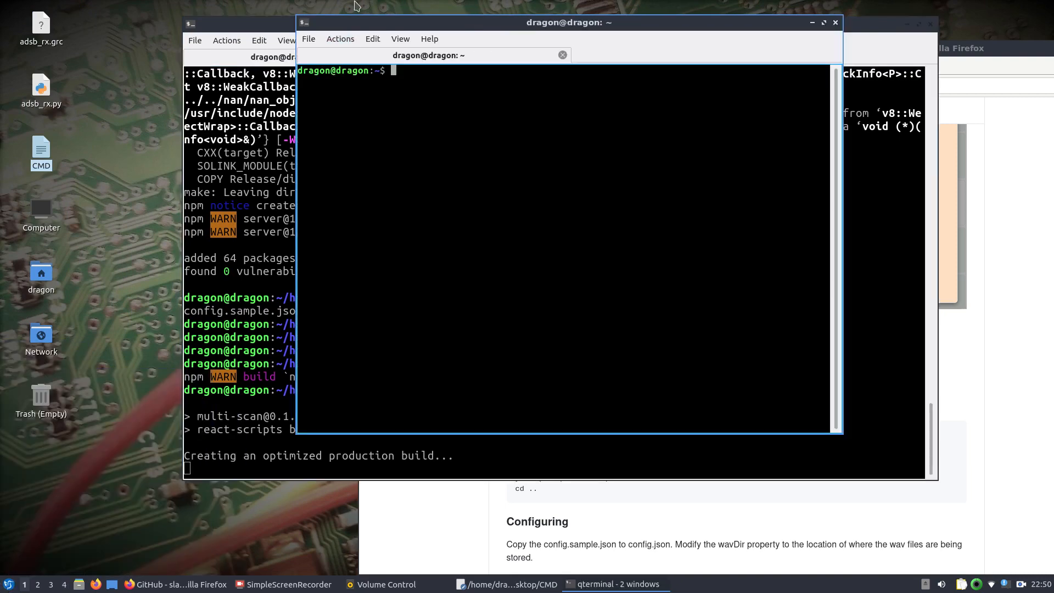
{"action": "left_click_drag", "start_coordinate": [356, 26], "coordinate": [161, 54]}
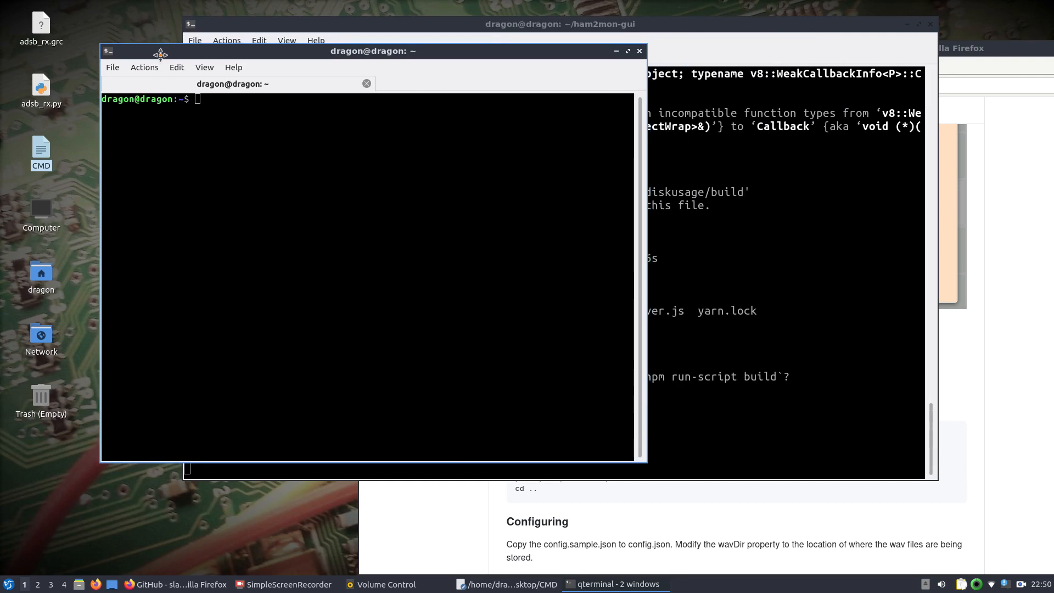
Enlarge the new terminal's text, change into the ham2mon directory and list its contents
{"action": "type", "text": "cd"}
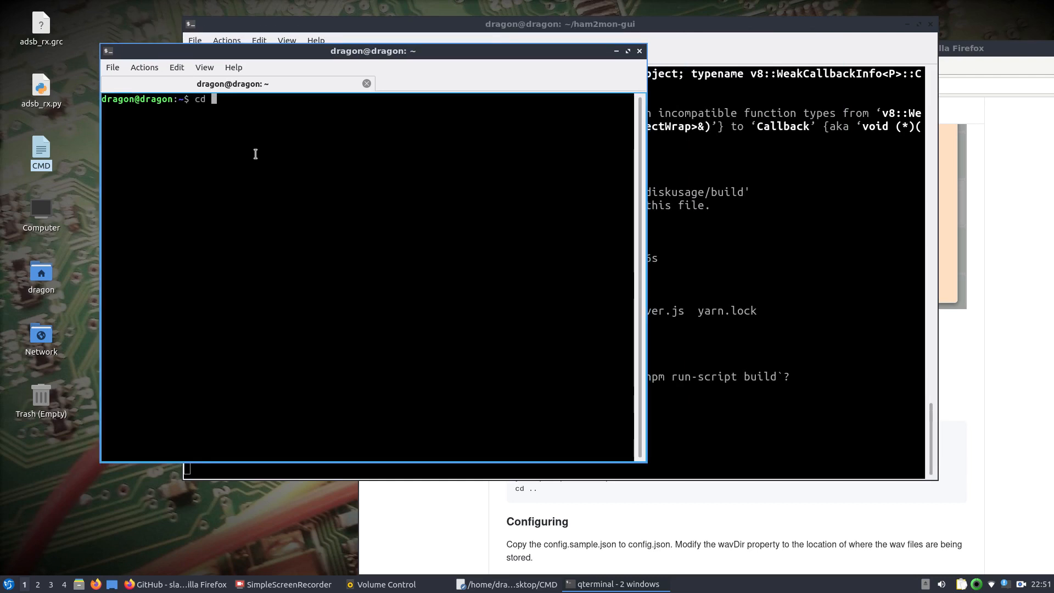
{"action": "key", "text": "ctrl+plus"}
{"action": "key", "text": "ctrl+plus"}
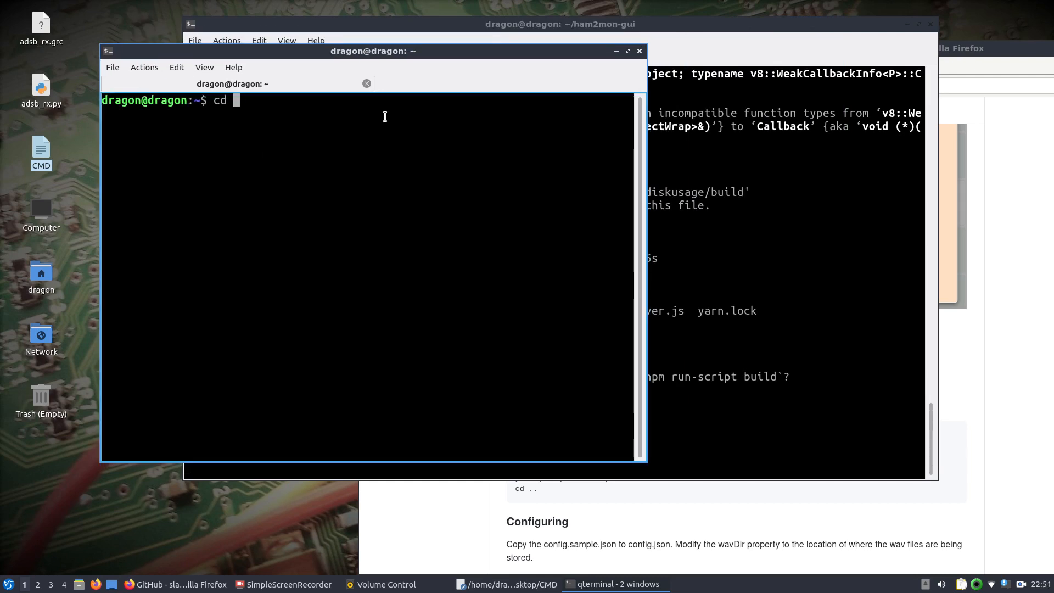
{"action": "type", "text": "ham2mon"}
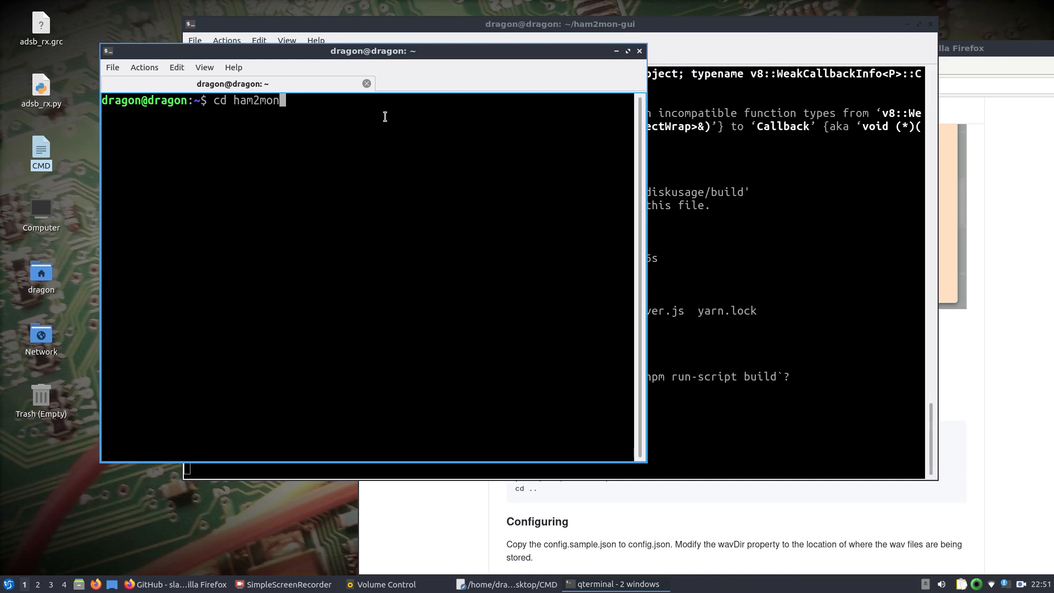
{"action": "key", "text": "Return"}
{"action": "type", "text": "ls"}
{"action": "key", "text": "Return"}
Change into the apps subdirectory and list its files
{"action": "type", "text": "cd a"}
{"action": "key", "text": "Tab"}
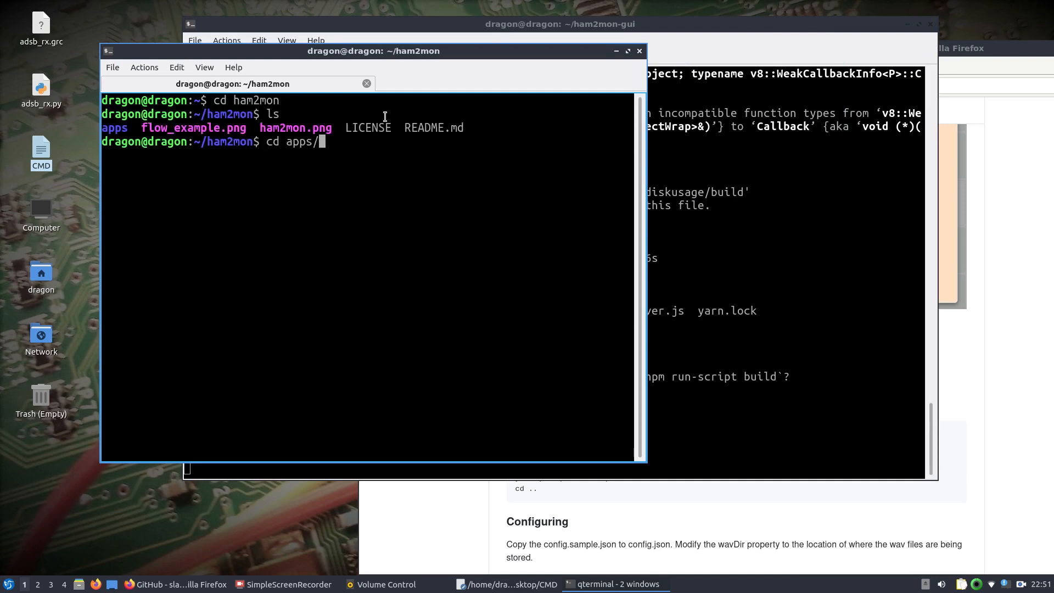
{"action": "key", "text": "Return"}
{"action": "type", "text": "ls"}
{"action": "key", "text": "Return"}
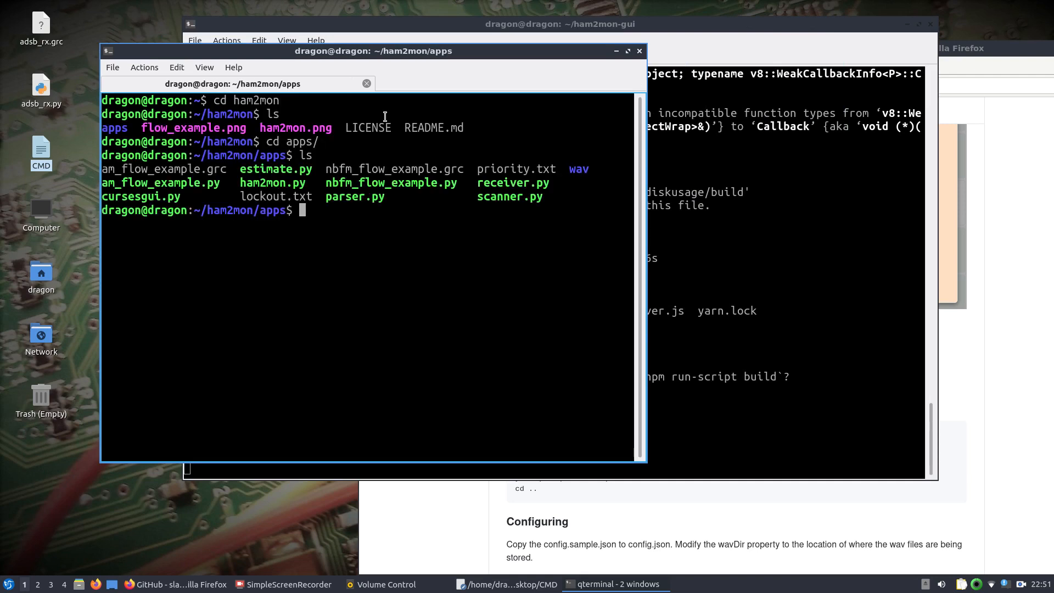
Open am_flow_example.grc with gnuradio-companion, examine the flowgraph and close it again
{"action": "type", "text": "gnuradio-com"}
{"action": "key", "text": "Tab"}
{"action": "type", "text": "am"}
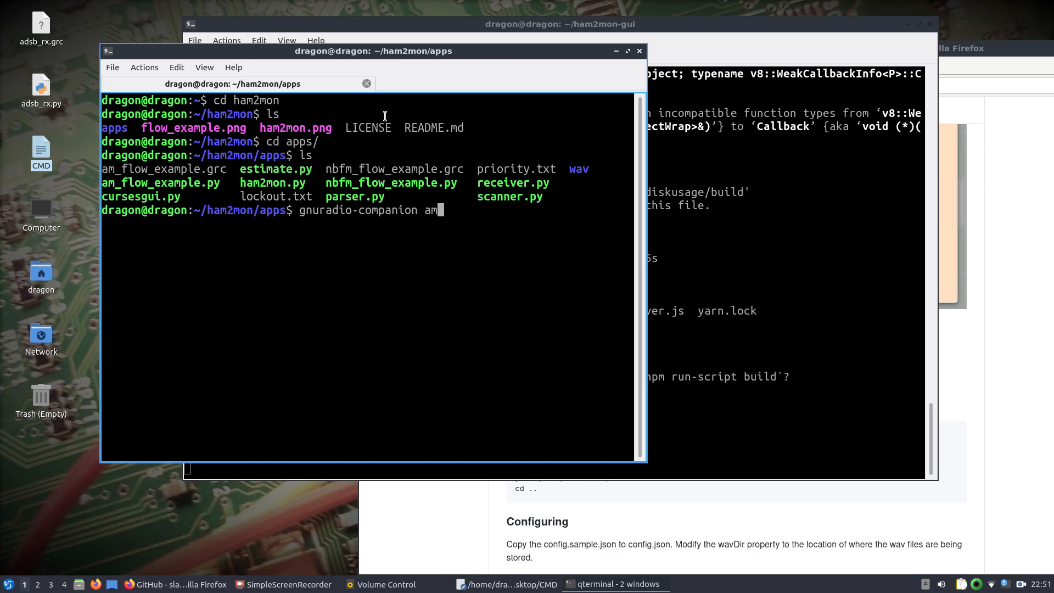
{"action": "key", "text": "Tab"}
{"action": "type", "text": "grc"}
{"action": "key", "text": "Return"}
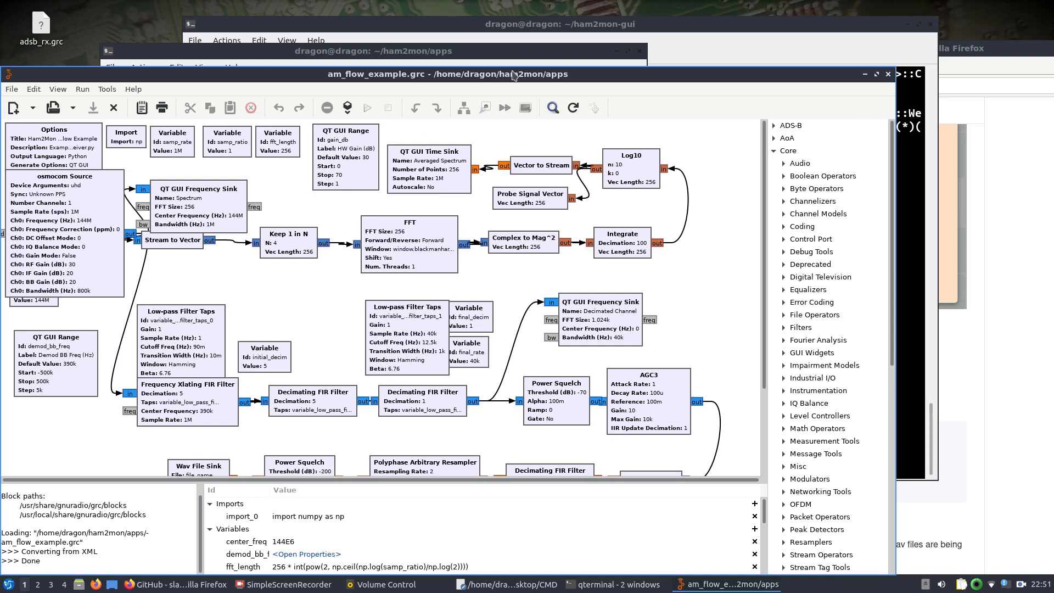
{"action": "left_click_drag", "start_coordinate": [514, 75], "coordinate": [604, 35]}
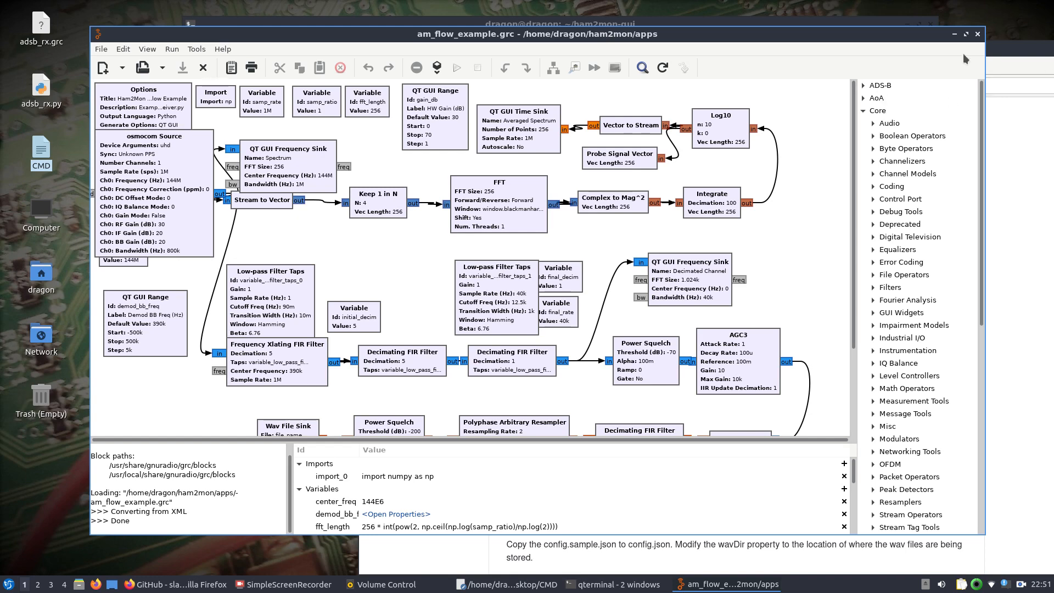
{"action": "left_click", "coordinate": [978, 35]}
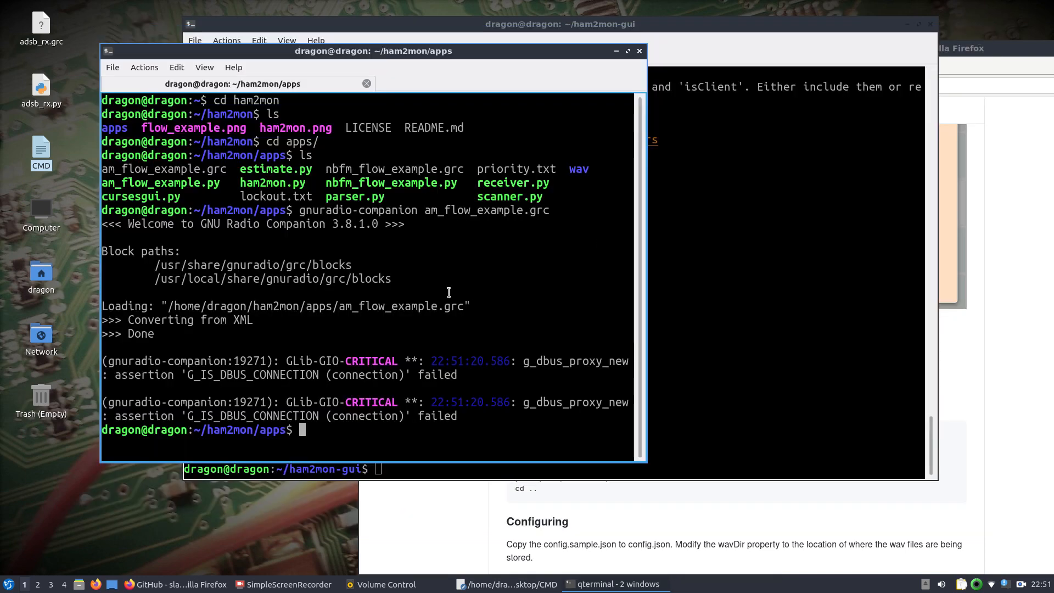
{"action": "left_click", "coordinate": [783, 289]}
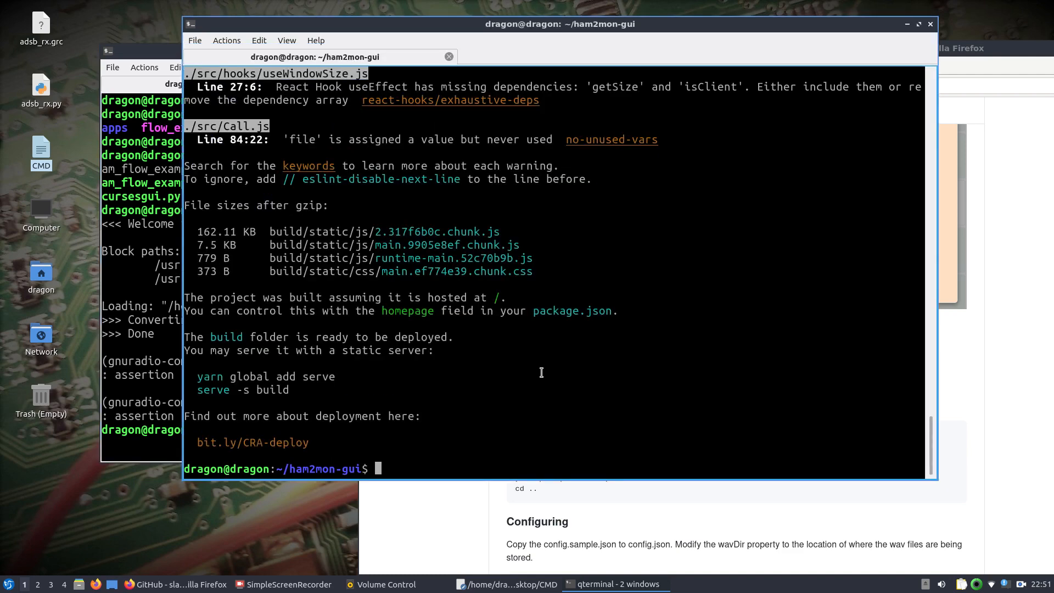
{"action": "type", "text": "npm run prod"}
{"action": "key", "text": "Return"}
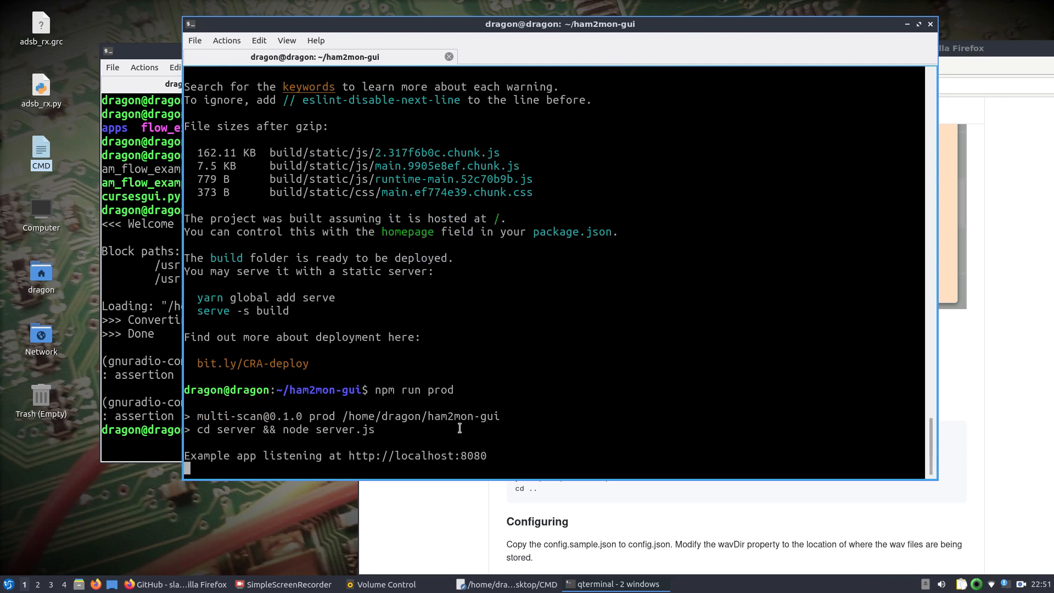
{"action": "left_click", "coordinate": [445, 455], "text": "ctrl"}
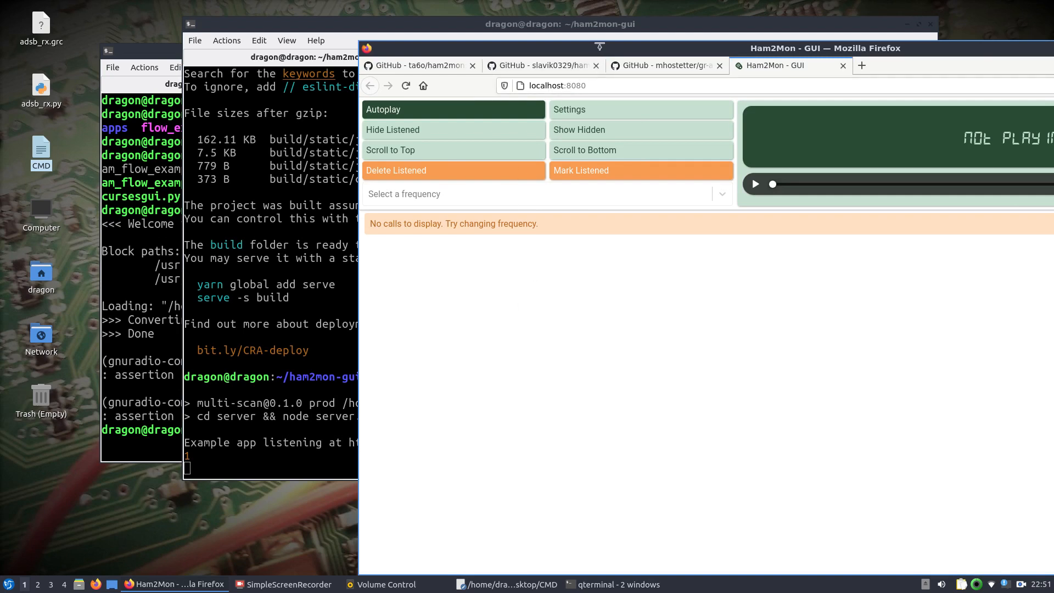
Bring the Ham2Mon GUI page into view, check its frequency selector and move the browser aside from the terminals
{"action": "left_click_drag", "start_coordinate": [597, 48], "coordinate": [421, 43]}
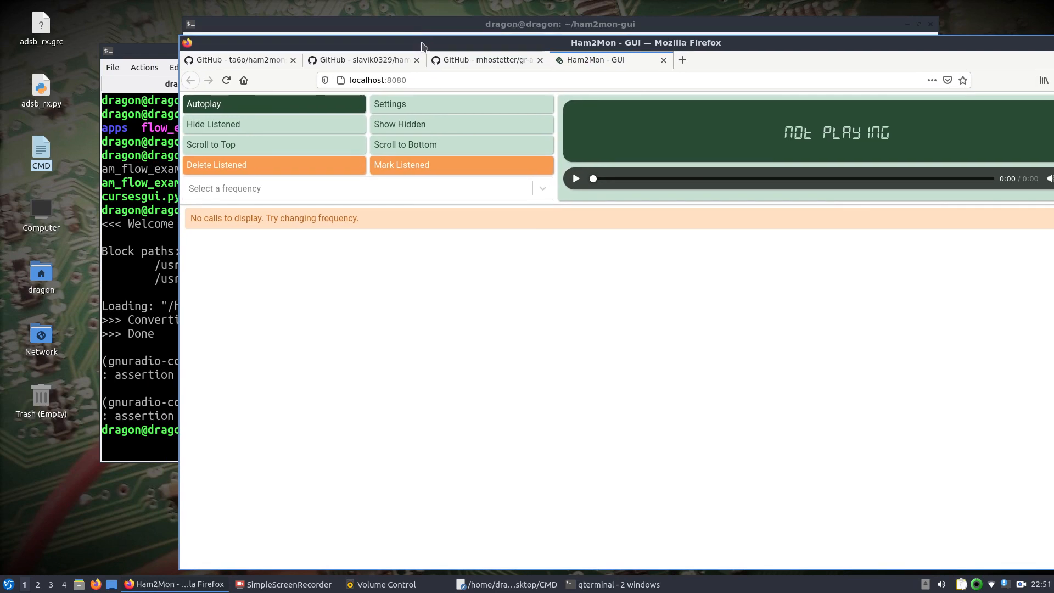
{"action": "left_click", "coordinate": [301, 198]}
{"action": "left_click", "coordinate": [300, 193]}
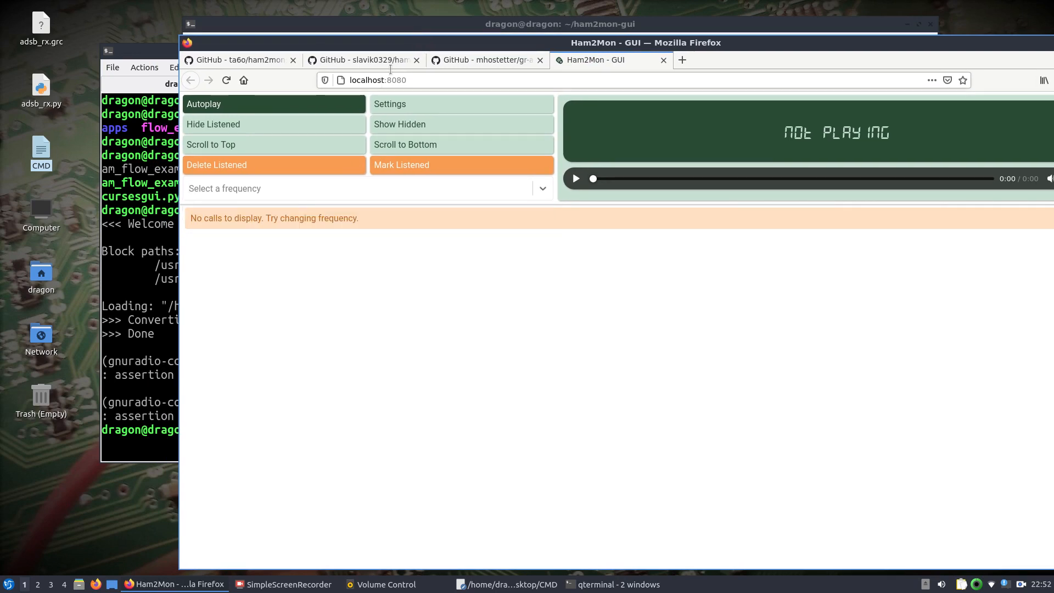
{"action": "left_click_drag", "start_coordinate": [400, 44], "coordinate": [550, 49]}
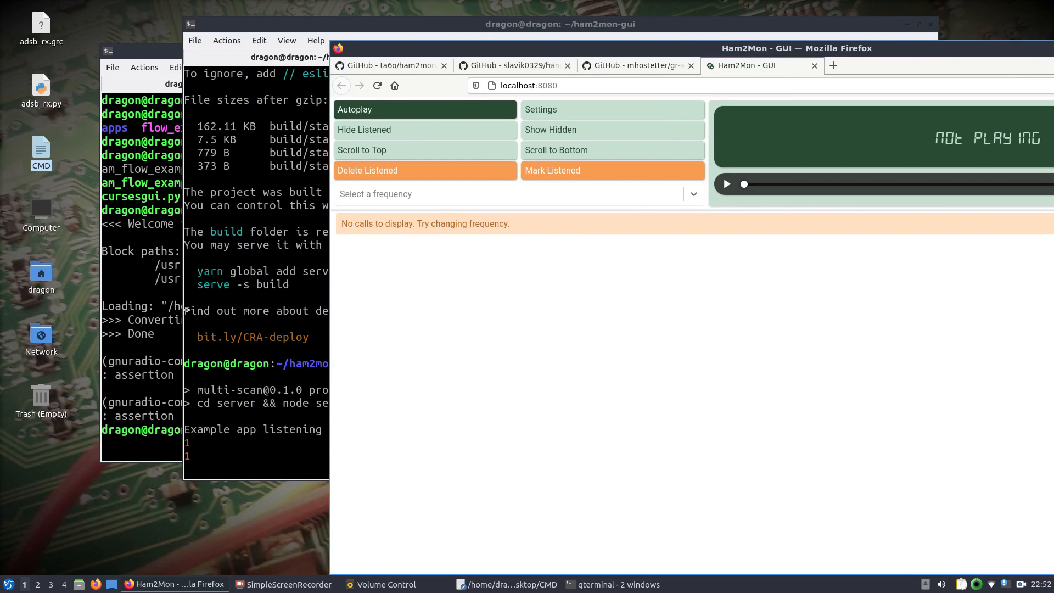
Switch back to the ham2mon/apps terminal, move it clear and list the directory's files again
{"action": "left_click", "coordinate": [133, 397]}
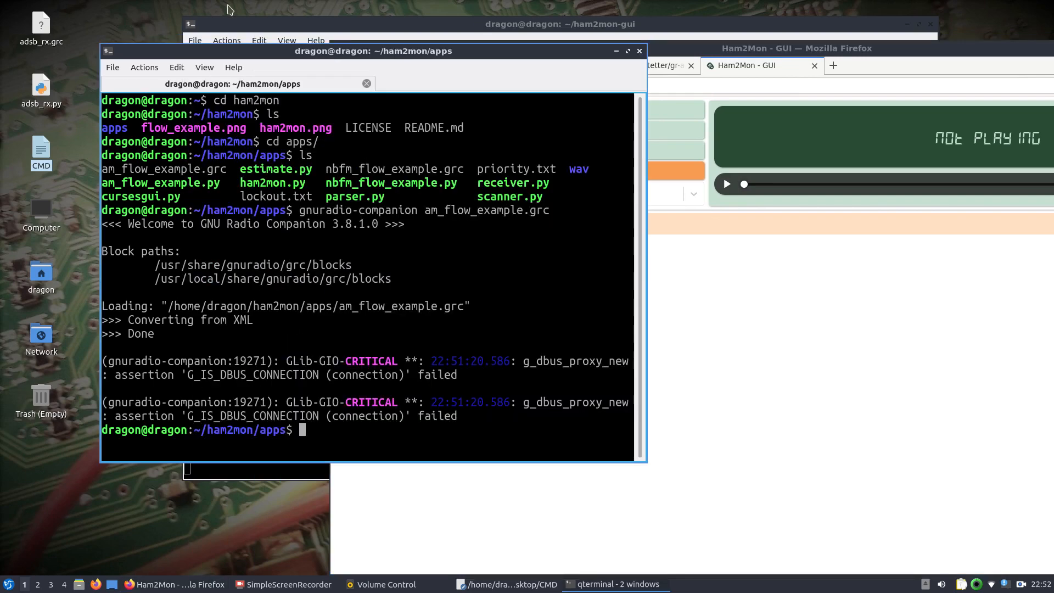
{"action": "left_click_drag", "start_coordinate": [258, 57], "coordinate": [232, 47]}
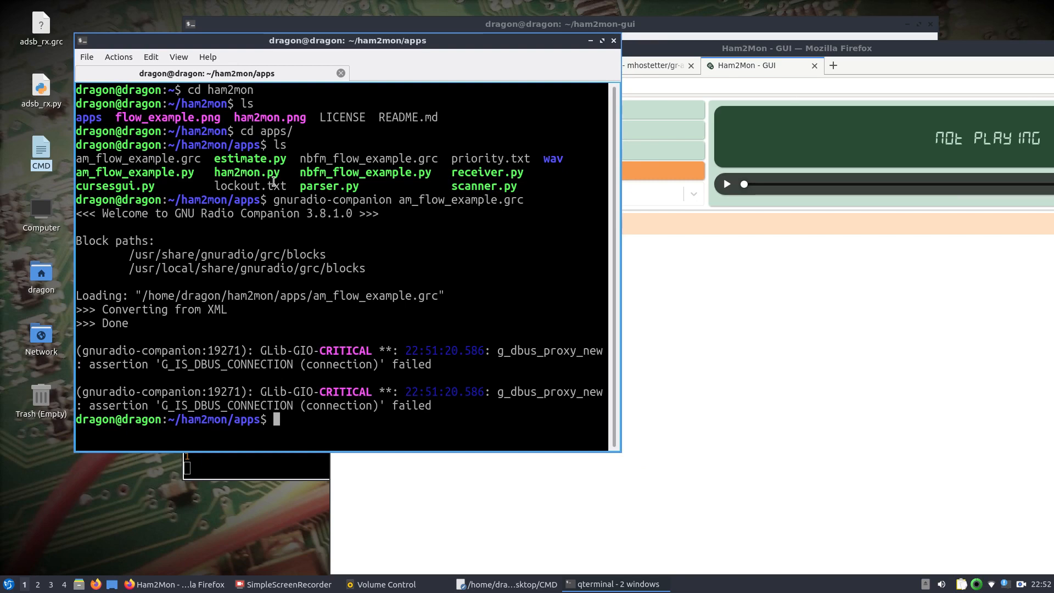
{"action": "type", "text": "ls"}
{"action": "key", "text": "Return"}
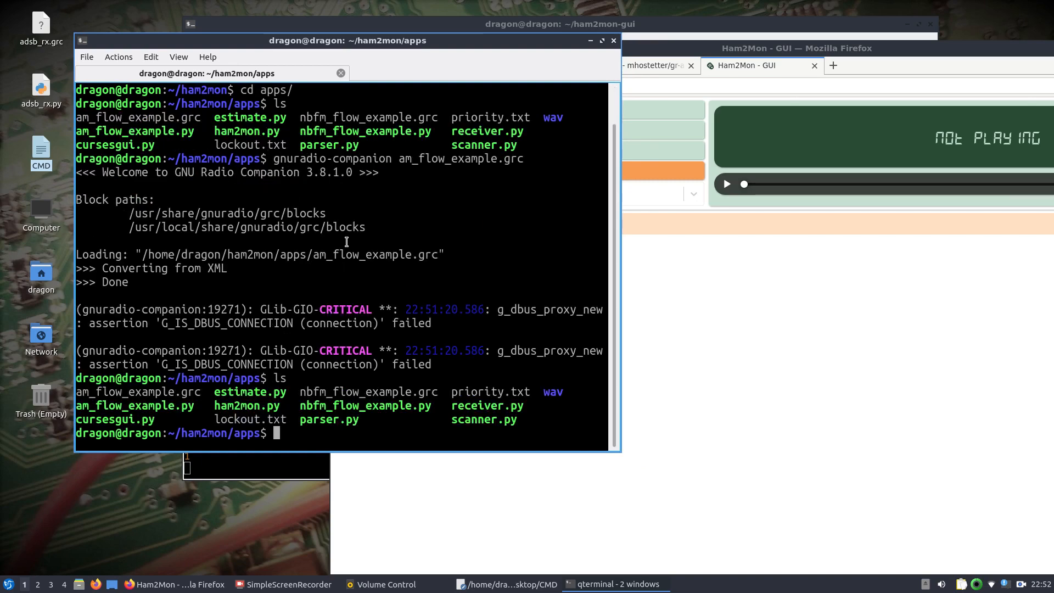
Open the CMD file, copy its ham2mon command and examine the bladeRF device, frequency and sample rate options
{"action": "left_click", "coordinate": [505, 586]}
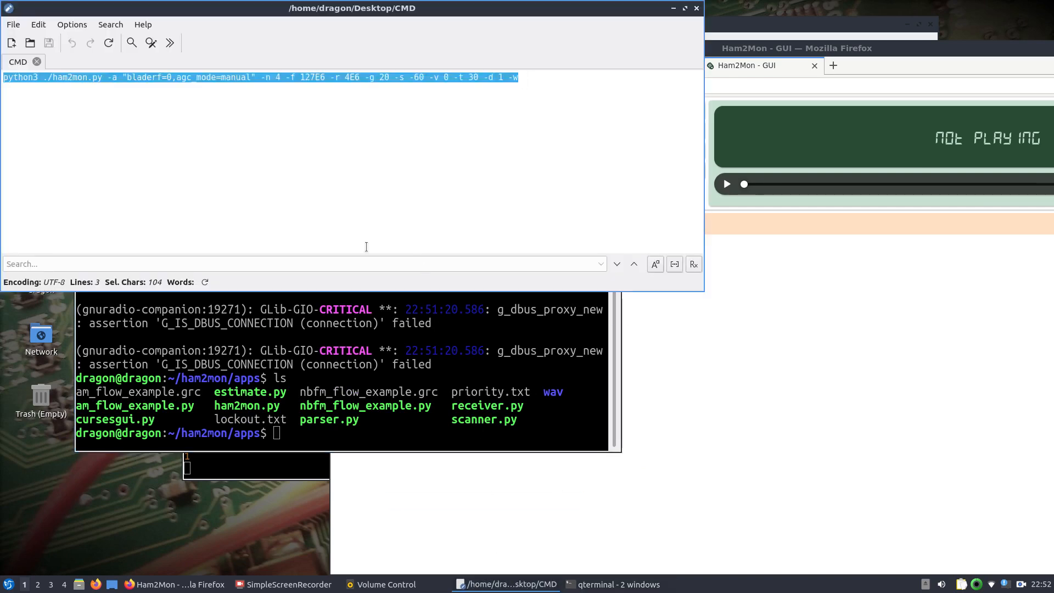
{"action": "right_click", "coordinate": [261, 78]}
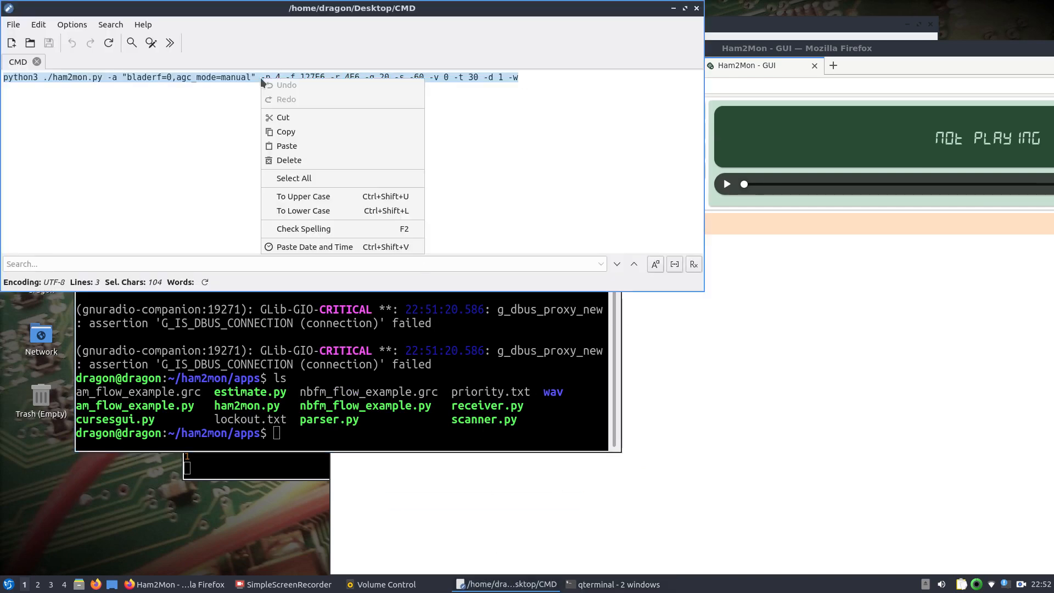
{"action": "left_click", "coordinate": [287, 132]}
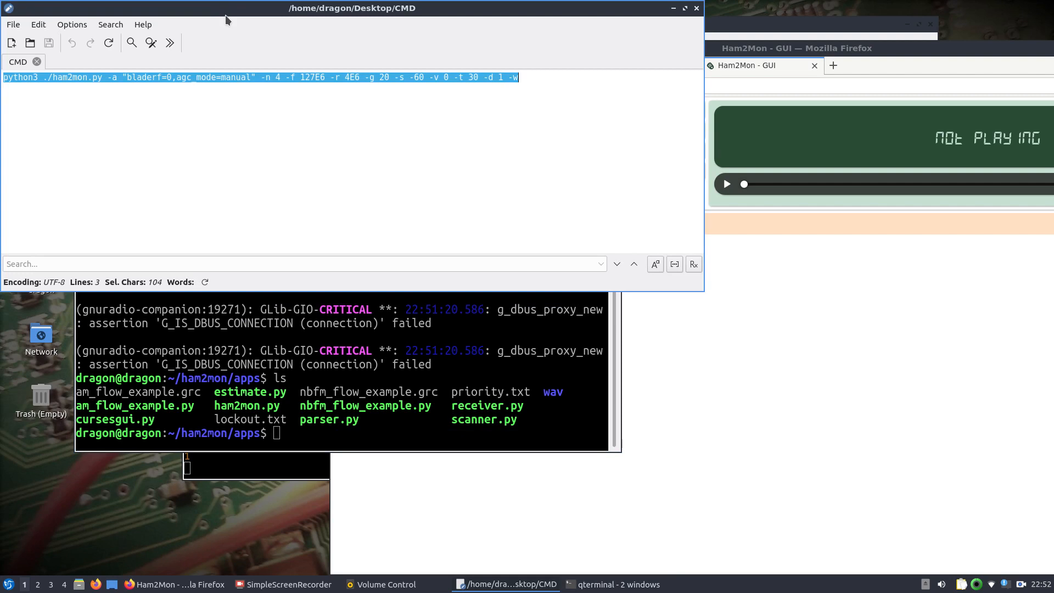
{"action": "left_click_drag", "start_coordinate": [225, 12], "coordinate": [358, 39]}
{"action": "left_click", "coordinate": [289, 104]}
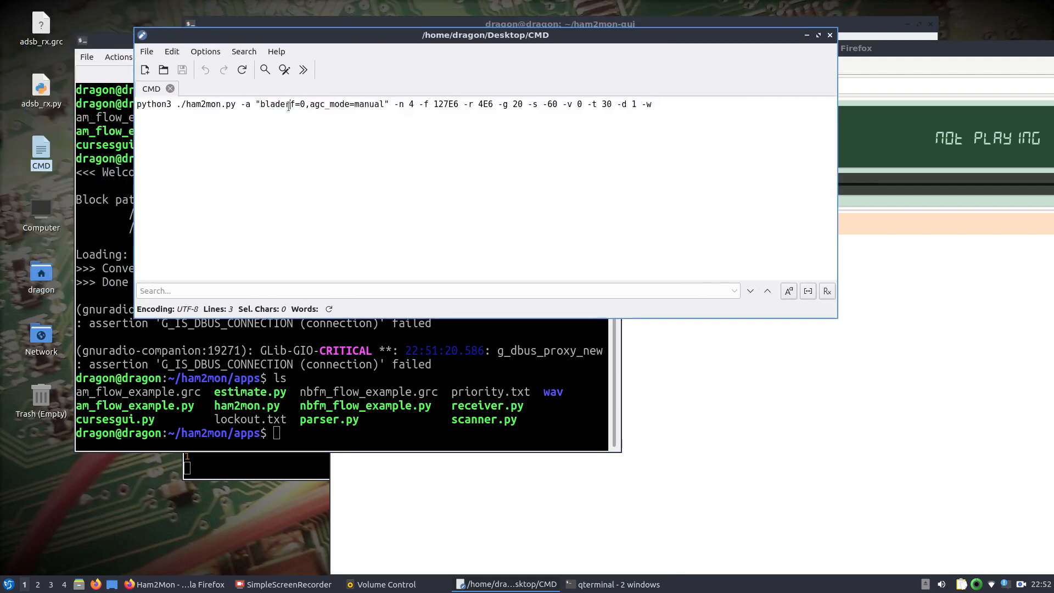
{"action": "left_click_drag", "start_coordinate": [261, 105], "coordinate": [365, 134]}
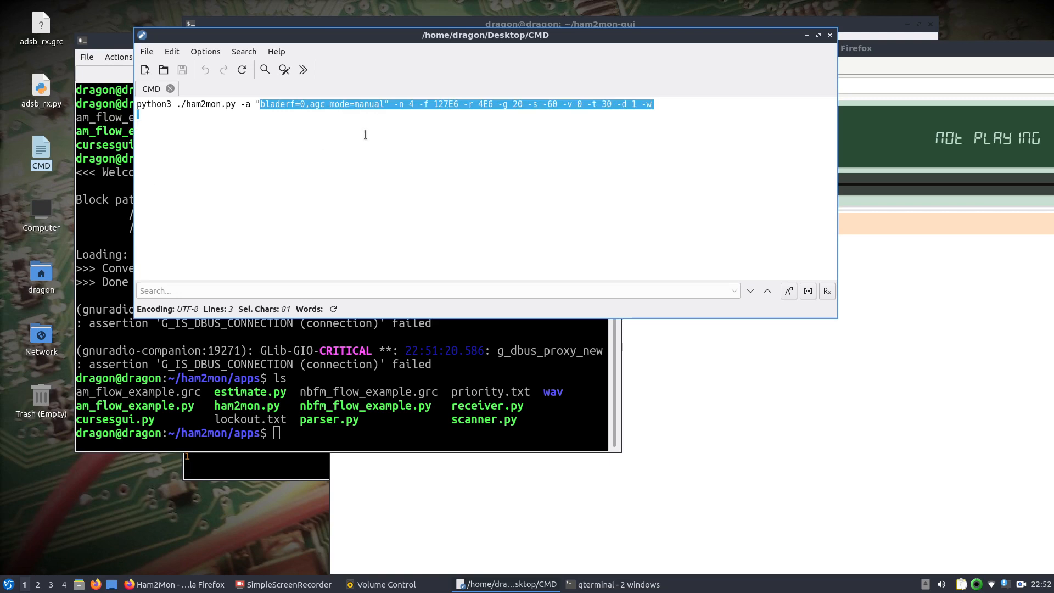
{"action": "left_click", "coordinate": [386, 107]}
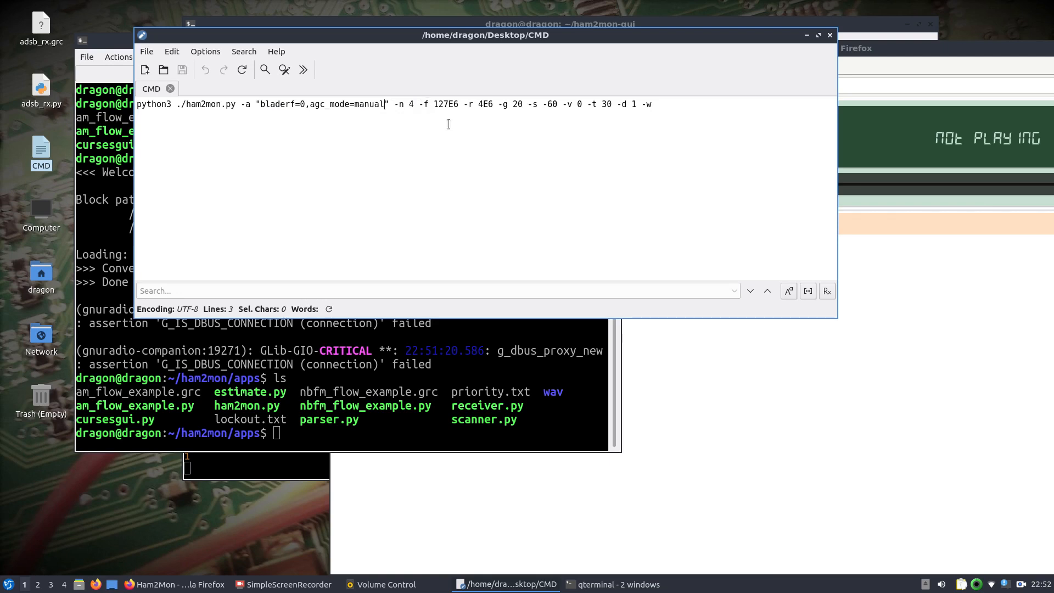
{"action": "left_click_drag", "start_coordinate": [493, 104], "coordinate": [480, 105]}
Read the Console Operation and GUI Controls sections of the ta6o/ham2mon README and move the browser aside
{"action": "left_click", "coordinate": [861, 56]}
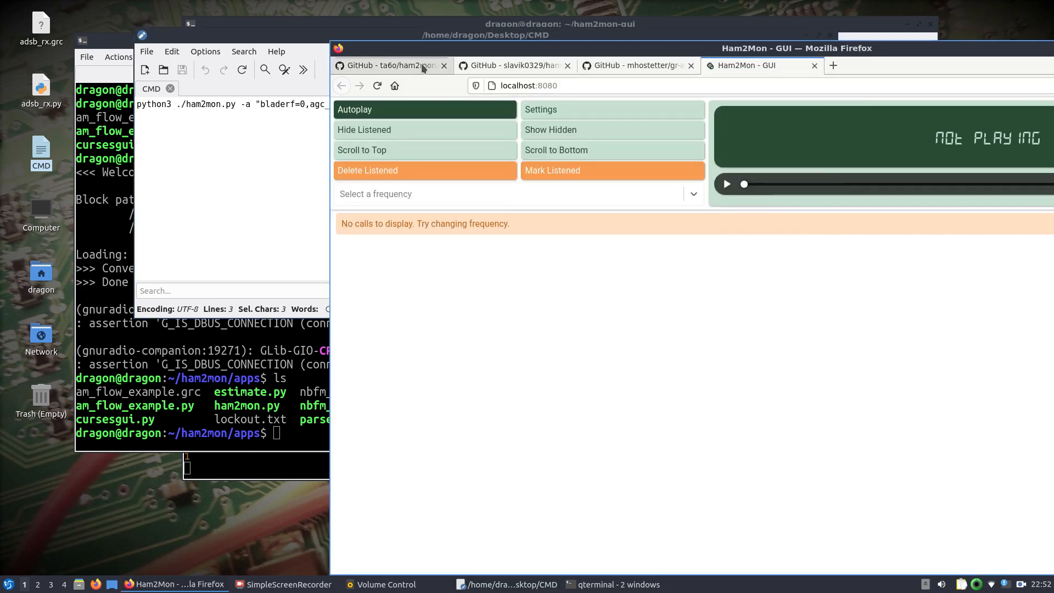
{"action": "left_click", "coordinate": [401, 64]}
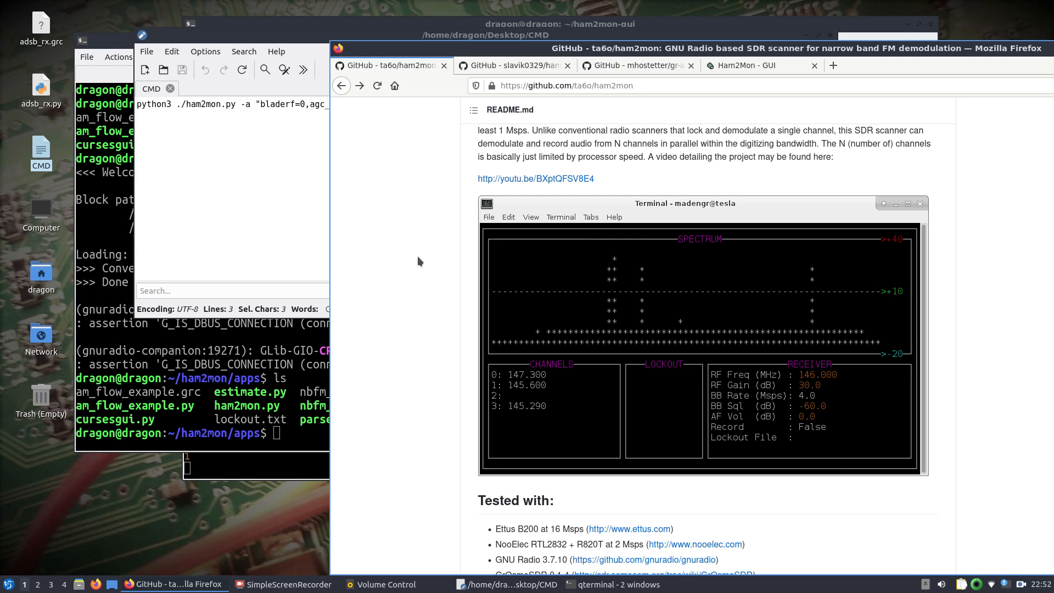
{"action": "scroll", "coordinate": [417, 256], "scroll_direction": "down", "scroll_amount": 6}
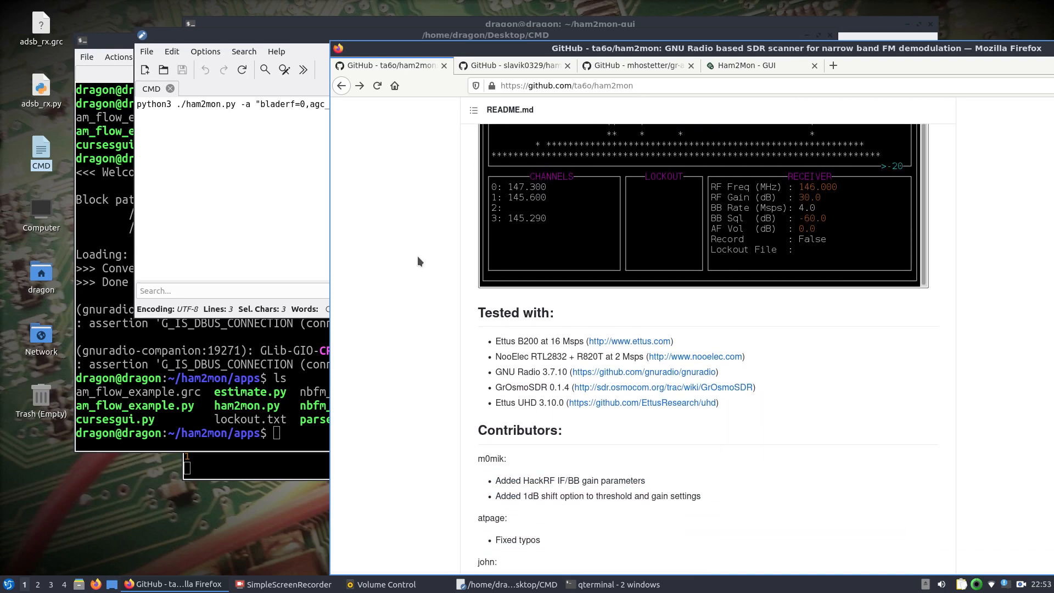
{"action": "scroll", "coordinate": [437, 362], "scroll_direction": "down", "scroll_amount": 2}
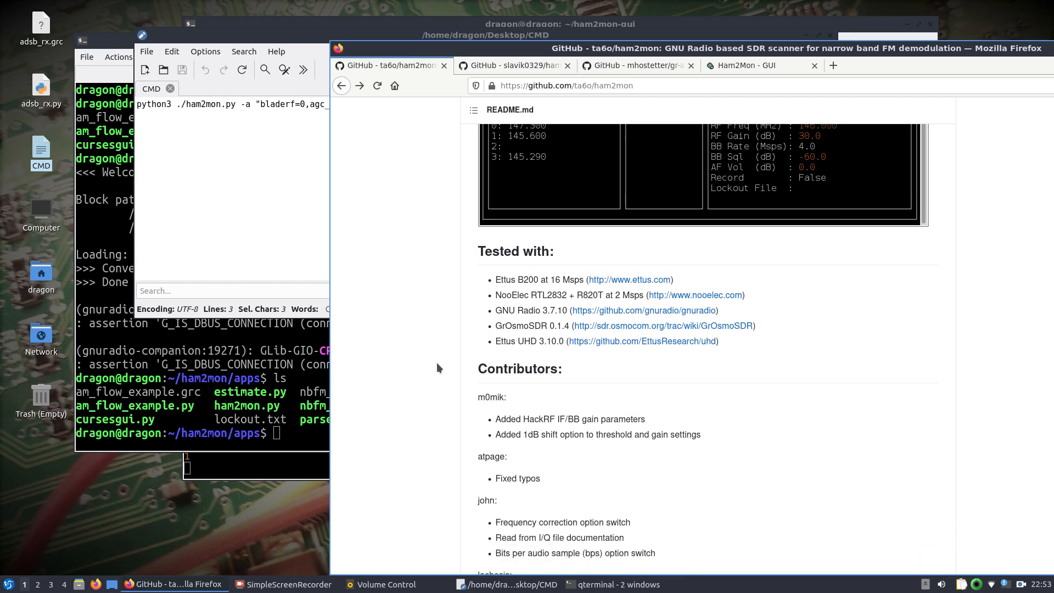
{"action": "scroll", "coordinate": [437, 362], "scroll_direction": "down", "scroll_amount": 12}
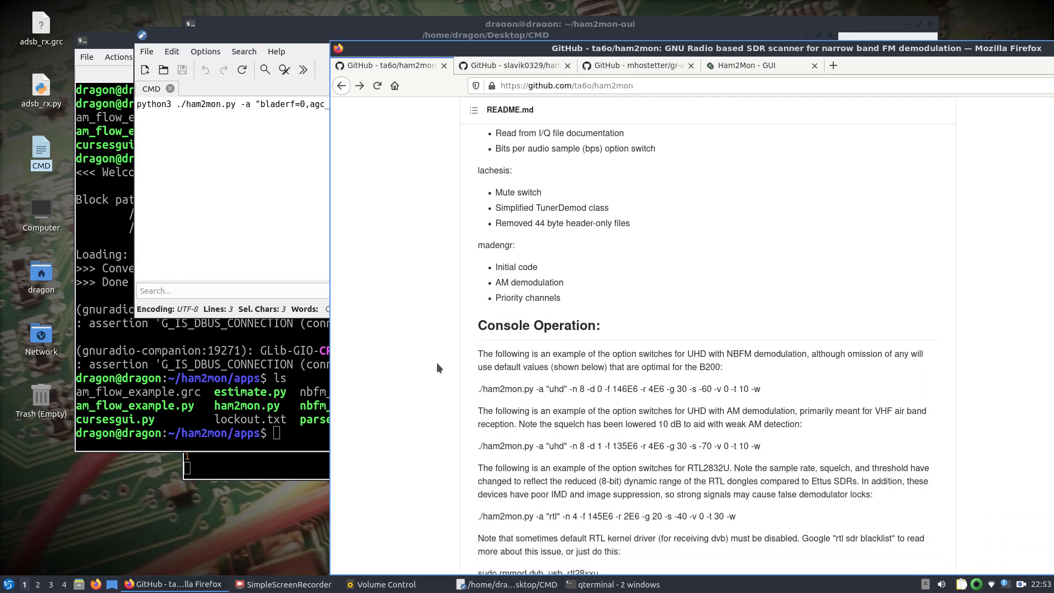
{"action": "scroll", "coordinate": [437, 367], "scroll_direction": "down", "scroll_amount": 2}
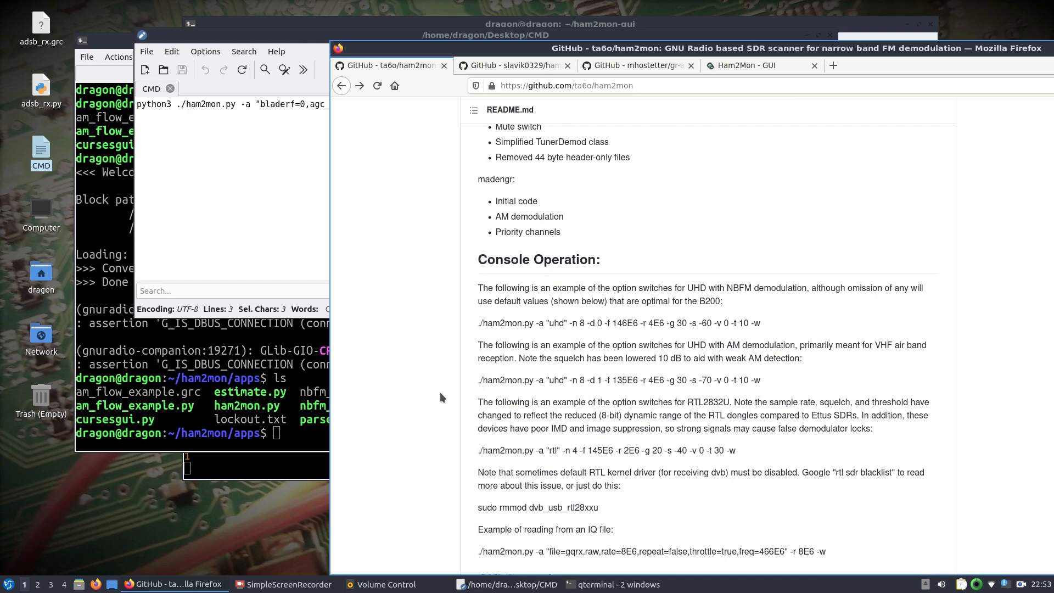
{"action": "scroll", "coordinate": [440, 392], "scroll_direction": "down", "scroll_amount": 8}
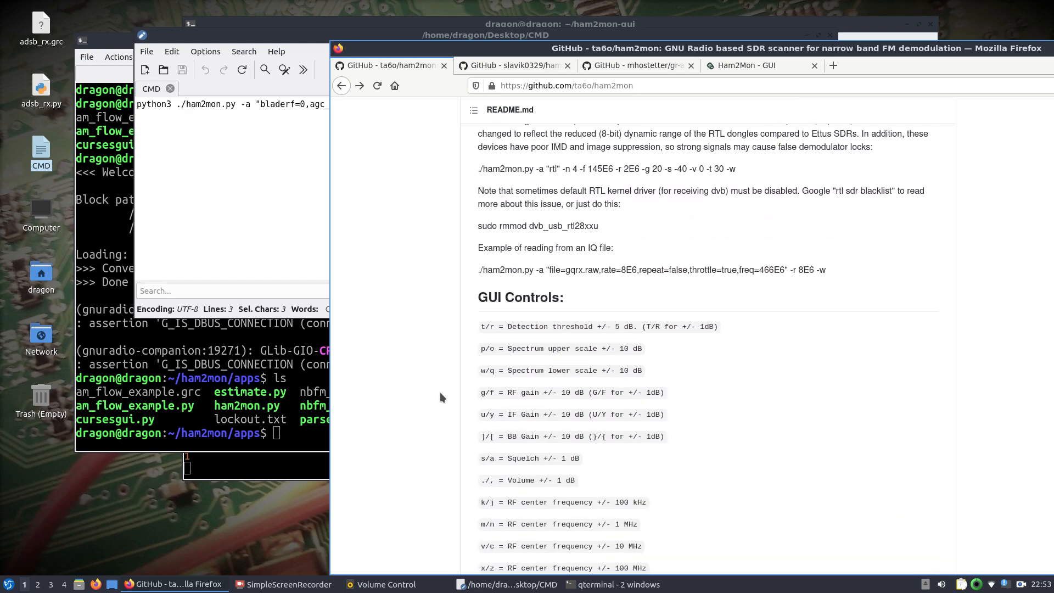
{"action": "scroll", "coordinate": [440, 392], "scroll_direction": "down", "scroll_amount": 4}
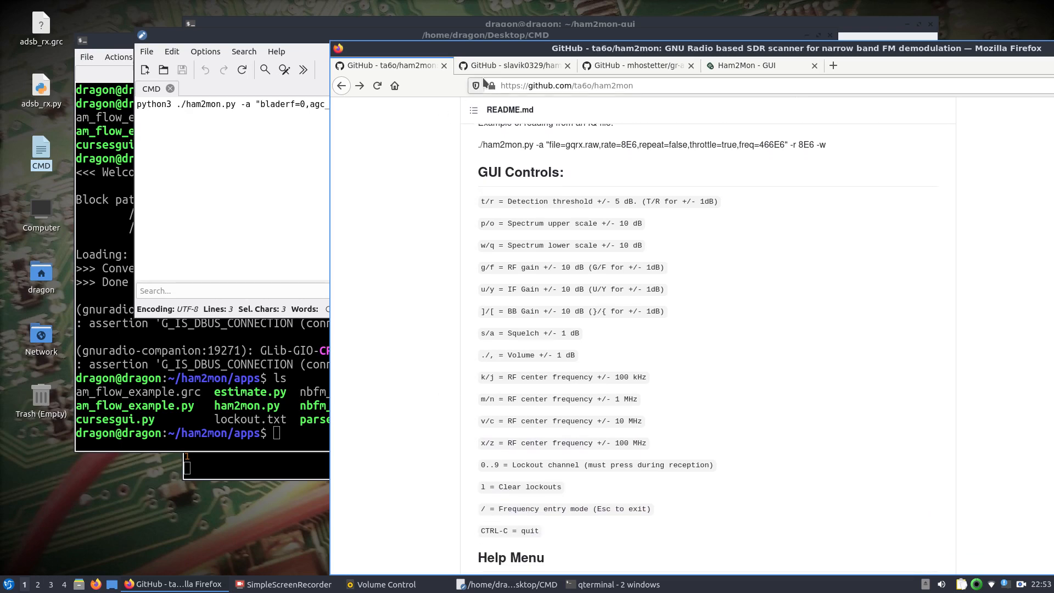
{"action": "left_click_drag", "start_coordinate": [475, 52], "coordinate": [752, 38]}
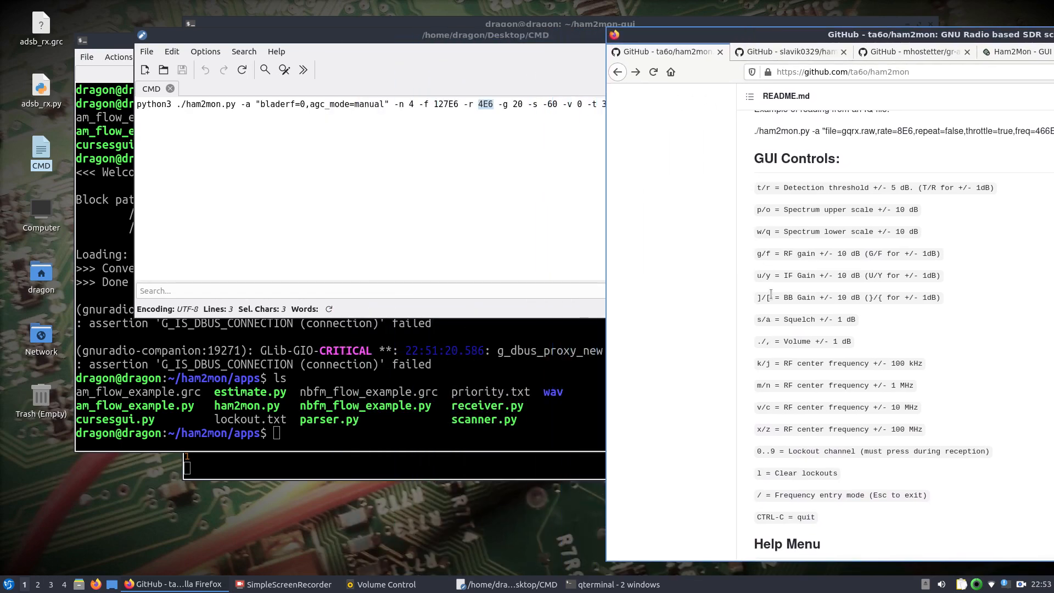
Copy from CMD and run python3 ./ham2mon.py -a "bladerf=0,agc_mode=manual" -n 4 -f 127E6 -r 4E6 -g 20 -s -60 -v 0 -t 30 -d 1 -w in ham2mon/apps
{"action": "triple_click", "coordinate": [402, 104]}
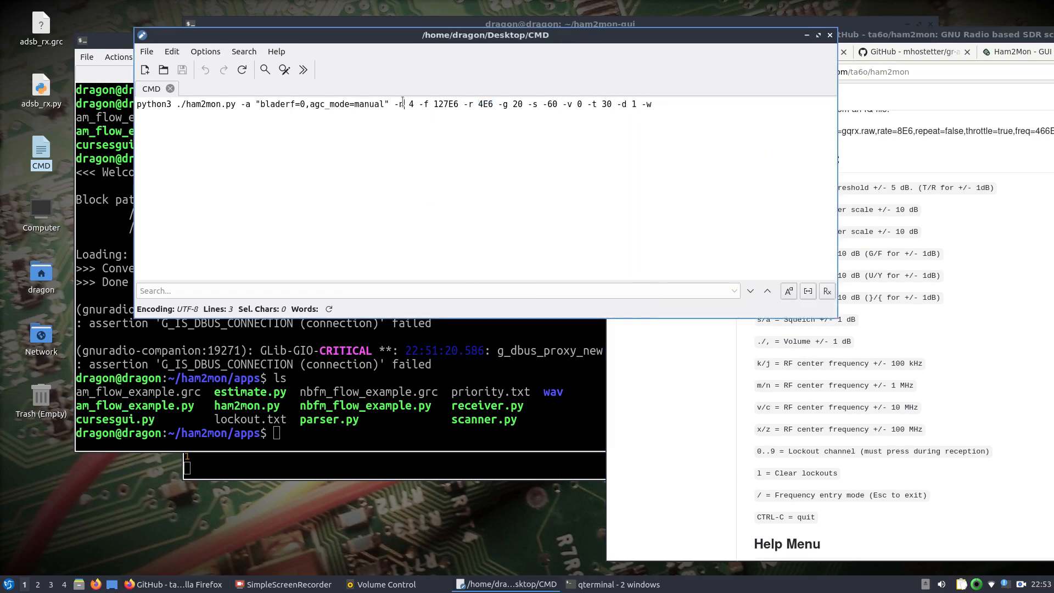
{"action": "right_click", "coordinate": [404, 103]}
{"action": "left_click", "coordinate": [427, 155]}
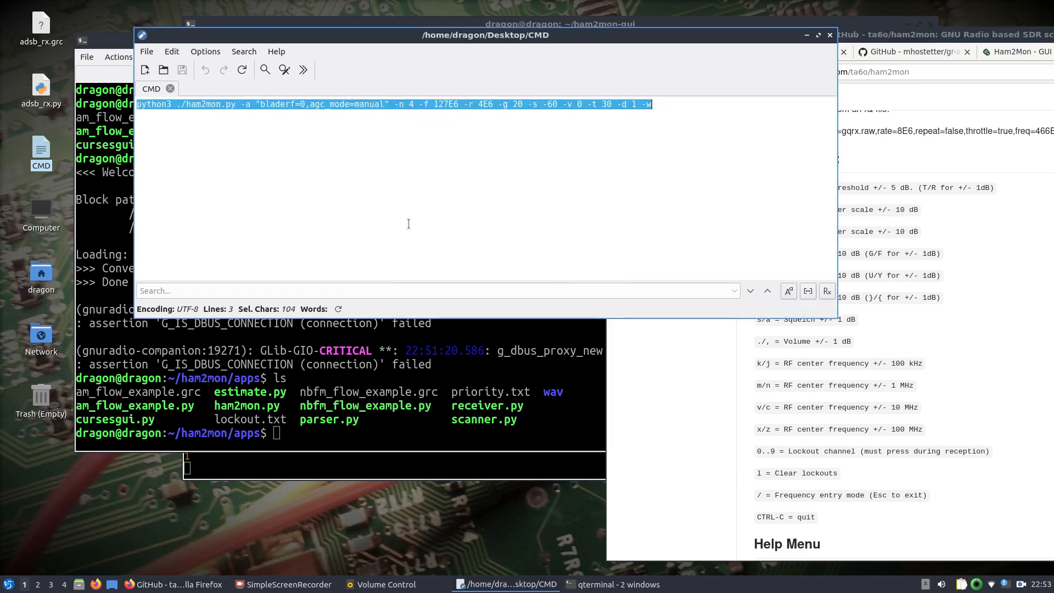
{"action": "left_click", "coordinate": [329, 429]}
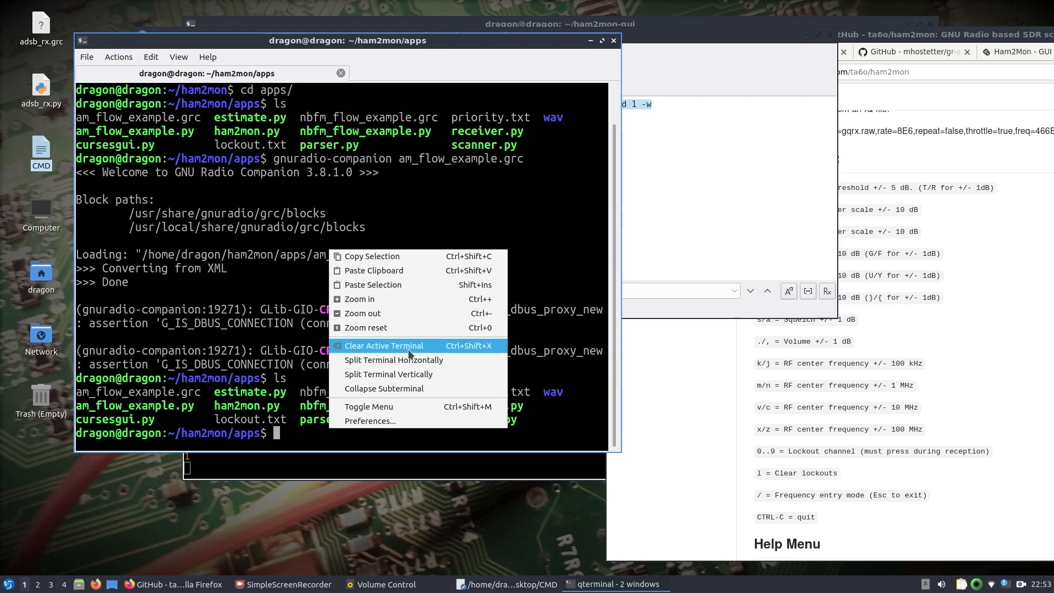
{"action": "left_click", "coordinate": [394, 270]}
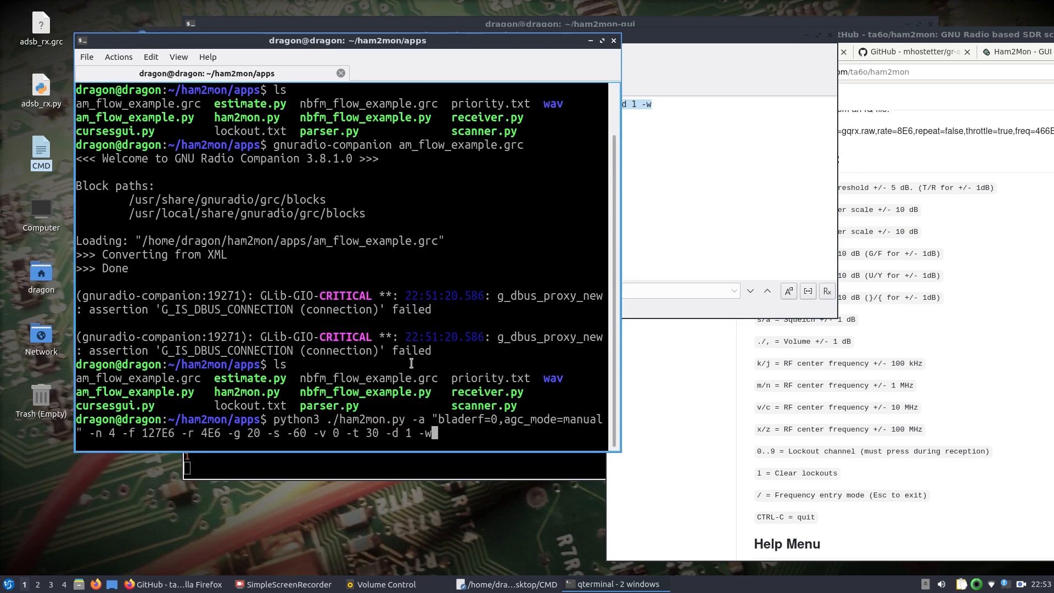
{"action": "key", "text": "Return"}
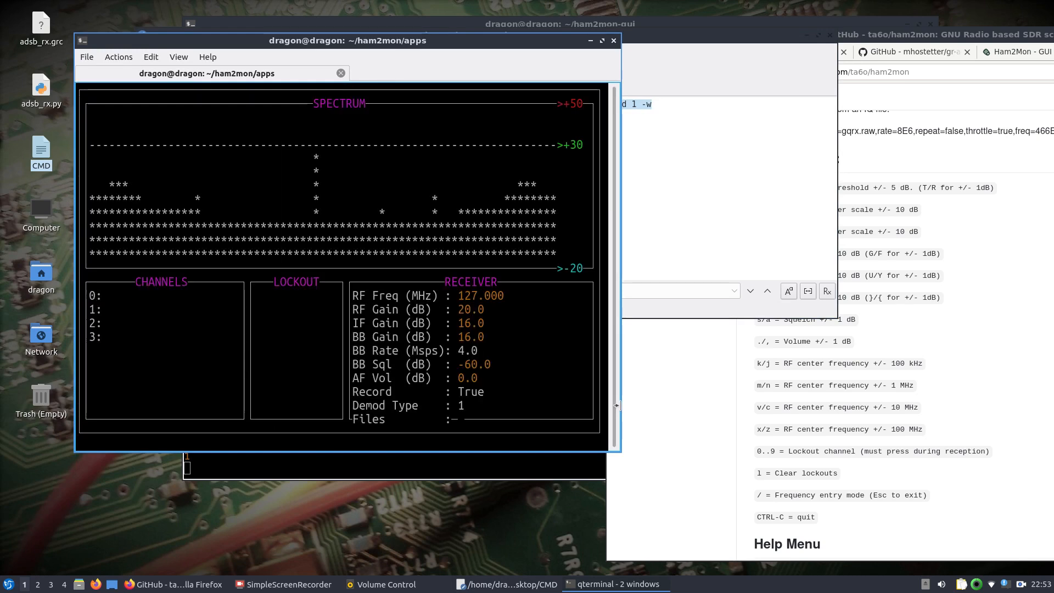
In a widened ham2mon terminal, set the RF gain to 30 dB and the detection threshold to +20 dB using the README's controls
{"action": "left_click_drag", "start_coordinate": [618, 405], "coordinate": [843, 405]}
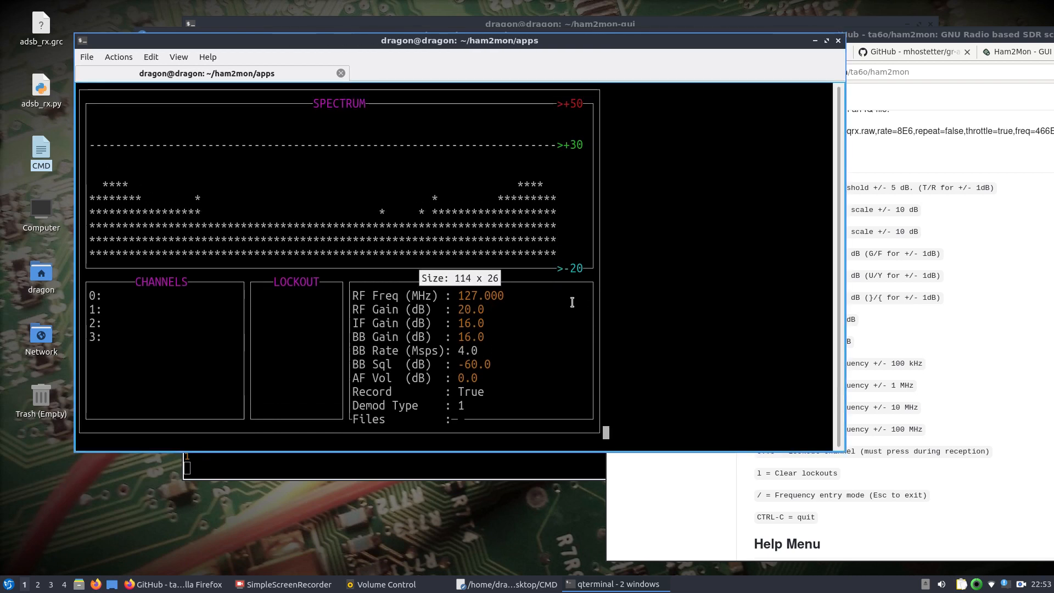
{"action": "left_click", "coordinate": [920, 342]}
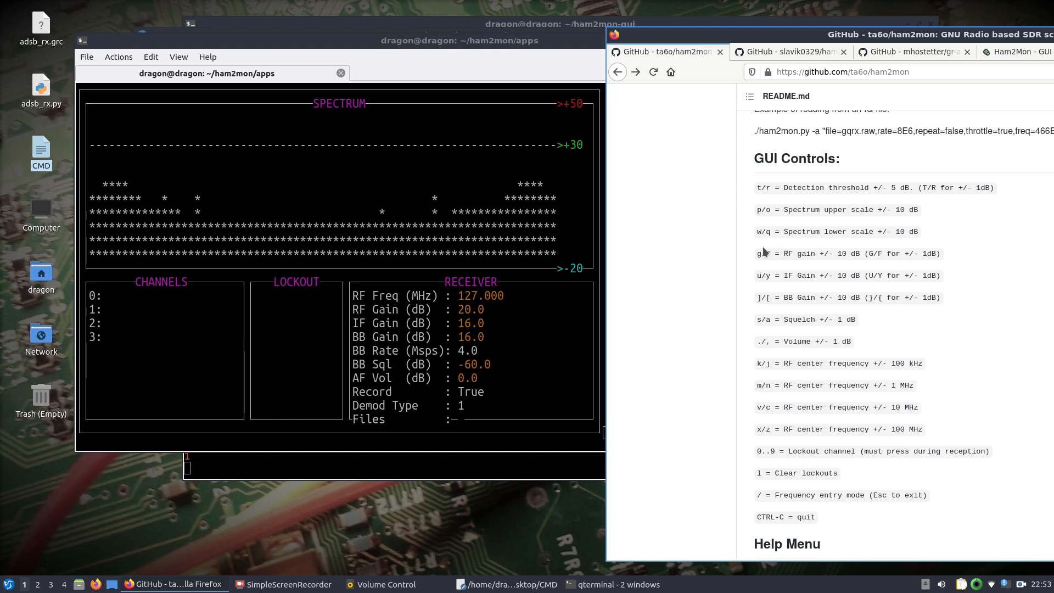
{"action": "left_click", "coordinate": [448, 188]}
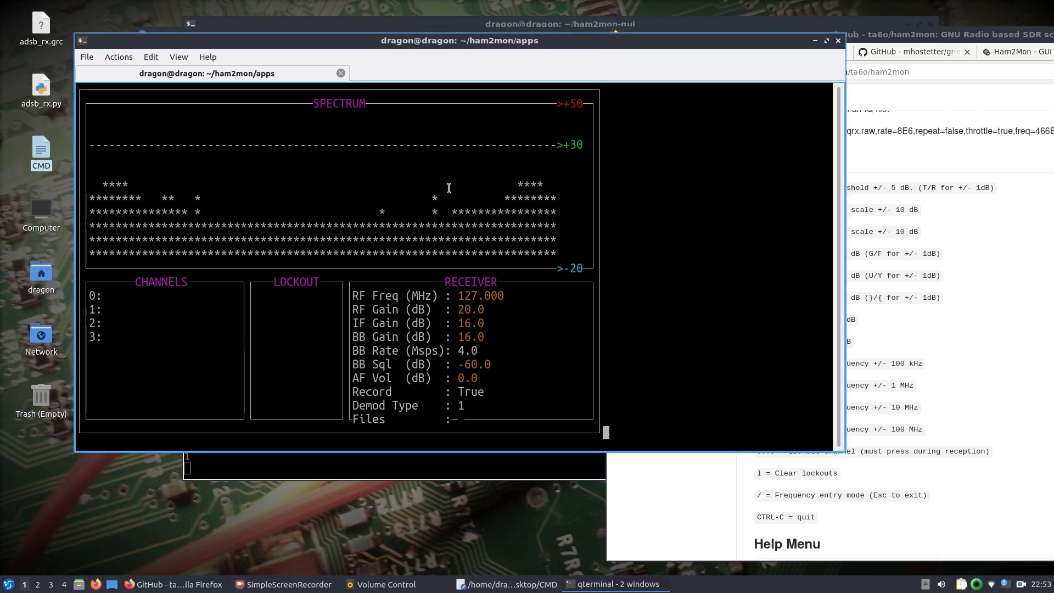
{"action": "key", "text": "f"}
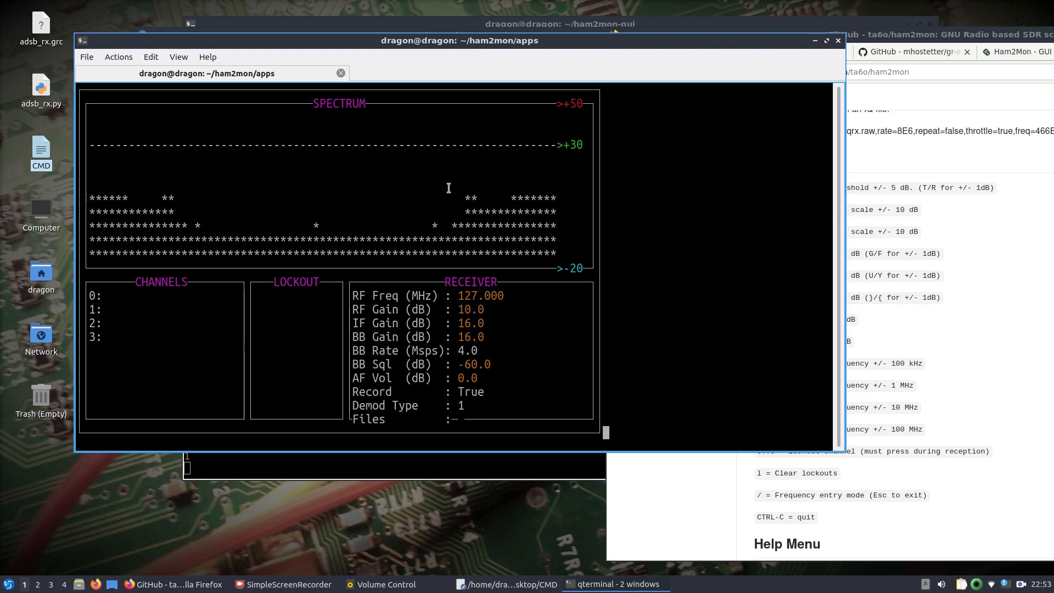
{"action": "key", "text": "g"}
{"action": "key", "text": "g"}
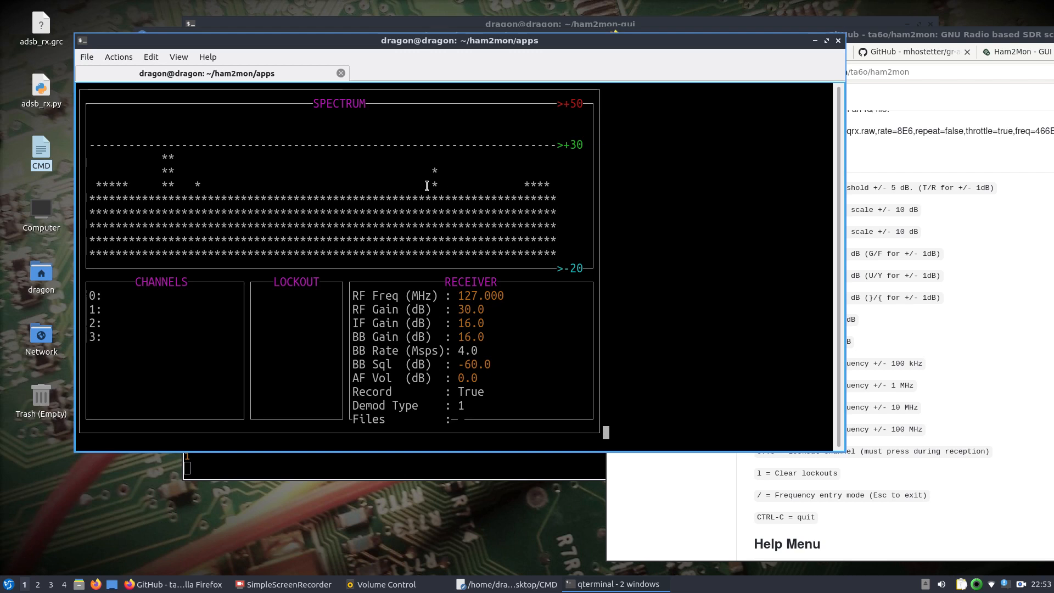
{"action": "key", "text": "r"}
{"action": "key", "text": "r"}
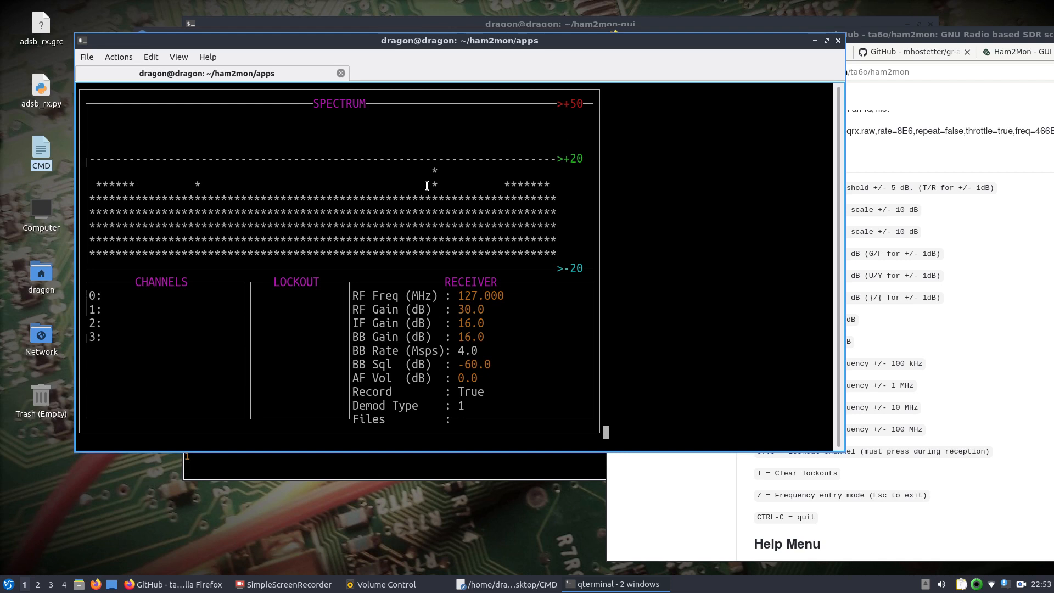
Check the system volume mixer and the README's volume control, and raise ham2mon's AF volume to 8 dB
{"action": "left_click", "coordinate": [973, 261]}
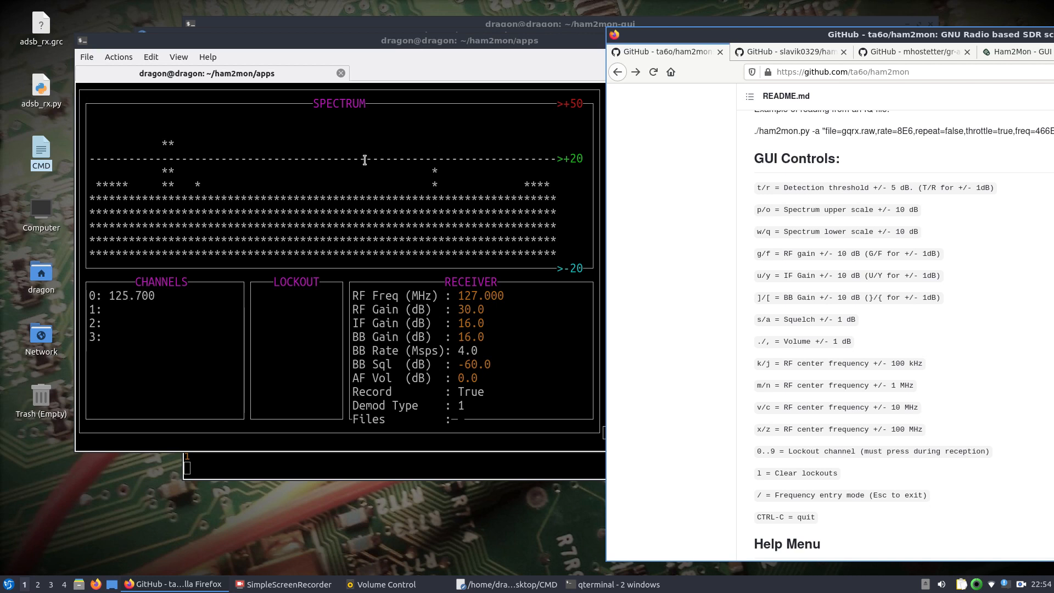
{"action": "left_click", "coordinate": [941, 584]}
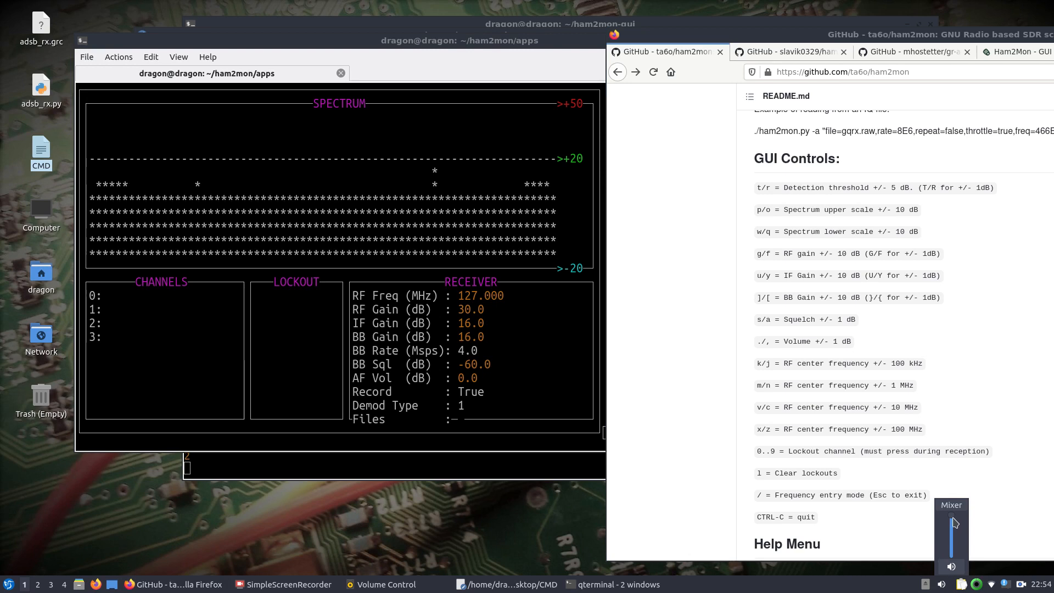
{"action": "left_click", "coordinate": [707, 359]}
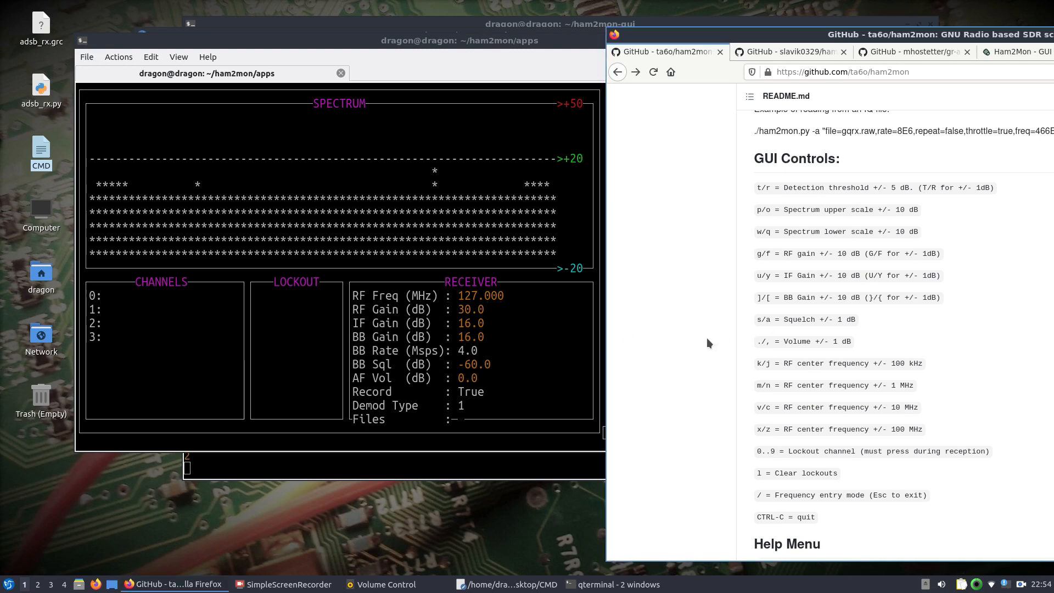
{"action": "left_click", "coordinate": [521, 342]}
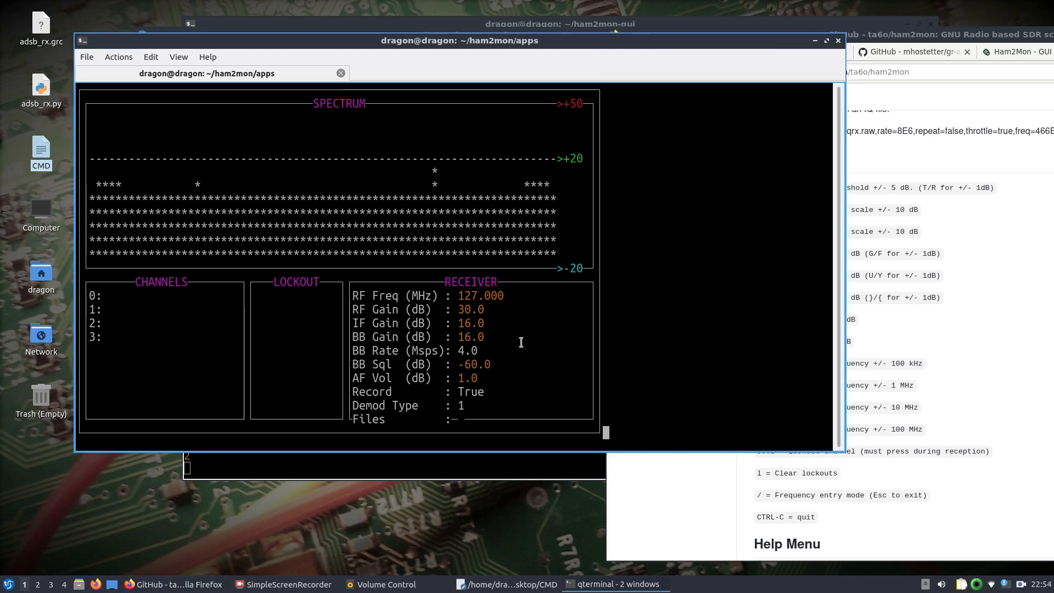
{"action": "key", "text": "period"}
{"action": "key", "text": "period"}
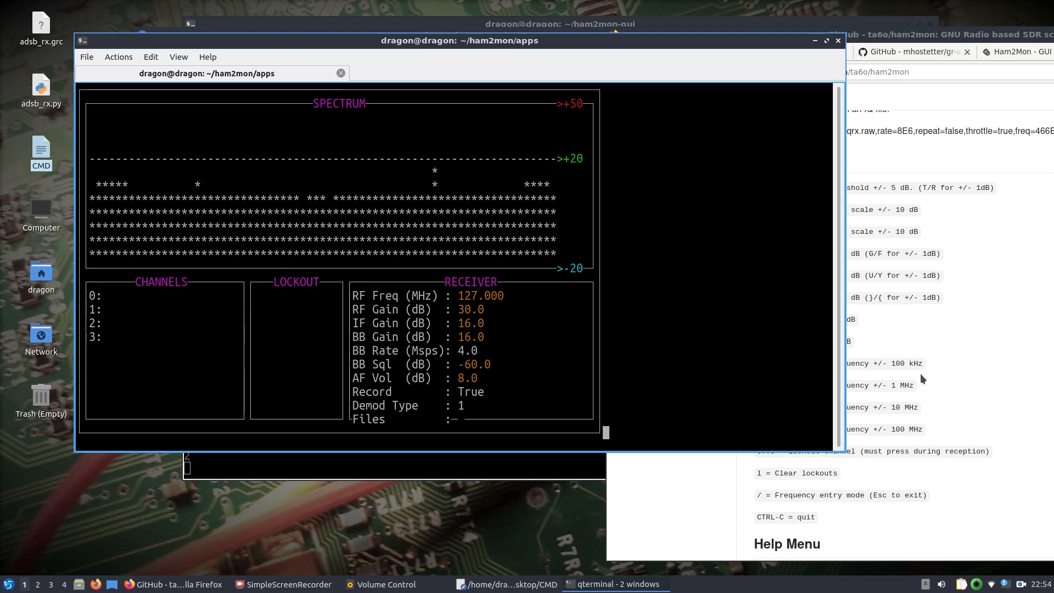
Review the README's control list again, return to the ham2mon terminal and shift its window slightly upward
{"action": "left_click", "coordinate": [962, 358]}
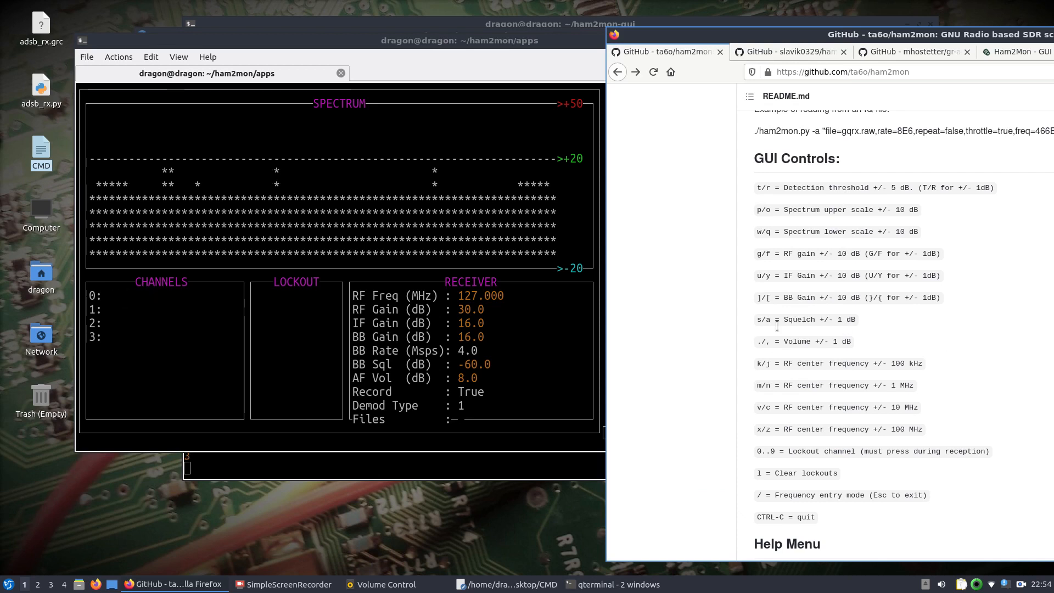
{"action": "left_click", "coordinate": [409, 242]}
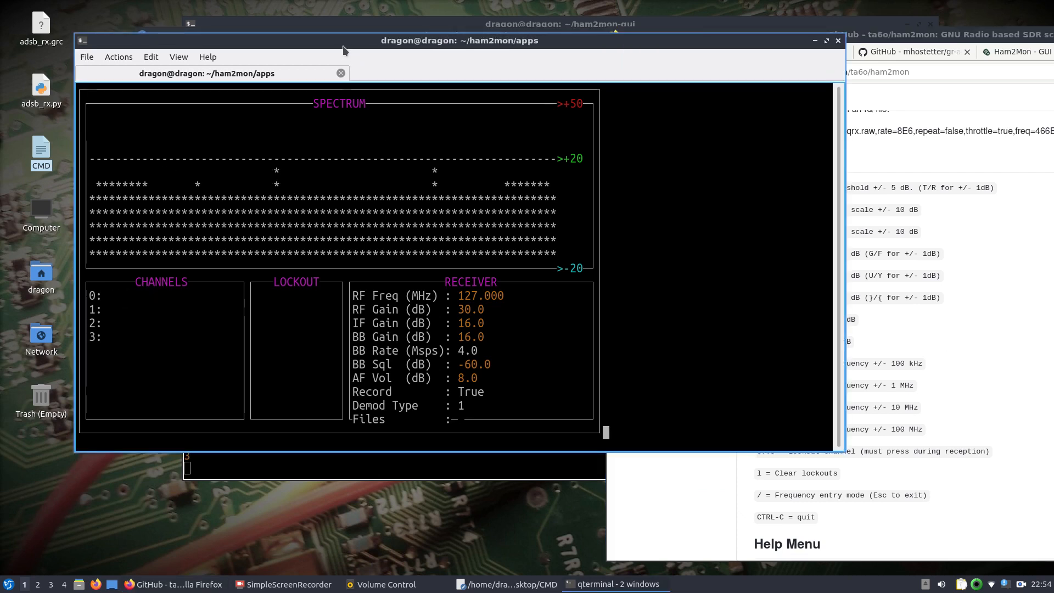
{"action": "left_click_drag", "start_coordinate": [344, 45], "coordinate": [341, 33]}
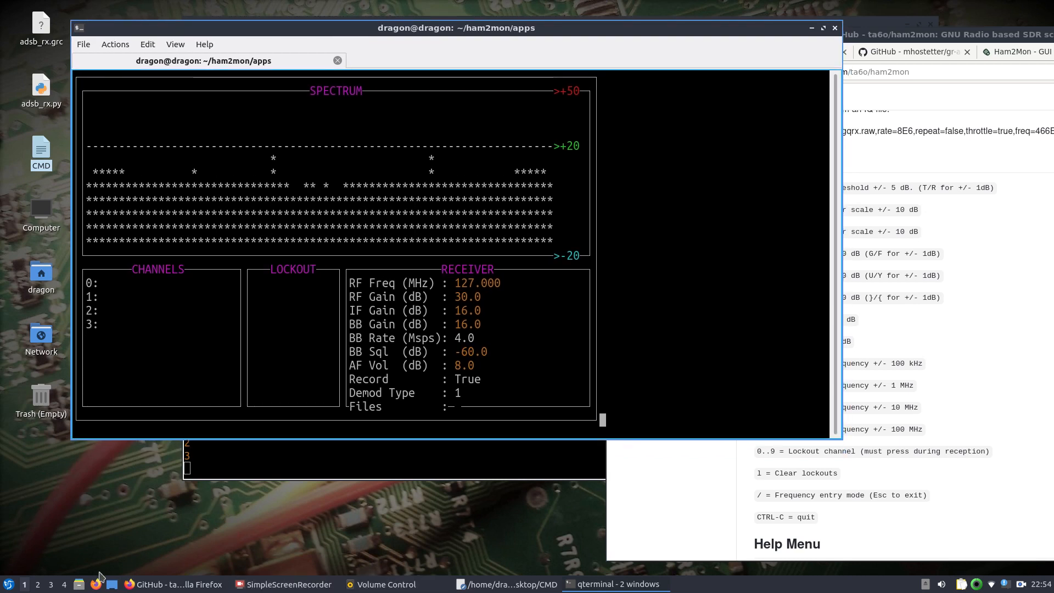
In a new terminal, go to ham2mon/apps/wav/ and list the recorded files, leaving that terminal minimized
{"action": "left_click", "coordinate": [11, 587]}
{"action": "mouse_move", "coordinate": [55, 491]}
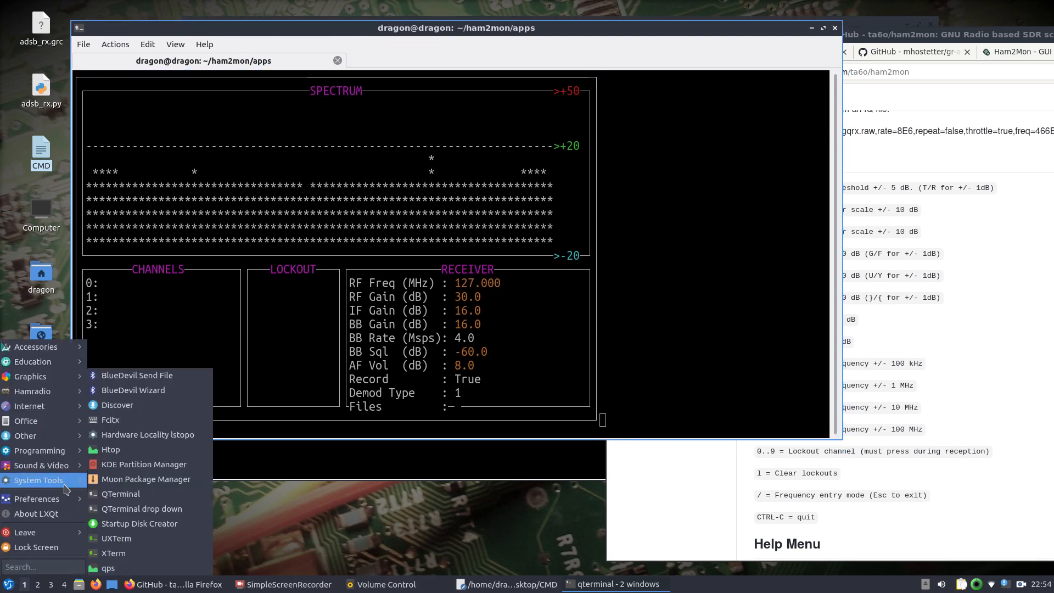
{"action": "left_click", "coordinate": [117, 496]}
{"action": "type", "text": "cd ham2mon"}
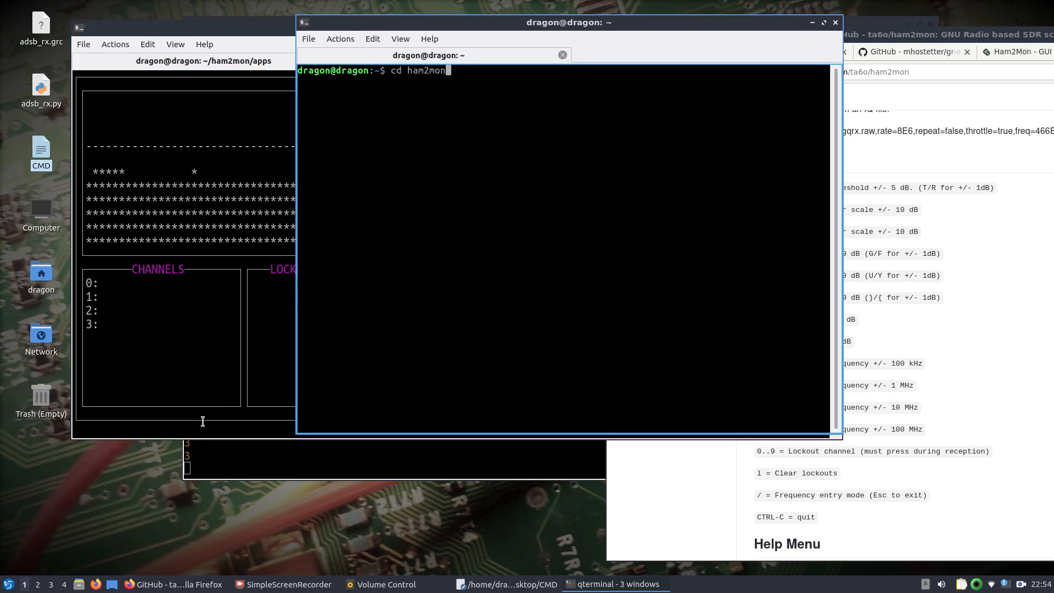
{"action": "type", "text": "/apps/w"}
{"action": "key", "text": "Tab"}
{"action": "key", "text": "Return"}
{"action": "type", "text": "ls"}
{"action": "key", "text": "Return"}
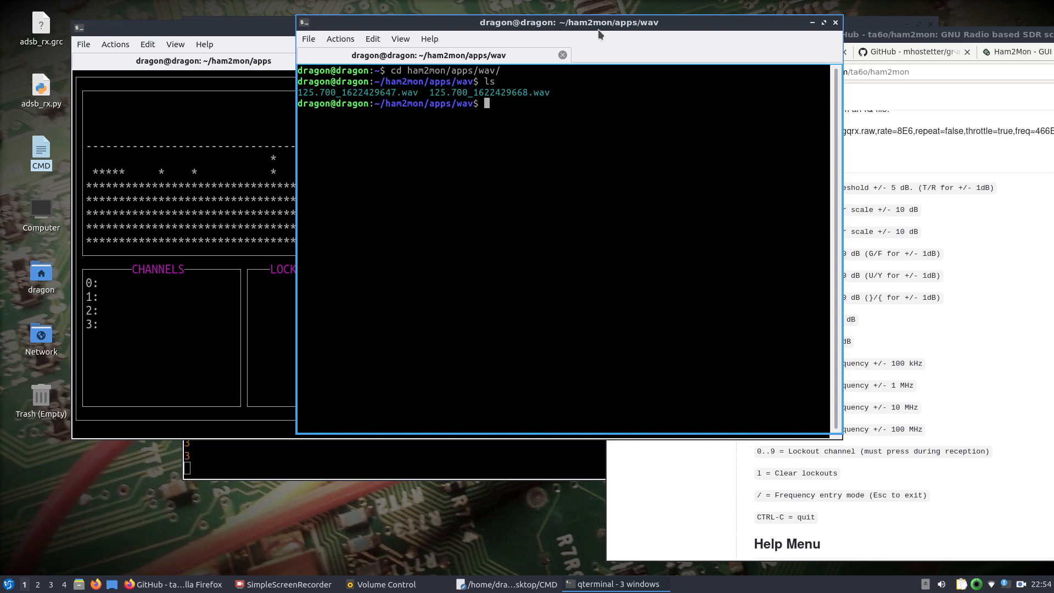
{"action": "left_click", "coordinate": [812, 26]}
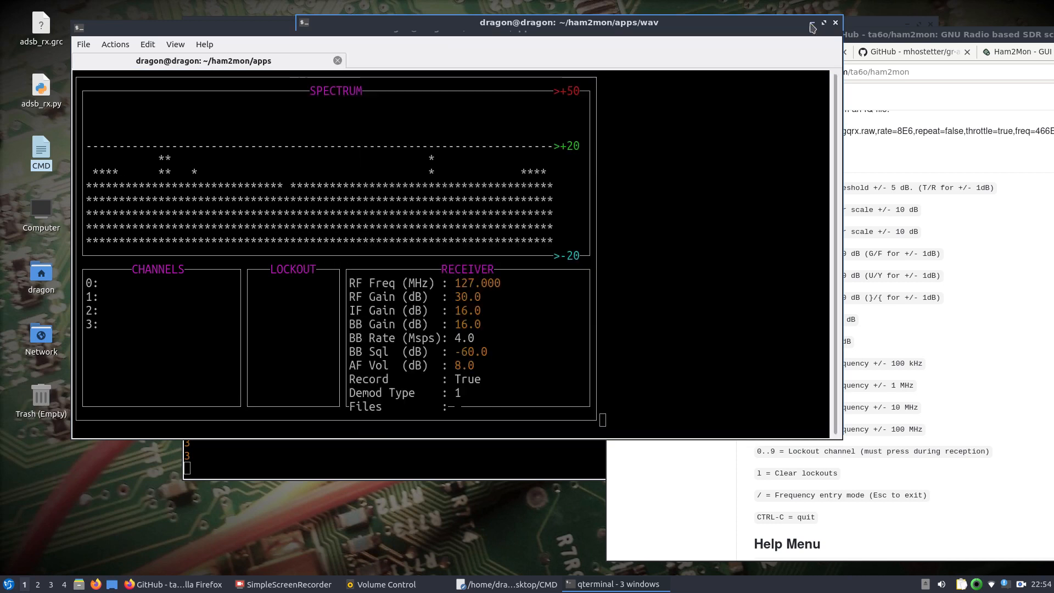
Bring the browser forward, reload the Ham2Mon GUI page at localhost:8080 and check its frequency list
{"action": "left_click", "coordinate": [898, 37]}
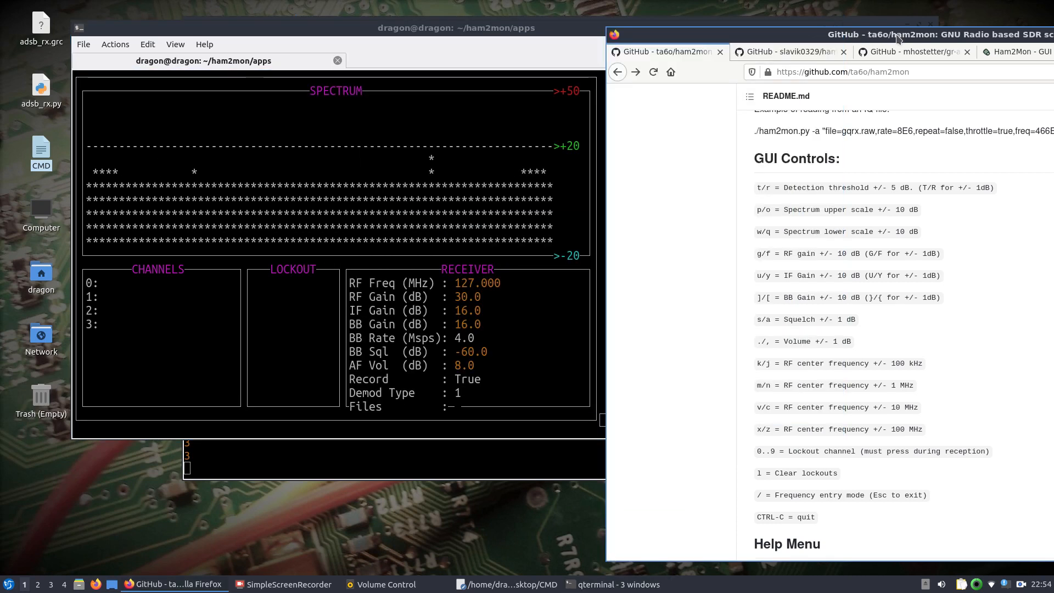
{"action": "left_click_drag", "start_coordinate": [898, 38], "coordinate": [682, 22]}
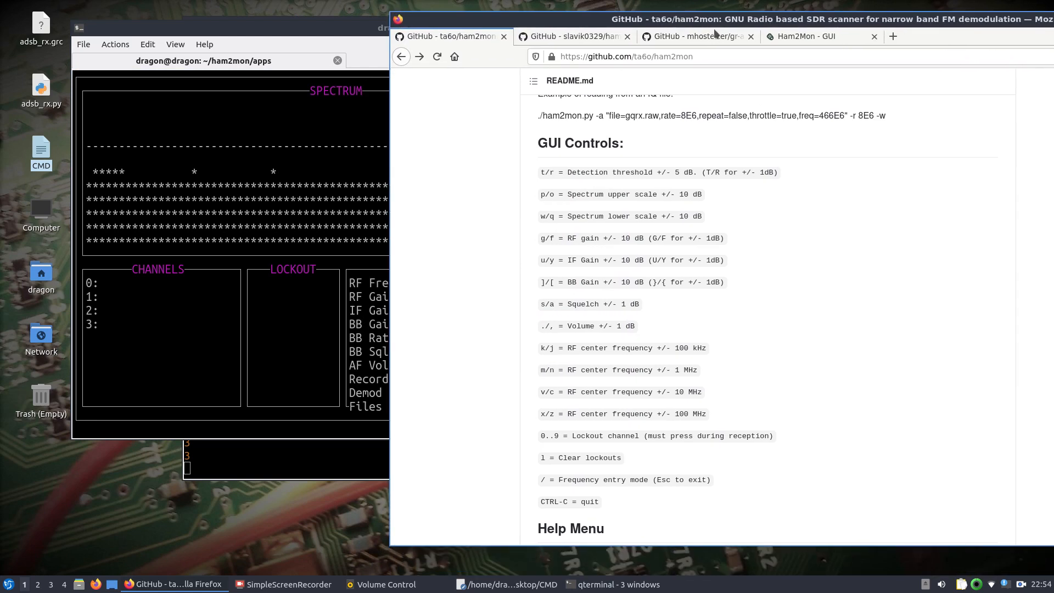
{"action": "left_click", "coordinate": [795, 41]}
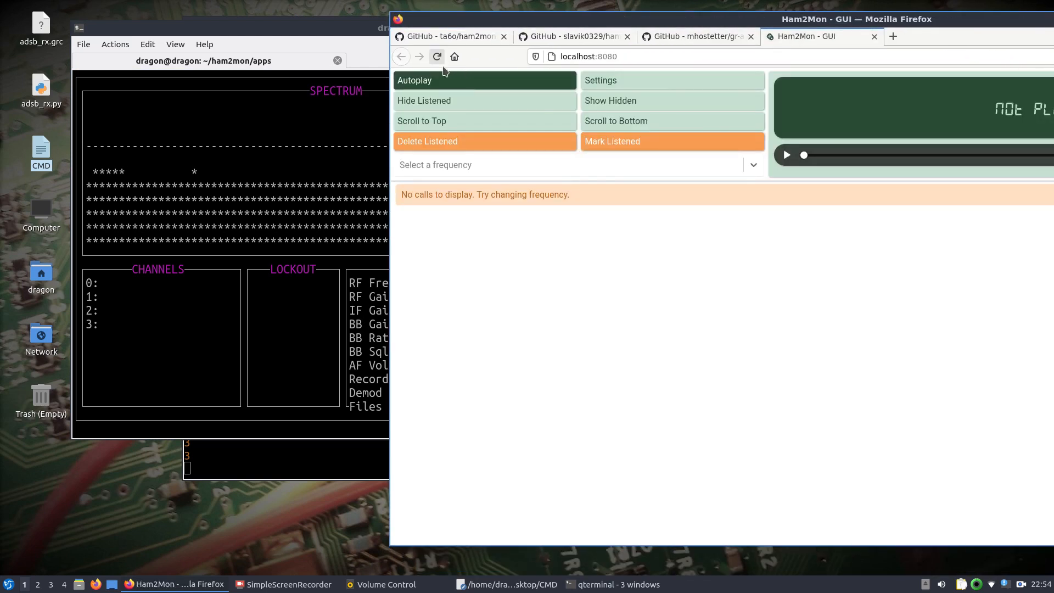
{"action": "left_click", "coordinate": [437, 57]}
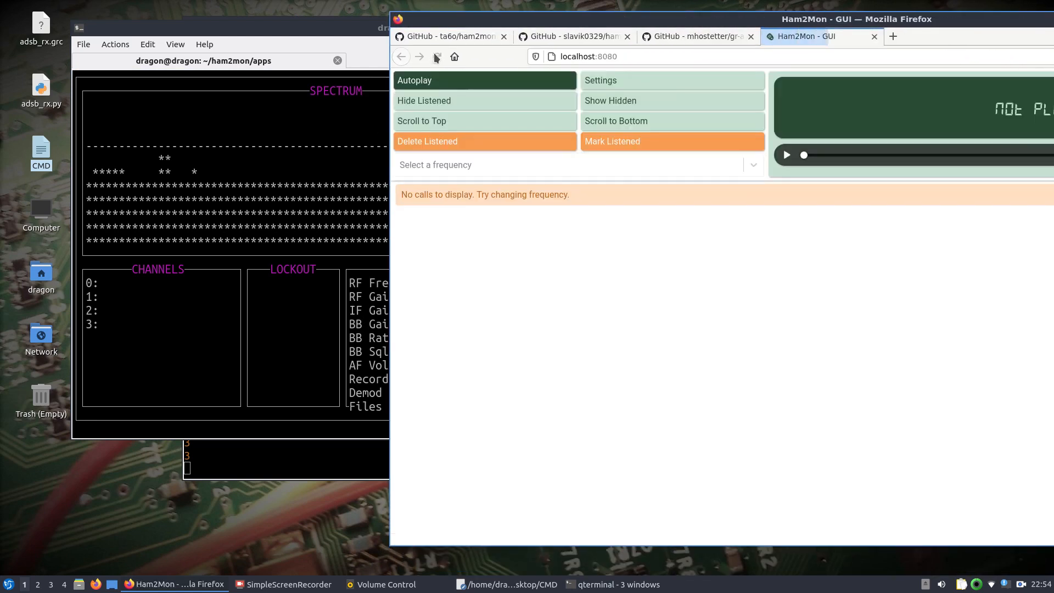
{"action": "left_click", "coordinate": [756, 167]}
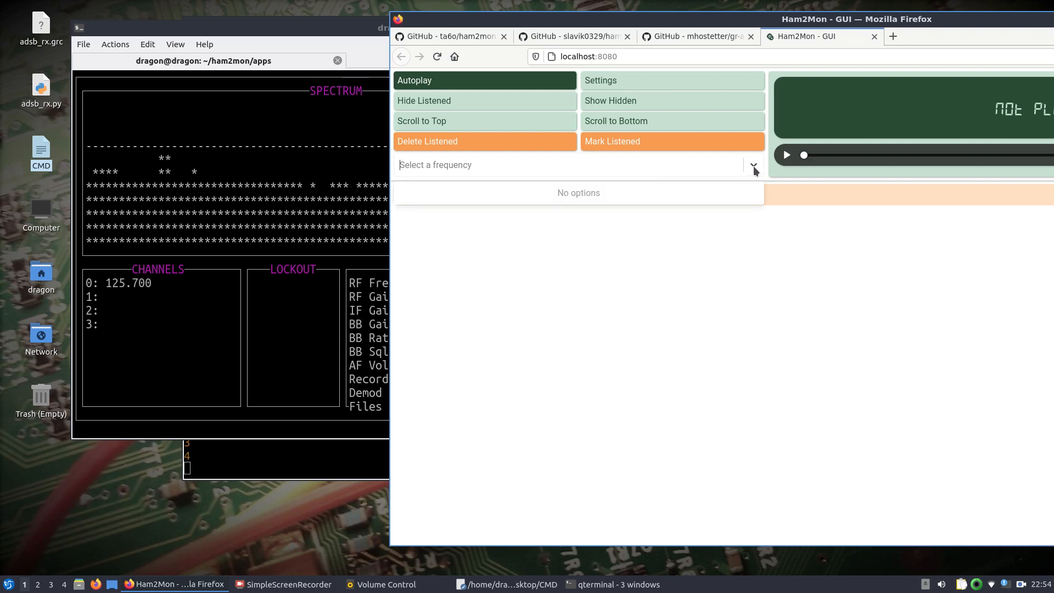
{"action": "left_click", "coordinate": [753, 165]}
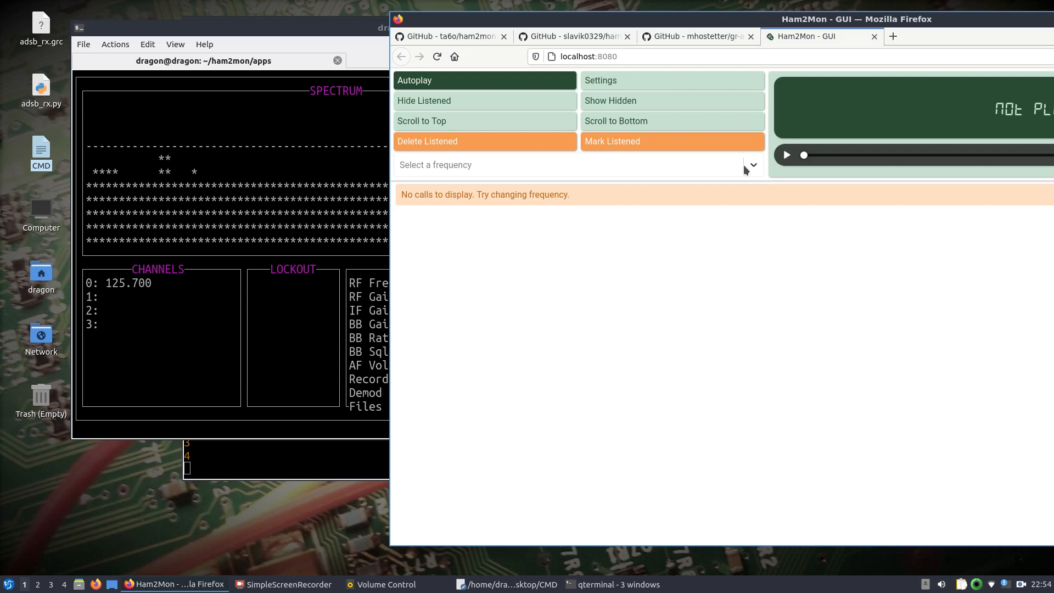
Enlarge the ham2mon terminal to 128 x 32, and reload the Ham2Mon GUI page with its Settings open
{"action": "left_click", "coordinate": [262, 166]}
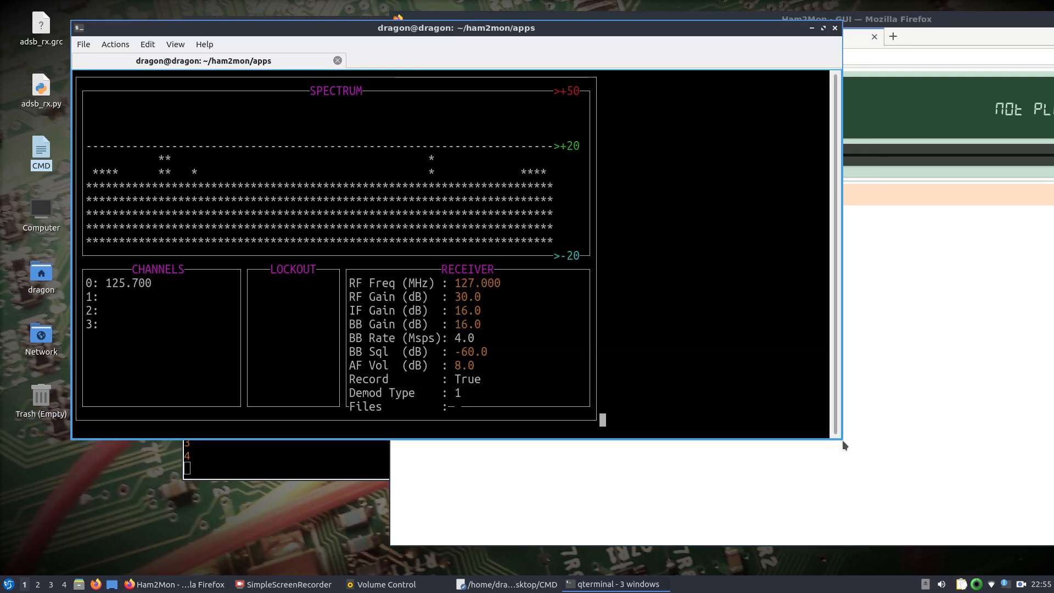
{"action": "left_click_drag", "start_coordinate": [842, 440], "coordinate": [934, 519]}
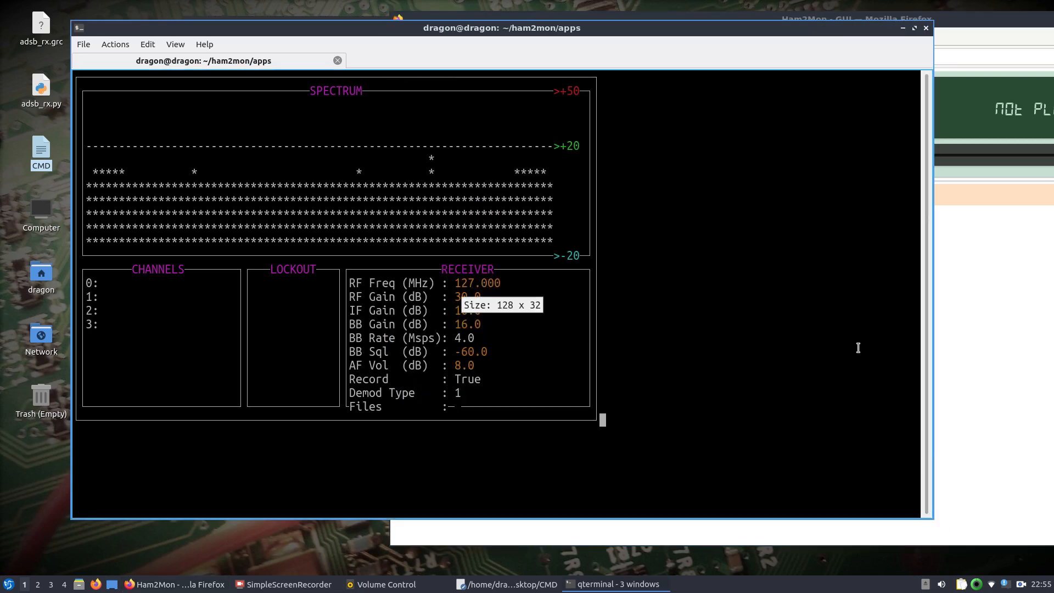
{"action": "left_click", "coordinate": [940, 338]}
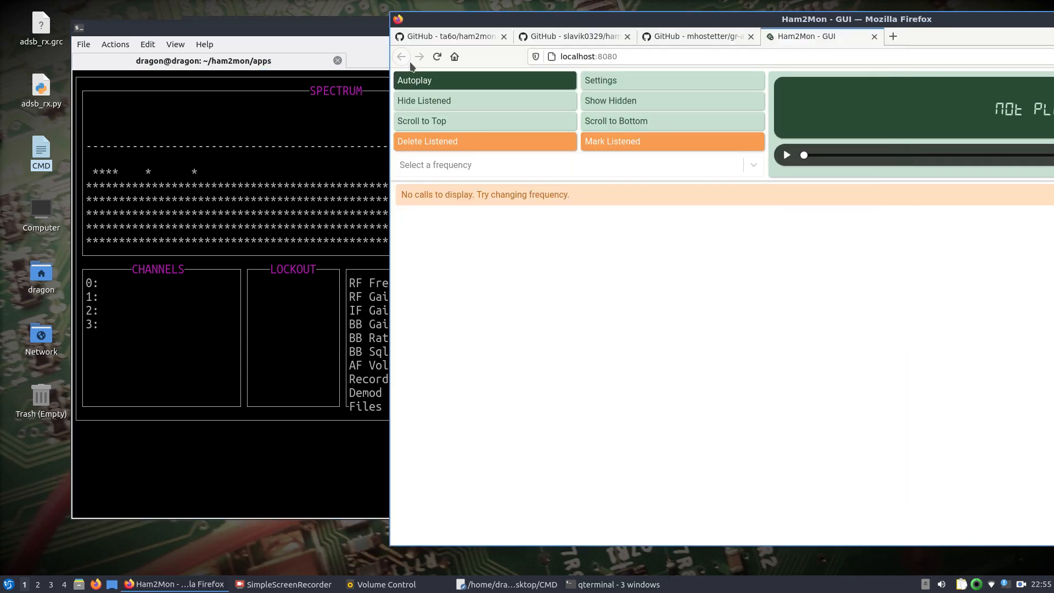
{"action": "left_click", "coordinate": [437, 56]}
{"action": "left_click", "coordinate": [606, 82]}
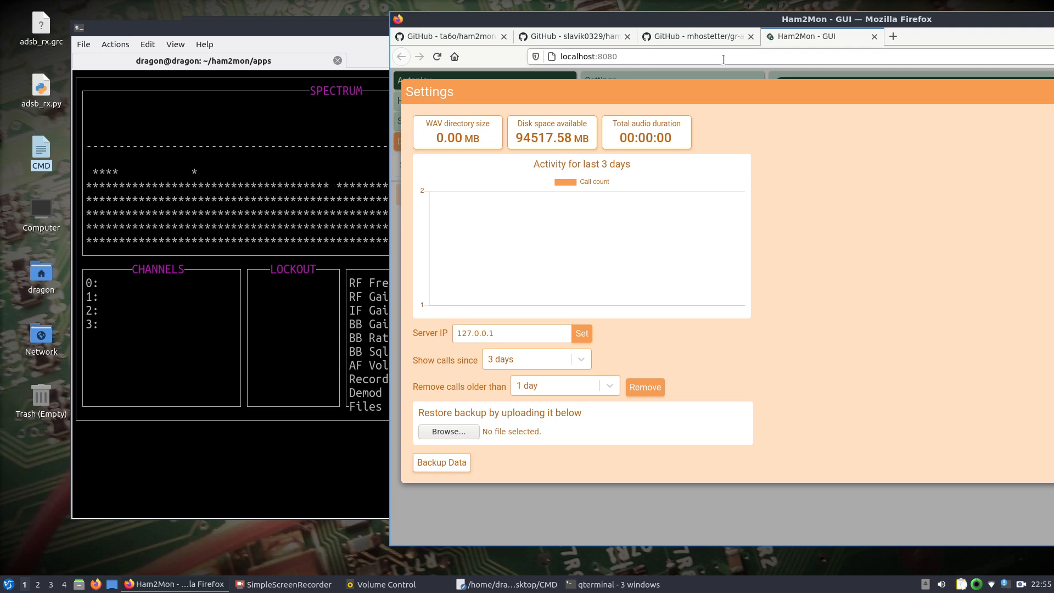
{"action": "mouse_move", "coordinate": [902, 21]}
{"action": "left_mouse_down"}
{"action": "mouse_move", "coordinate": [817, 34]}
{"action": "mouse_move", "coordinate": [665, 13]}
{"action": "mouse_move", "coordinate": [894, 2]}
{"action": "left_mouse_up"}
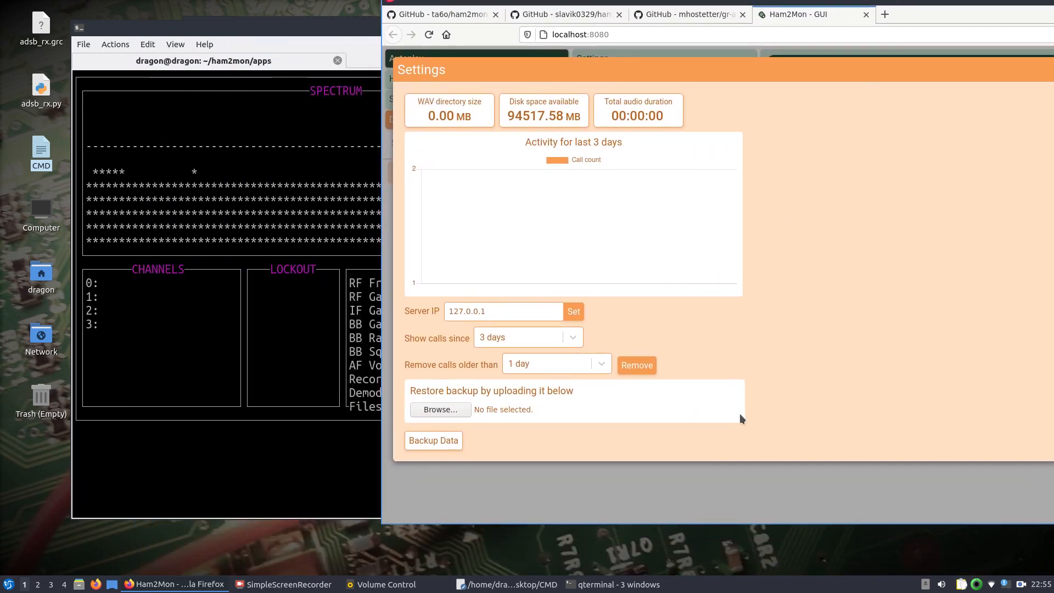
Stop the GUI server running in the ham2mon-gui terminal and list that folder's contents
{"action": "left_click", "coordinate": [617, 582]}
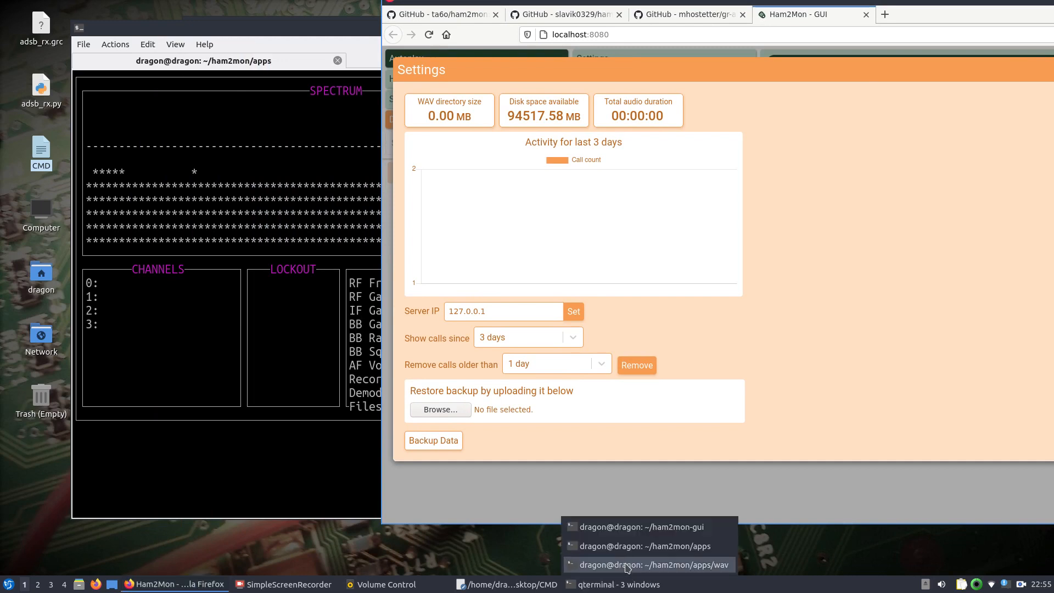
{"action": "left_click", "coordinate": [630, 566]}
{"action": "left_click", "coordinate": [630, 583]}
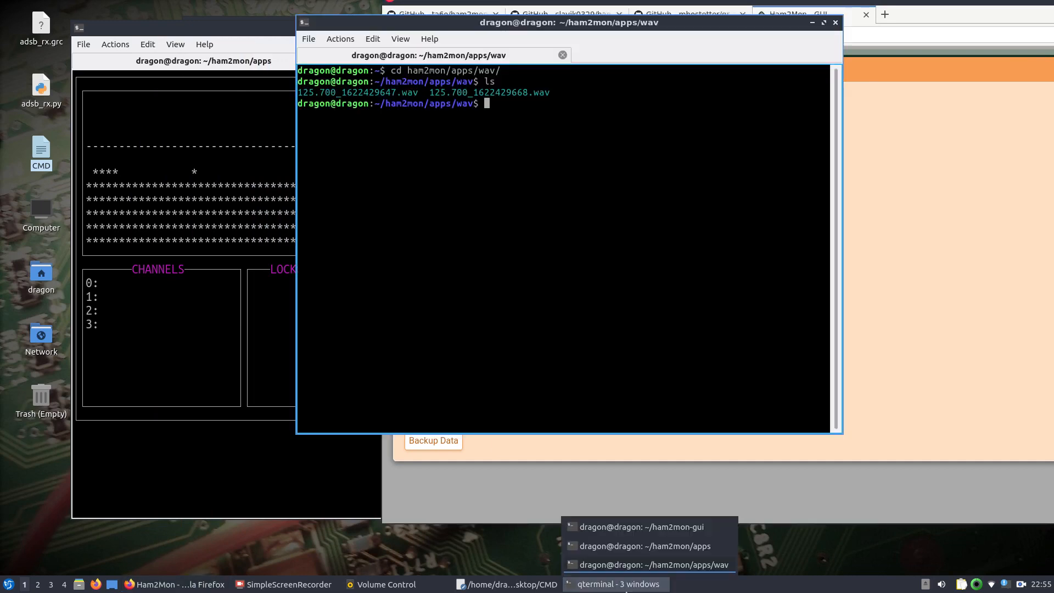
{"action": "left_click", "coordinate": [643, 530]}
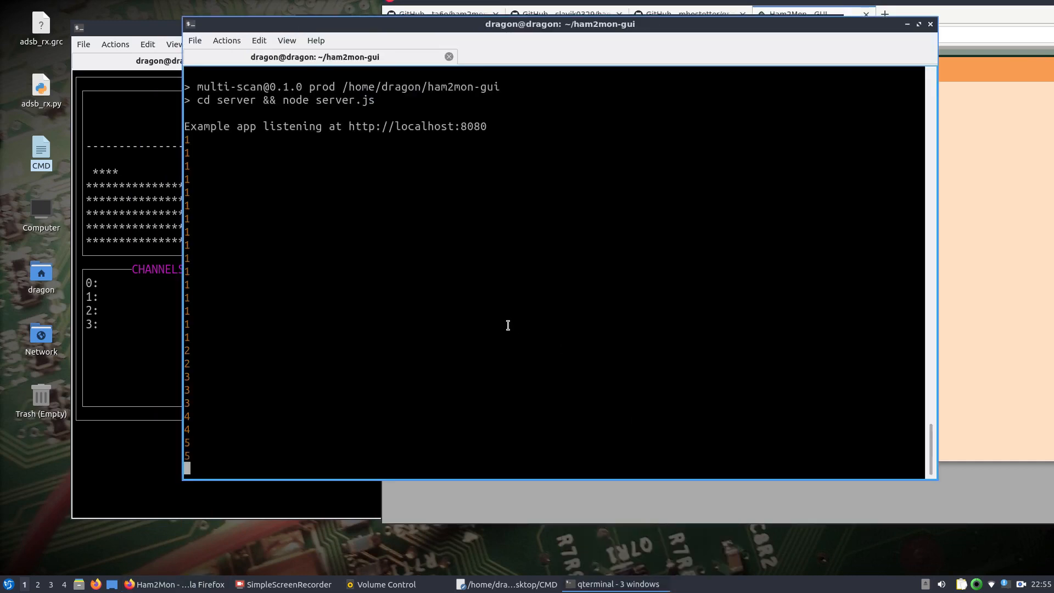
{"action": "key", "text": "ctrl+c"}
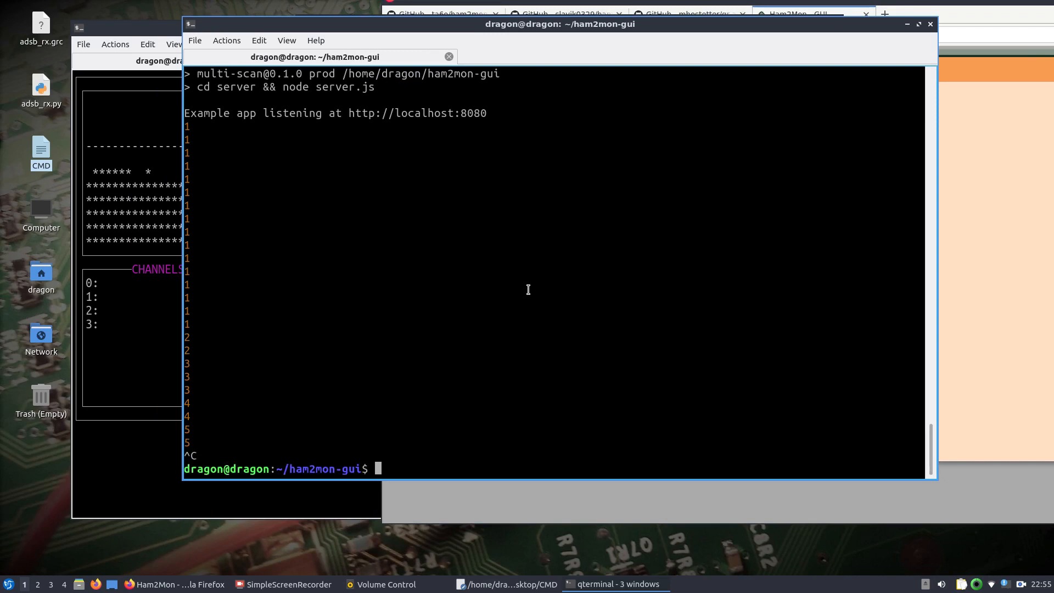
{"action": "type", "text": "ls"}
{"action": "key", "text": "Return"}
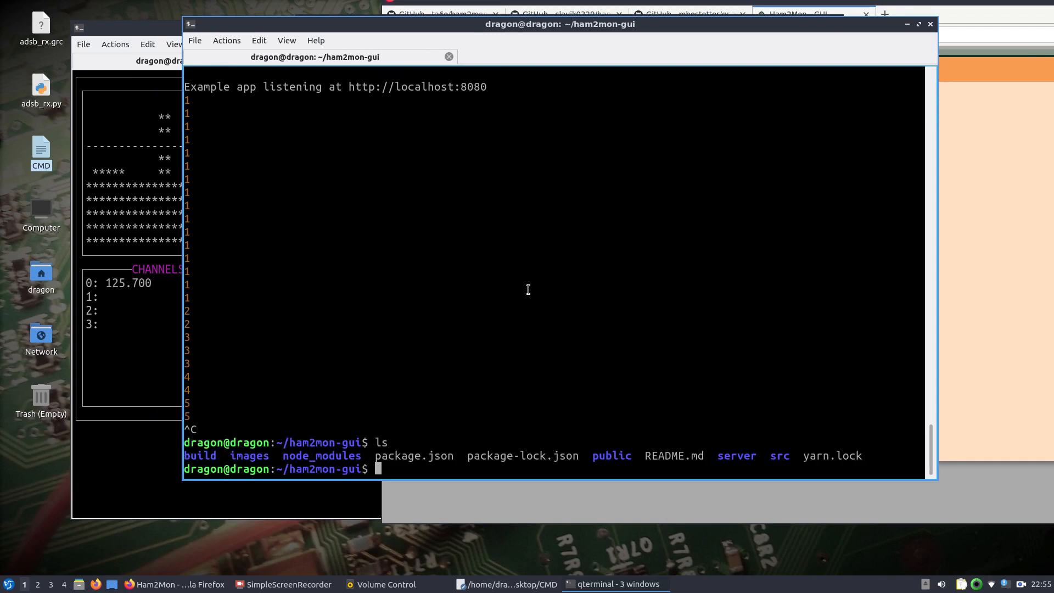
Open server/config.json in nano from the ham2mon-gui folder
{"action": "type", "text": "nano ser"}
{"action": "key", "text": "Tab"}
{"action": "key", "text": "Tab"}
{"action": "key", "text": "Tab"}
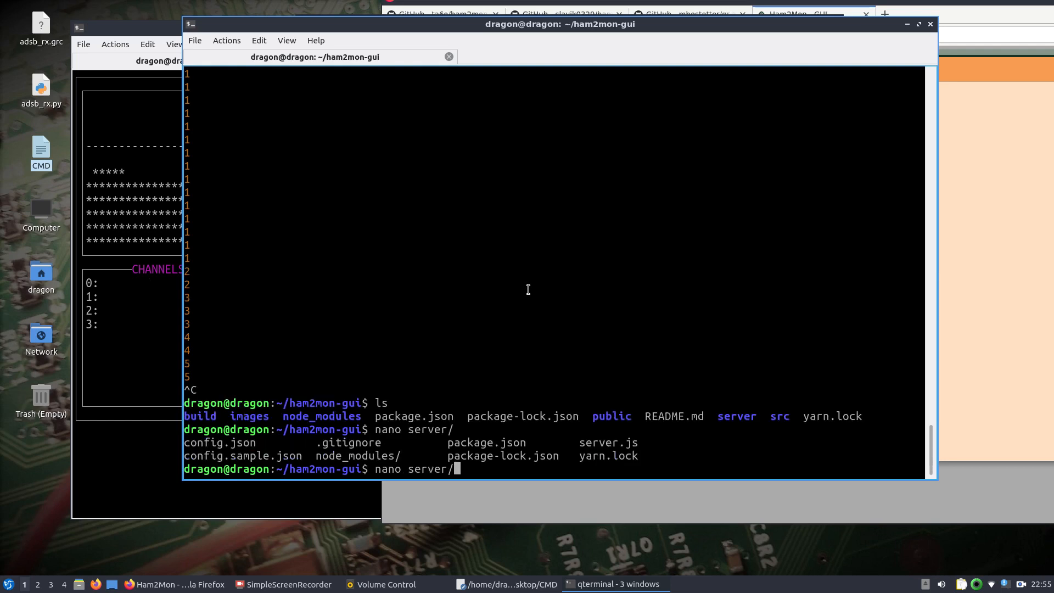
{"action": "type", "text": "co"}
{"action": "key", "text": "Tab"}
{"action": "type", "text": "j"}
{"action": "key", "text": "Tab"}
{"action": "key", "text": "Return"}
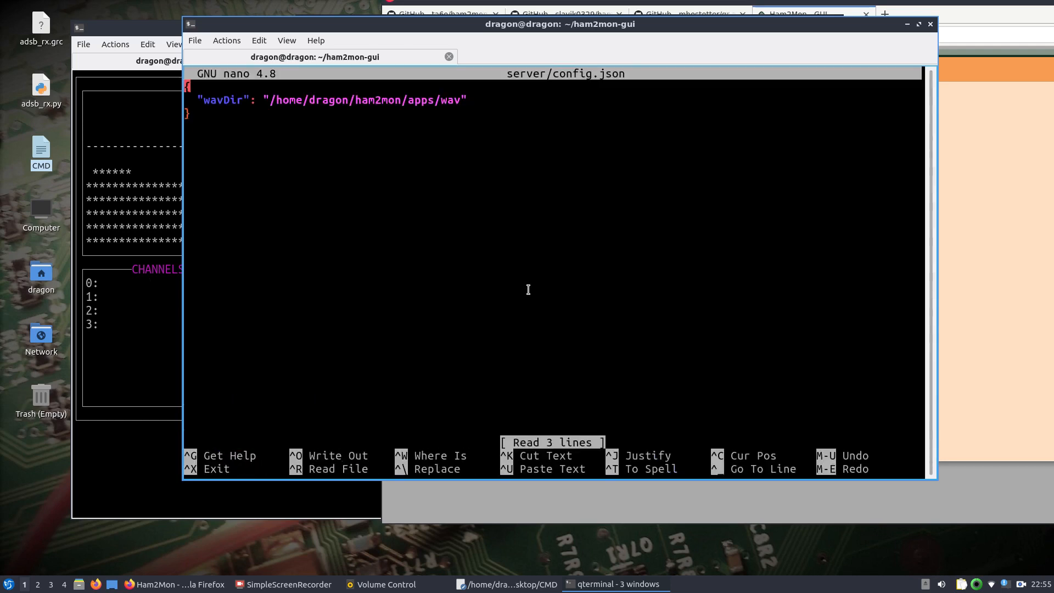
Append a trailing slash to the wavDir path so it reads /home/dragon/ham2mon/apps/wav/
{"action": "key", "text": "Down"}
{"action": "key", "text": "Right"}
{"action": "key", "text": "Right"}
{"action": "key", "text": "Right"}
{"action": "key", "text": "Right"}
{"action": "key", "text": "Right"}
{"action": "key", "text": "Right"}
{"action": "key", "text": "Right"}
{"action": "key", "text": "Right"}
{"action": "key", "text": "Right"}
{"action": "key", "text": "Right"}
{"action": "key", "text": "Right"}
{"action": "key", "text": "Right"}
{"action": "key", "text": "Right"}
{"action": "key", "text": "Right"}
{"action": "key", "text": "Right"}
{"action": "key", "text": "Right"}
{"action": "key", "text": "Right"}
{"action": "key", "text": "Right"}
{"action": "key", "text": "Right"}
{"action": "key", "text": "Right"}
{"action": "key", "text": "Right"}
{"action": "key", "text": "Right"}
{"action": "key", "text": "Right"}
{"action": "key", "text": "Right"}
{"action": "key", "text": "Right"}
{"action": "key", "text": "Right"}
{"action": "key", "text": "Right"}
{"action": "key", "text": "Right"}
{"action": "key", "text": "Right"}
{"action": "key", "text": "Right"}
{"action": "key", "text": "Right"}
{"action": "key", "text": "Right"}
{"action": "key", "text": "Right"}
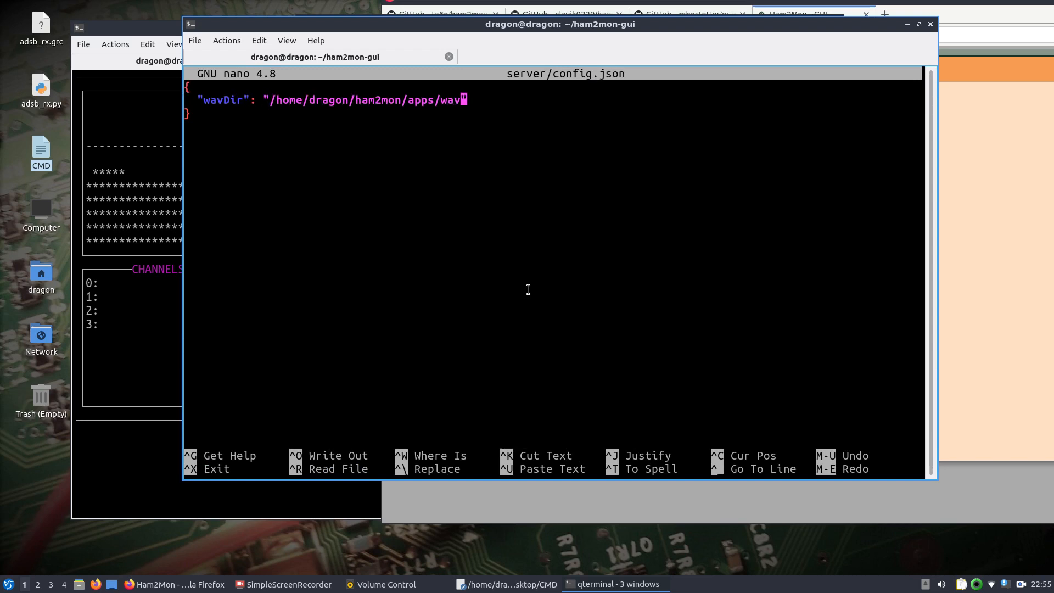
{"action": "type", "text": "/"}
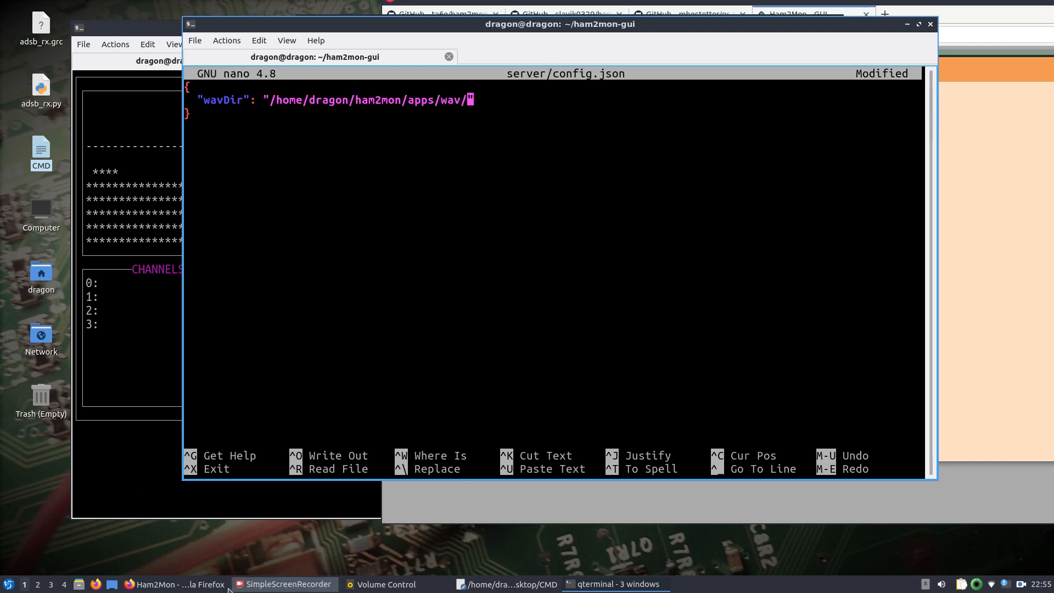
Review the ham2mon receiver, the GUI's Settings page and the wav folder listing, and return to the config file in nano
{"action": "left_click", "coordinate": [618, 585]}
{"action": "left_click", "coordinate": [635, 555]}
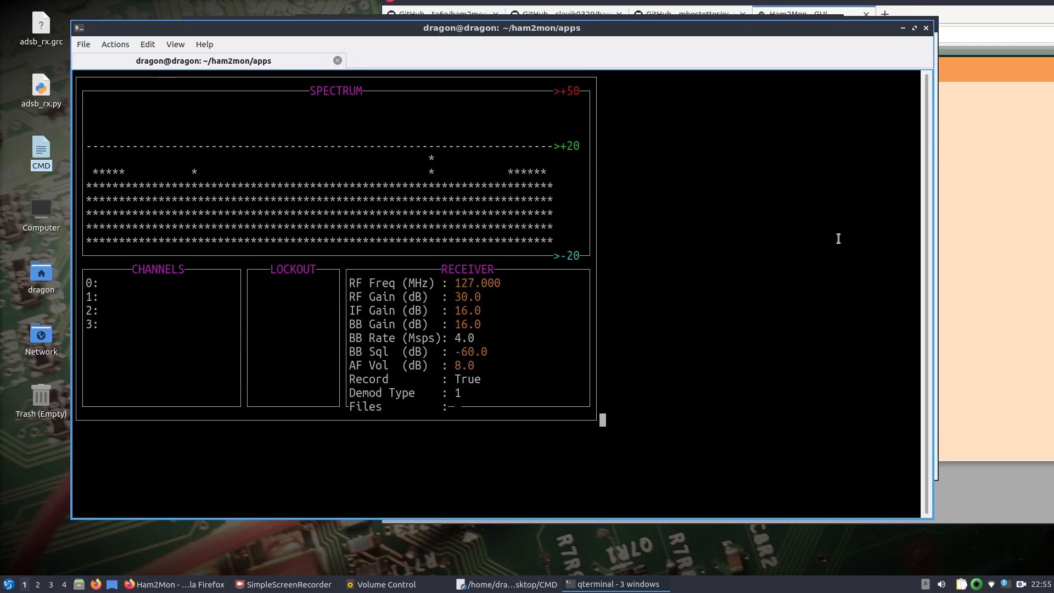
{"action": "left_click", "coordinate": [964, 281]}
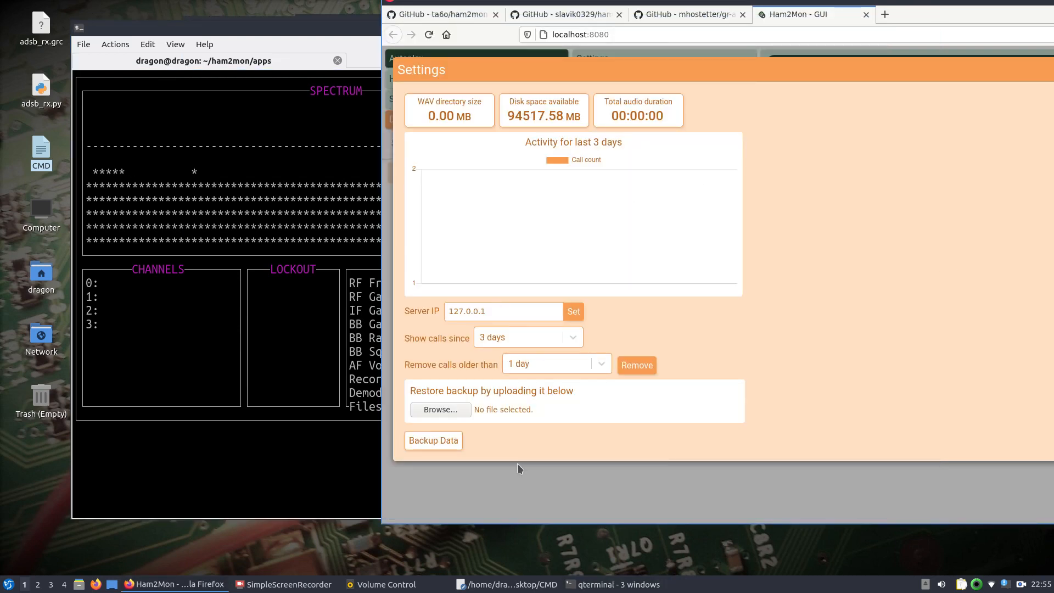
{"action": "left_click", "coordinate": [618, 584]}
{"action": "left_click", "coordinate": [629, 568]}
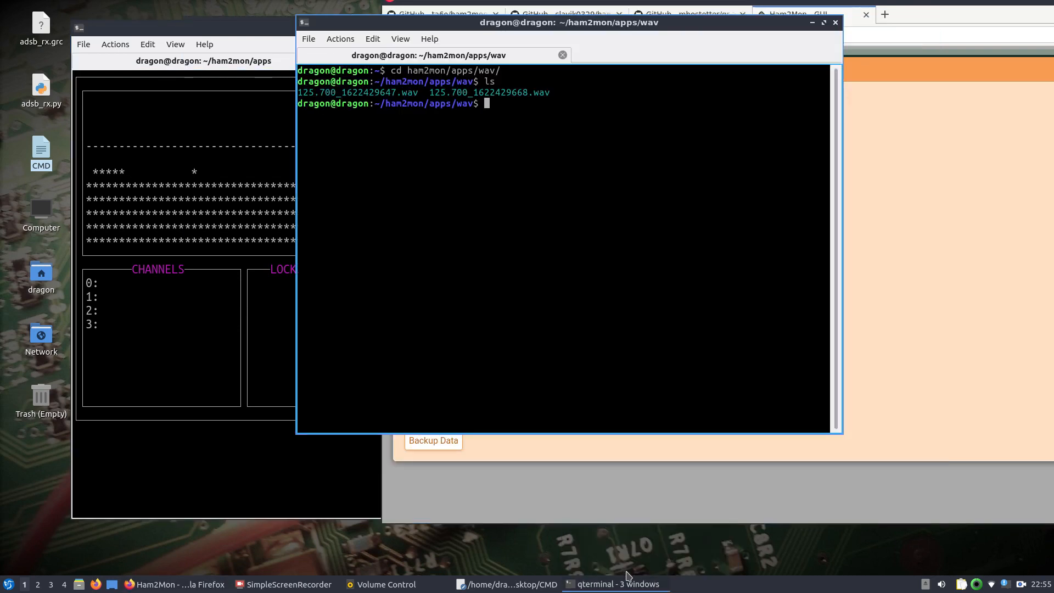
{"action": "left_click", "coordinate": [629, 577]}
{"action": "left_click", "coordinate": [637, 530]}
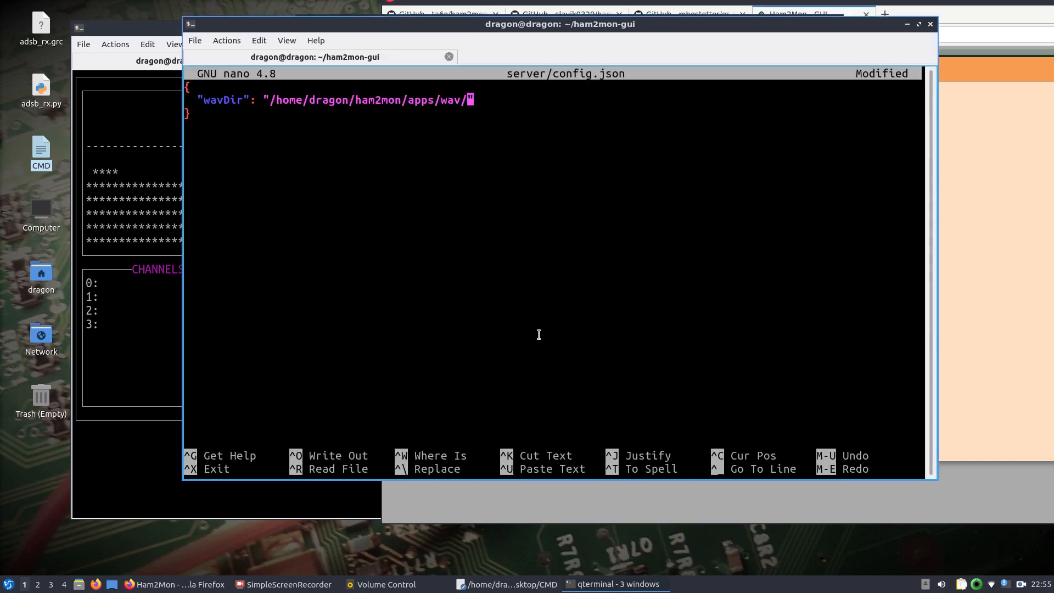
Save the changes to server/config.json and exit nano
{"action": "key", "text": "ctrl+o"}
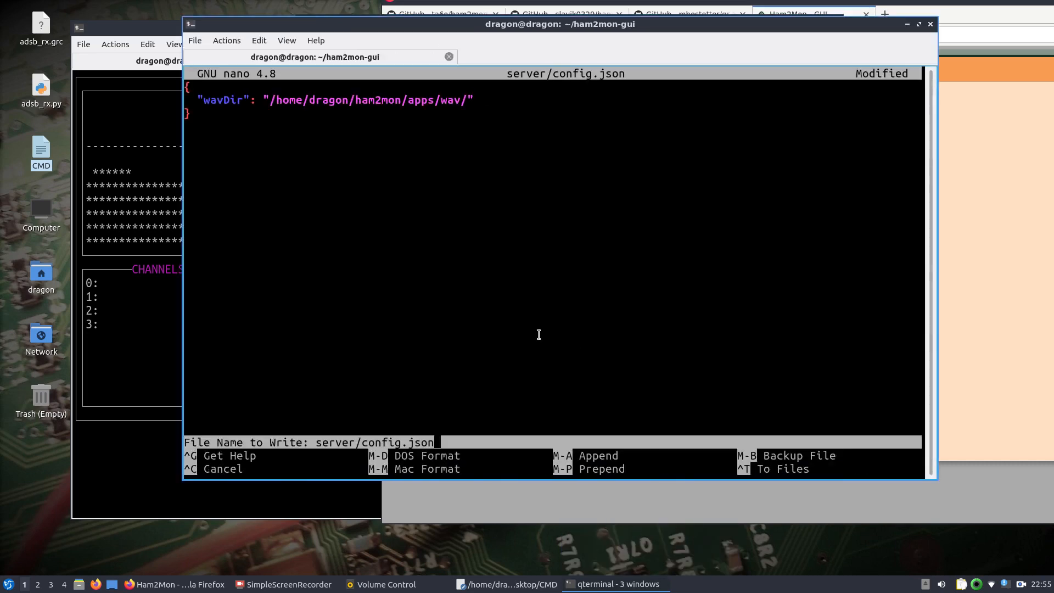
{"action": "key", "text": "Return"}
{"action": "key", "text": "ctrl+x"}
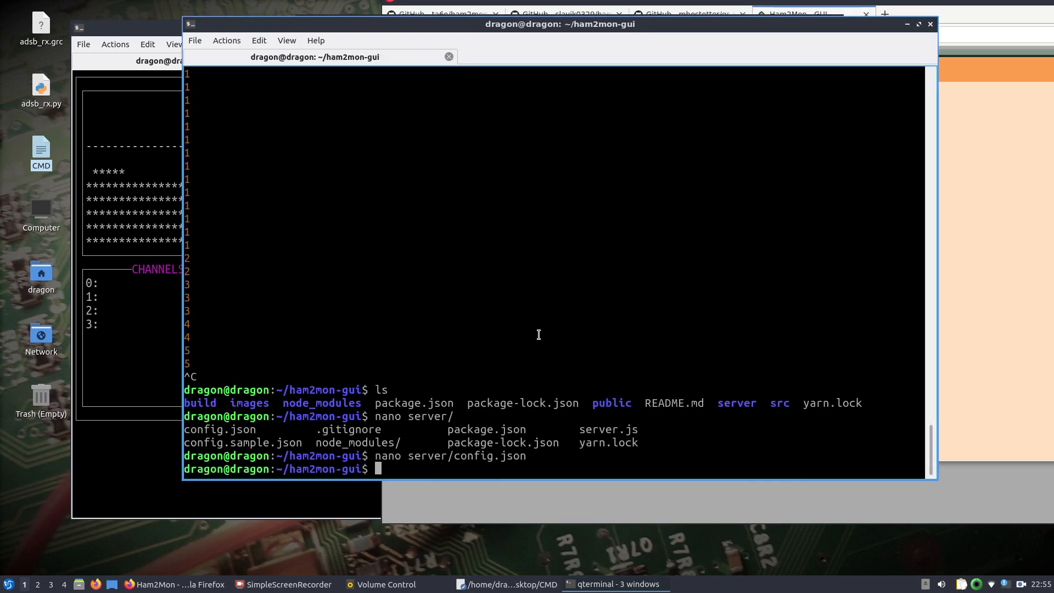
Restart the GUI server from the ham2mon-gui folder with npm run prod
{"action": "key", "text": "Up"}
{"action": "key", "text": "Up"}
{"action": "key", "text": "Up"}
{"action": "key", "text": "Return"}
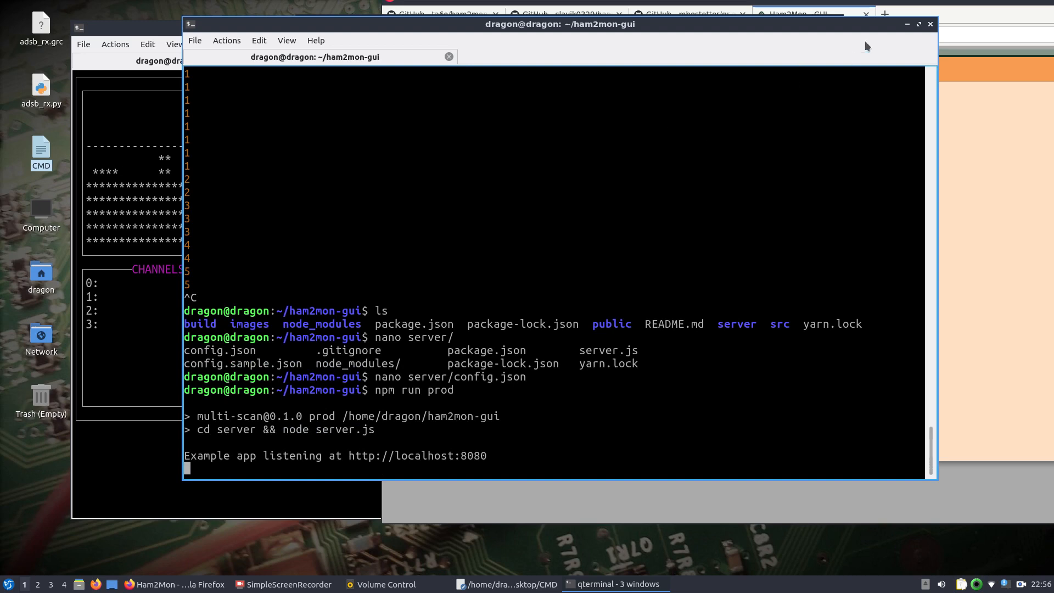
Minimize the server and wav terminals, reload the Ham2Mon GUI page and check its frequency list again
{"action": "left_click", "coordinate": [907, 24]}
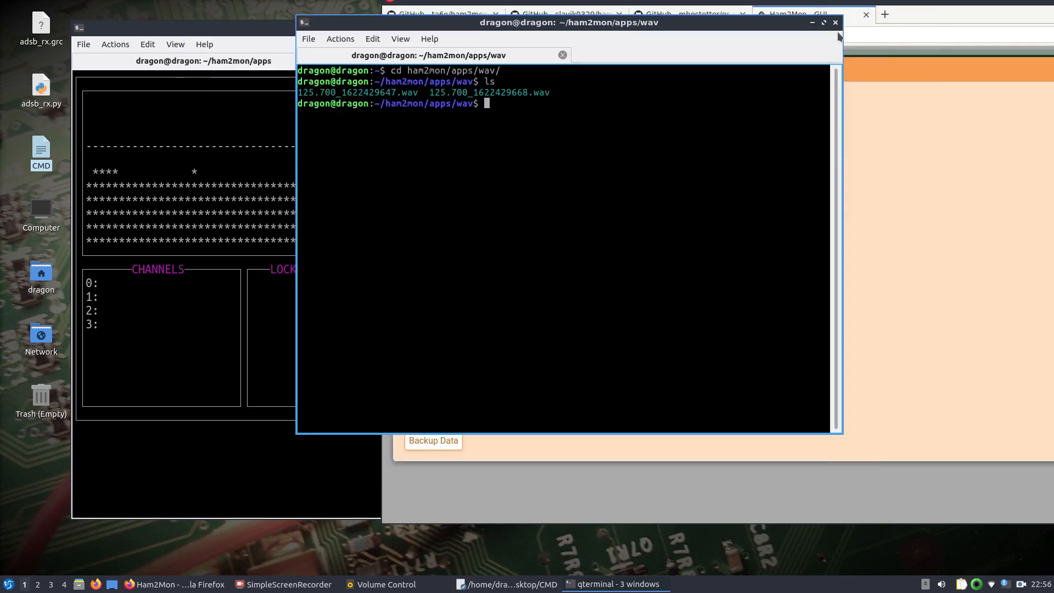
{"action": "left_click", "coordinate": [813, 23]}
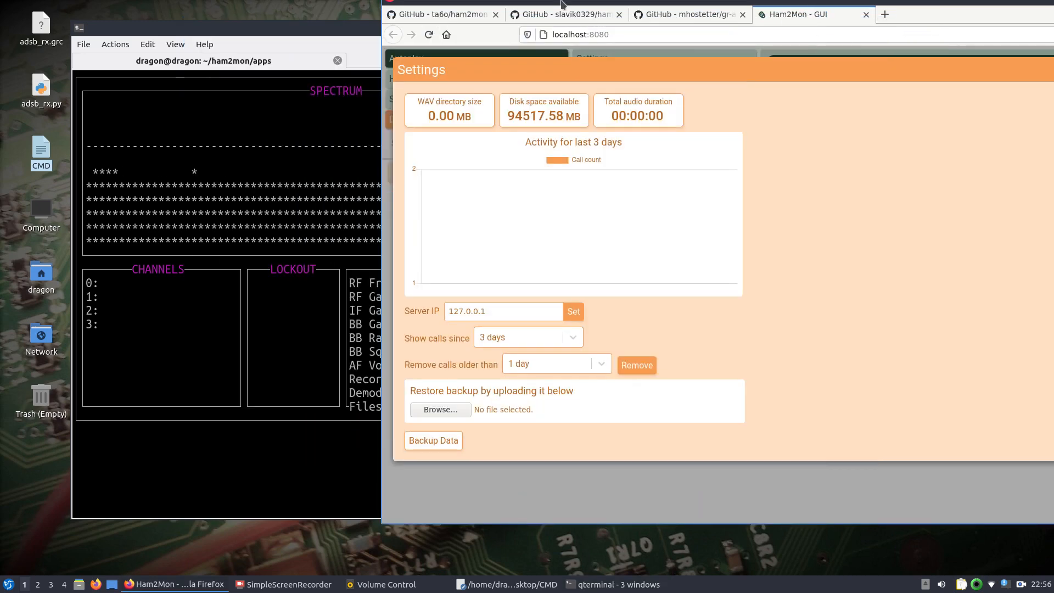
{"action": "left_click", "coordinate": [429, 34]}
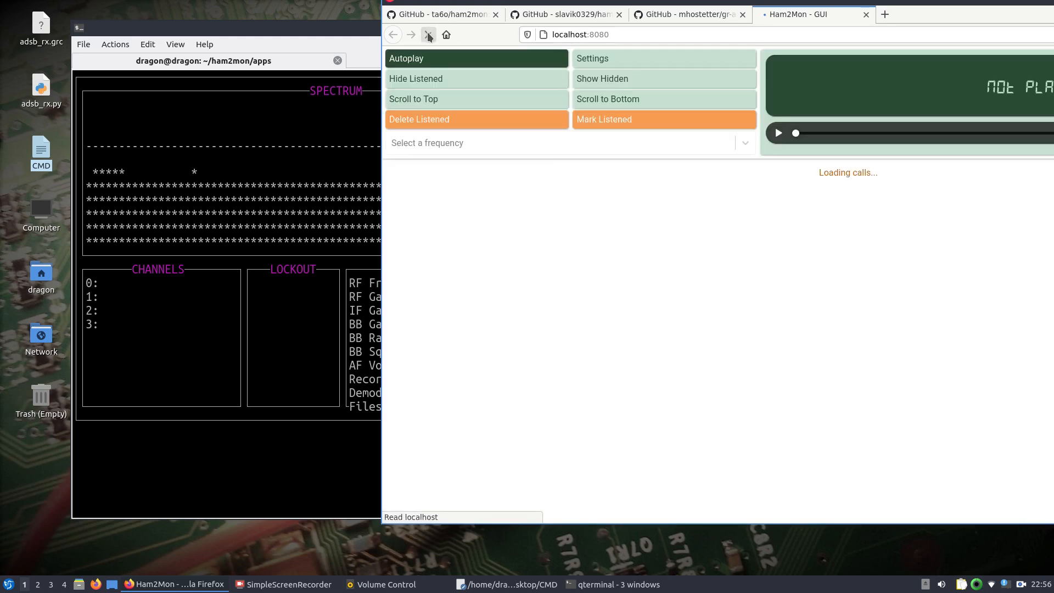
{"action": "left_click", "coordinate": [745, 145]}
{"action": "left_click", "coordinate": [745, 143]}
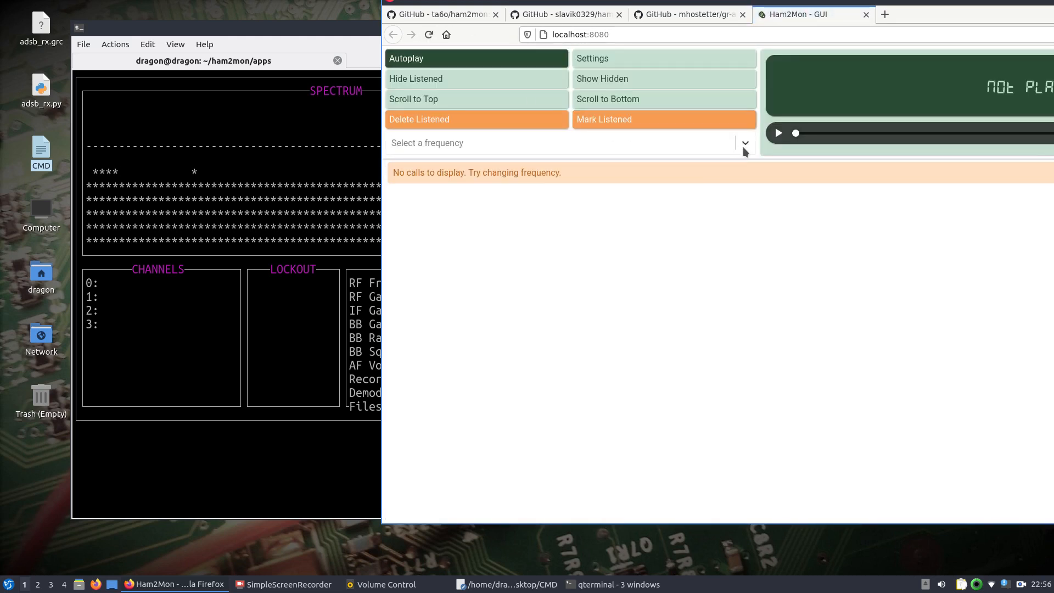
Review the Ham2Mon GUI's Settings page with the browser window moved further into view, and close the page
{"action": "left_click", "coordinate": [598, 62]}
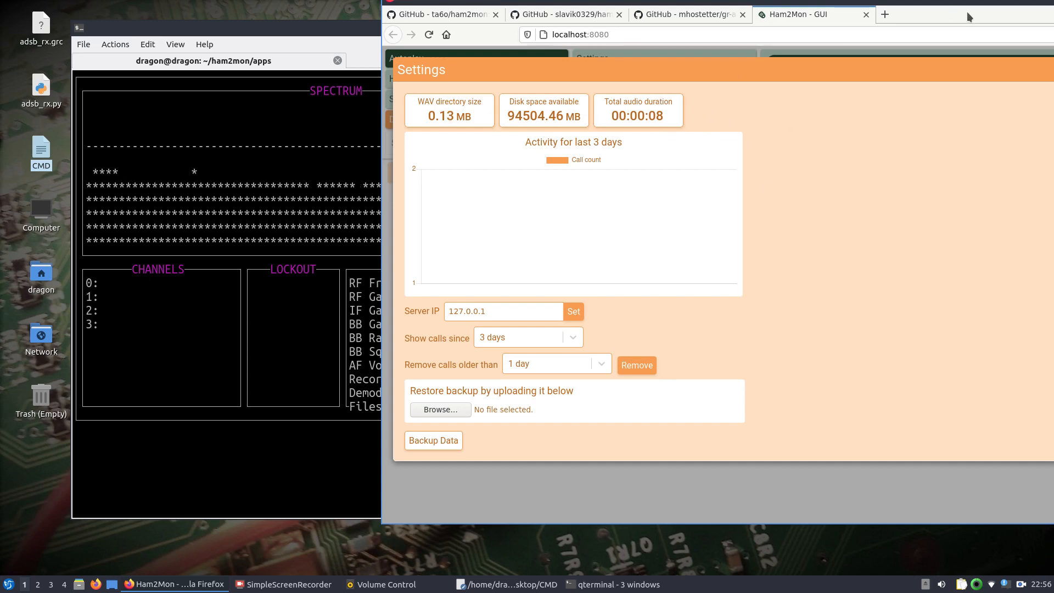
{"action": "left_click_drag", "start_coordinate": [969, 17], "coordinate": [738, 38]}
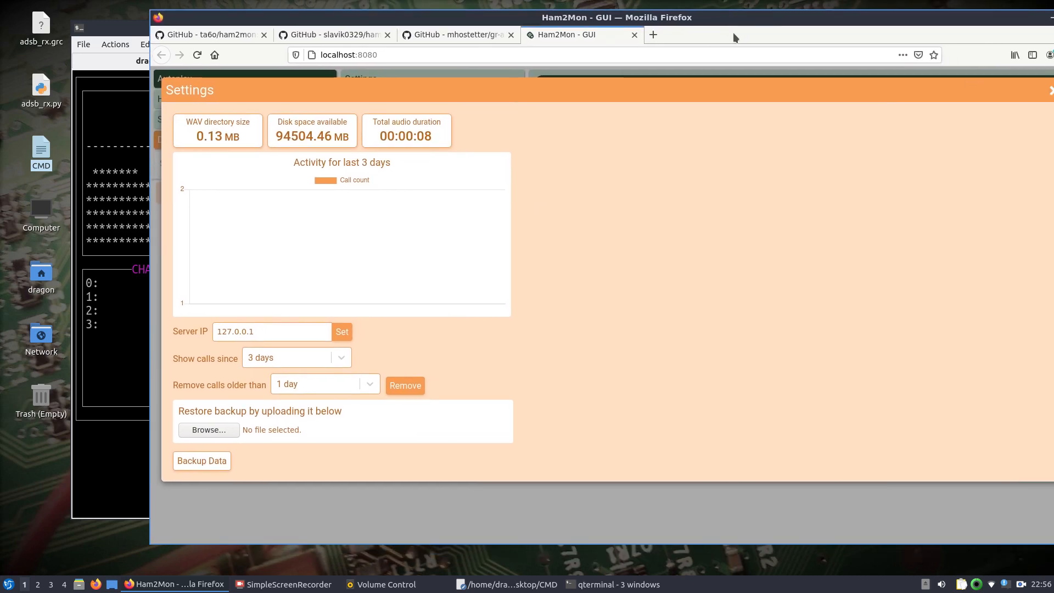
{"action": "left_click", "coordinate": [1049, 94]}
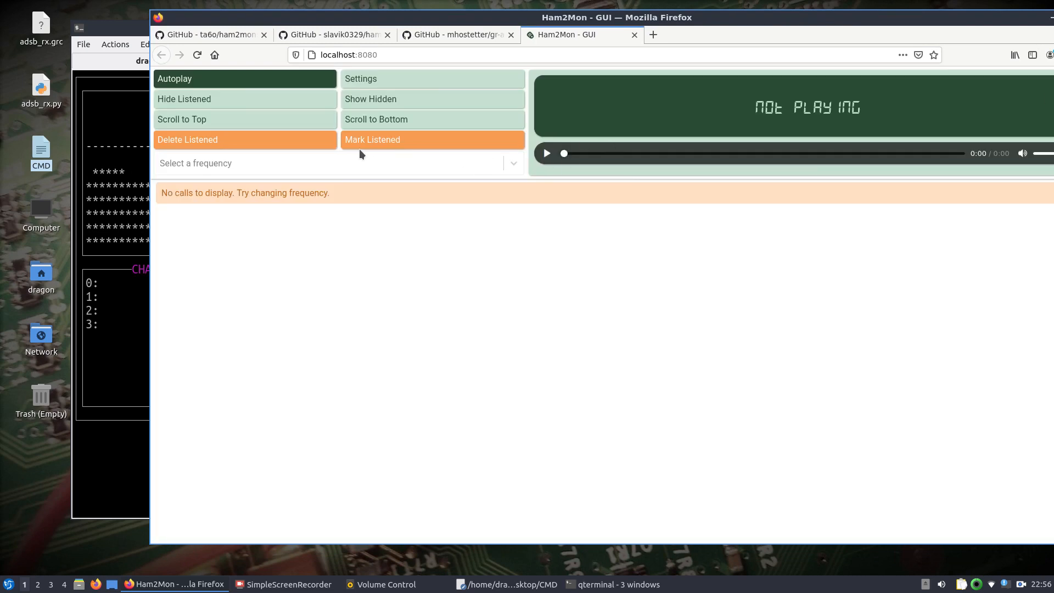
Check the frequency list and try the GUI's Show Hidden option and Autoplay toggle, leaving Autoplay on
{"action": "left_click", "coordinate": [386, 165]}
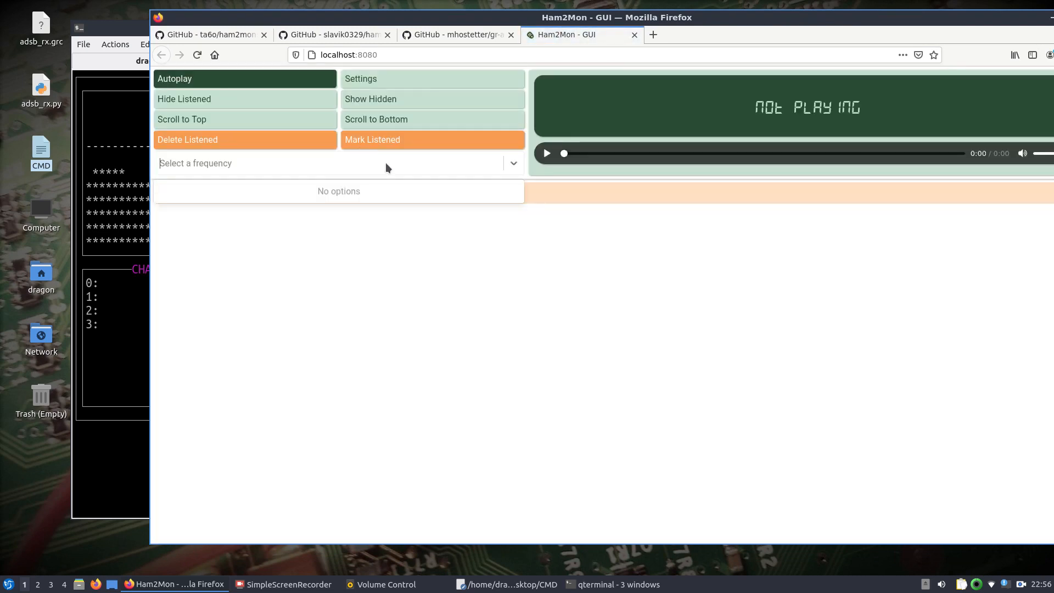
{"action": "left_click", "coordinate": [386, 163]}
{"action": "left_click", "coordinate": [374, 105]}
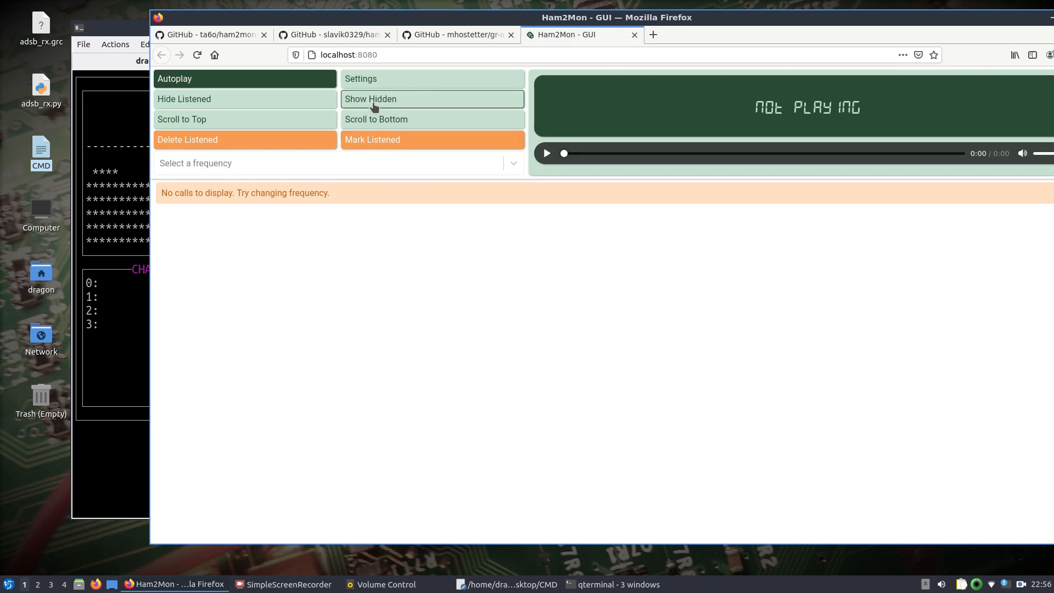
{"action": "left_click", "coordinate": [254, 80]}
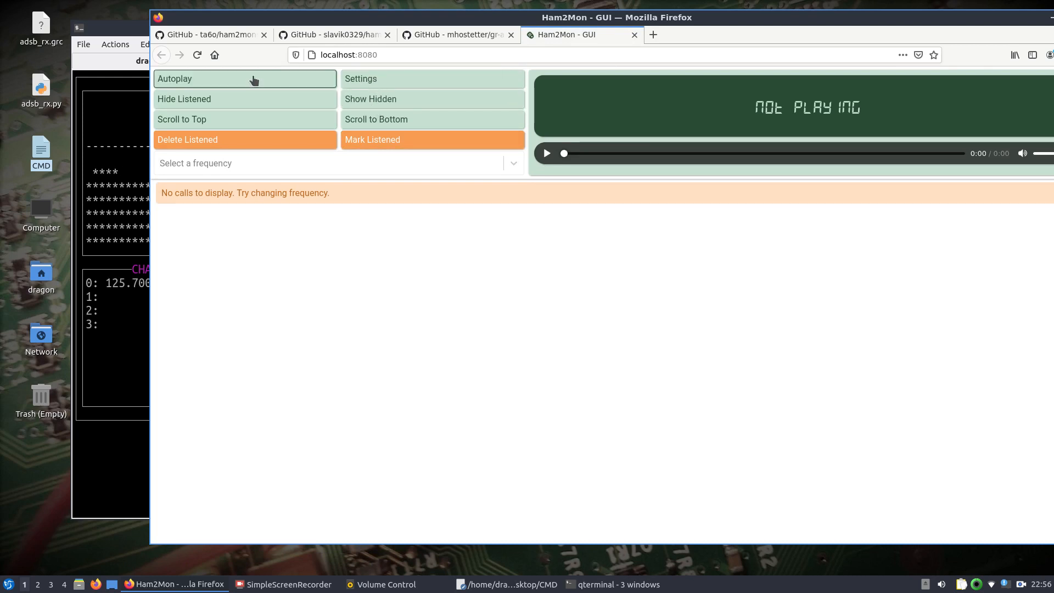
{"action": "left_click", "coordinate": [254, 80]}
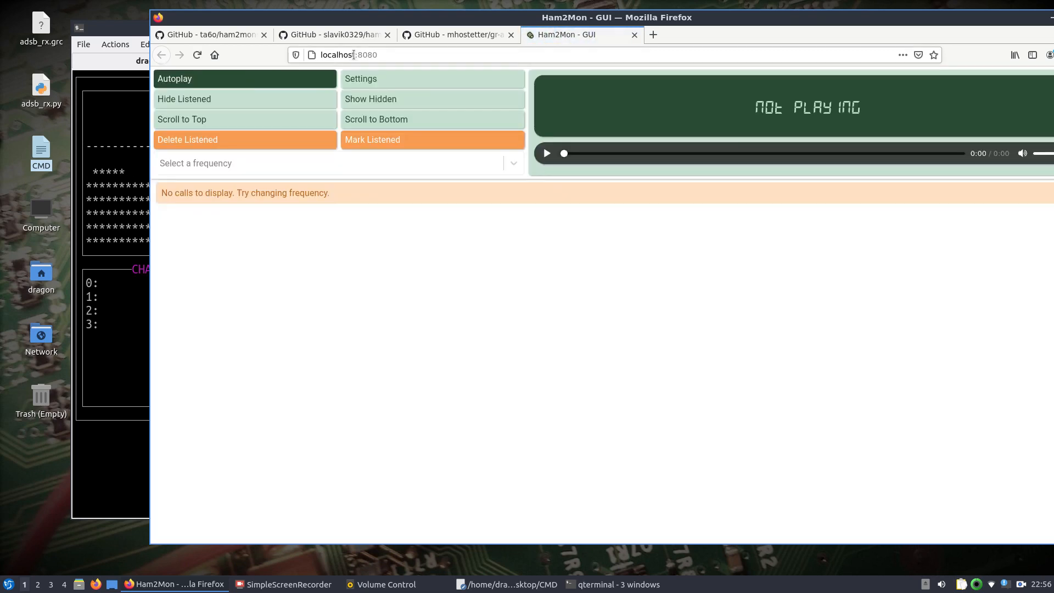
Reload the Ham2Mon GUI at localhost:8080 and check whether its frequency list offers any channels
{"action": "left_click", "coordinate": [355, 55]}
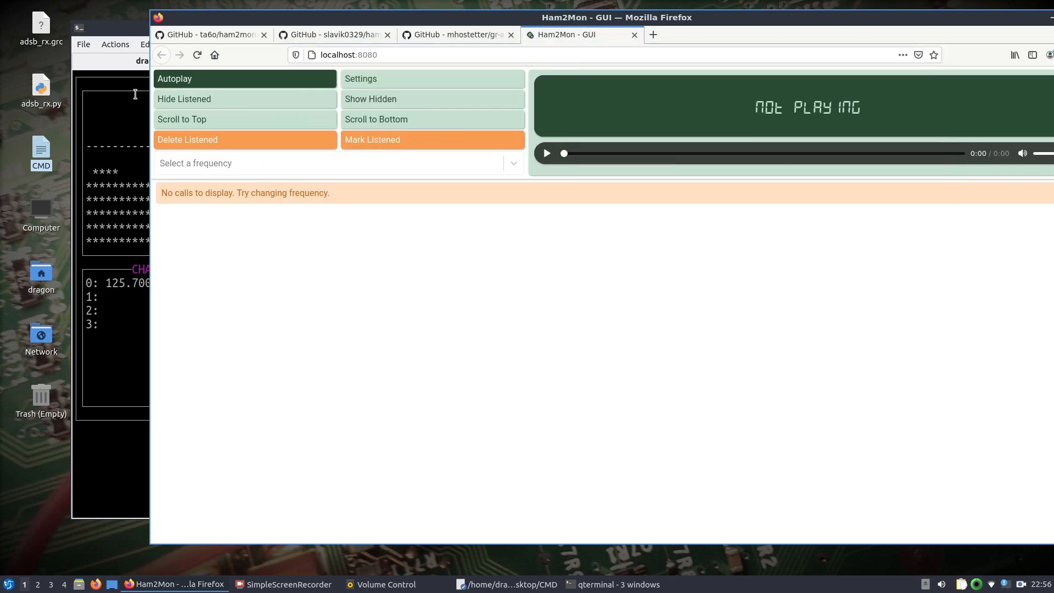
{"action": "left_click", "coordinate": [199, 58]}
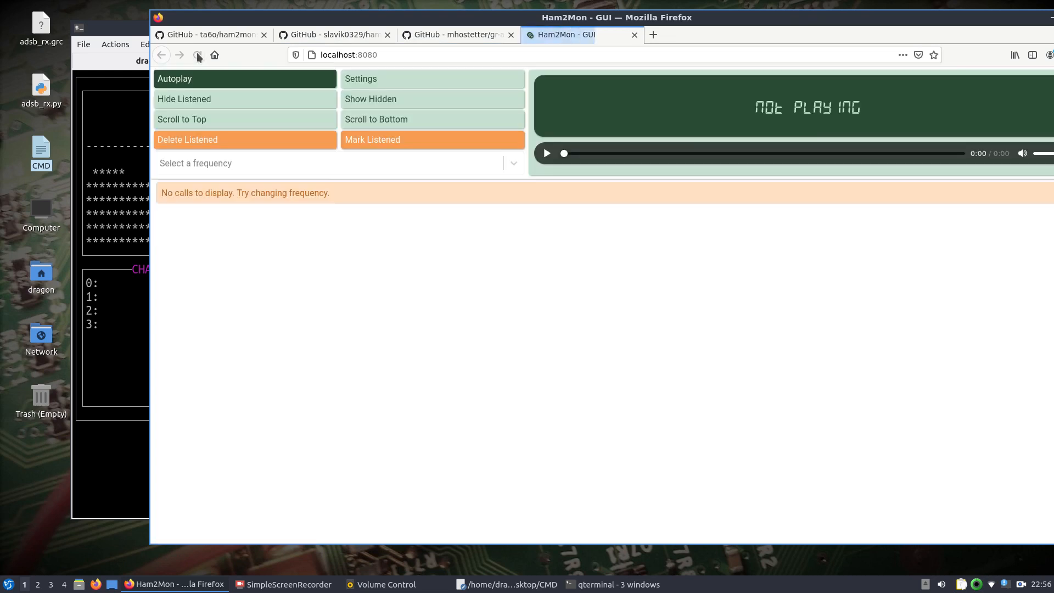
{"action": "left_click", "coordinate": [513, 165]}
{"action": "left_click", "coordinate": [513, 164]}
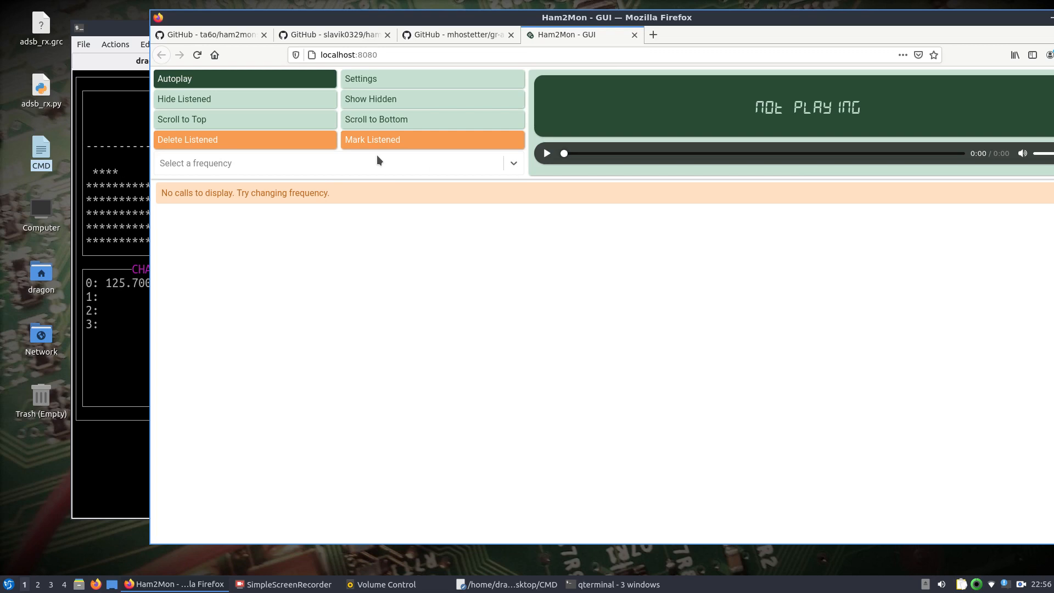
Move the browser window aside to reveal the receiver's channels and reload the GUI page repeatedly to look for calls
{"action": "left_click_drag", "start_coordinate": [357, 21], "coordinate": [431, 43]}
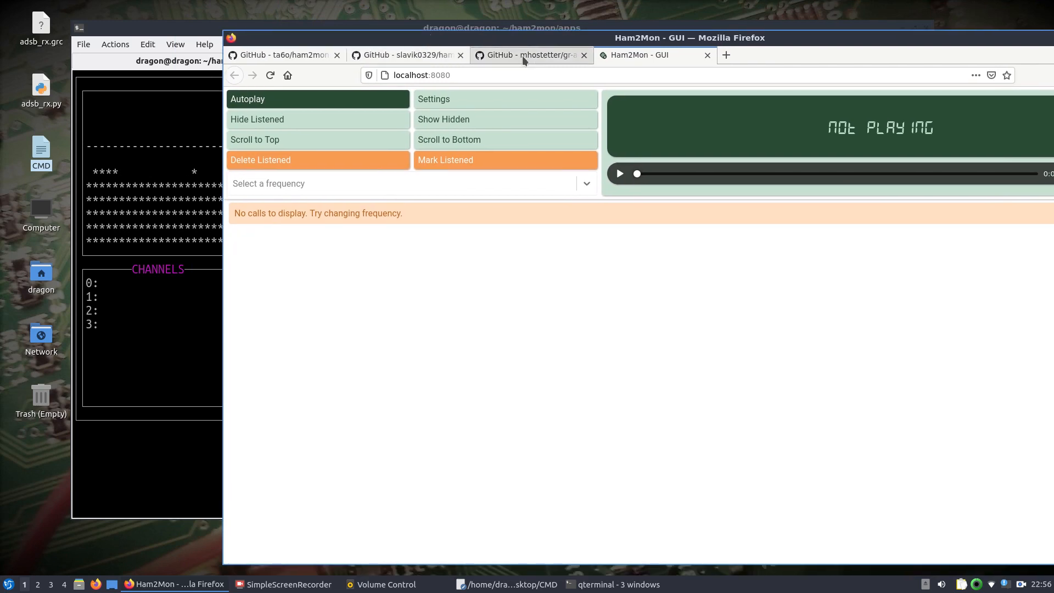
{"action": "left_click", "coordinate": [269, 76]}
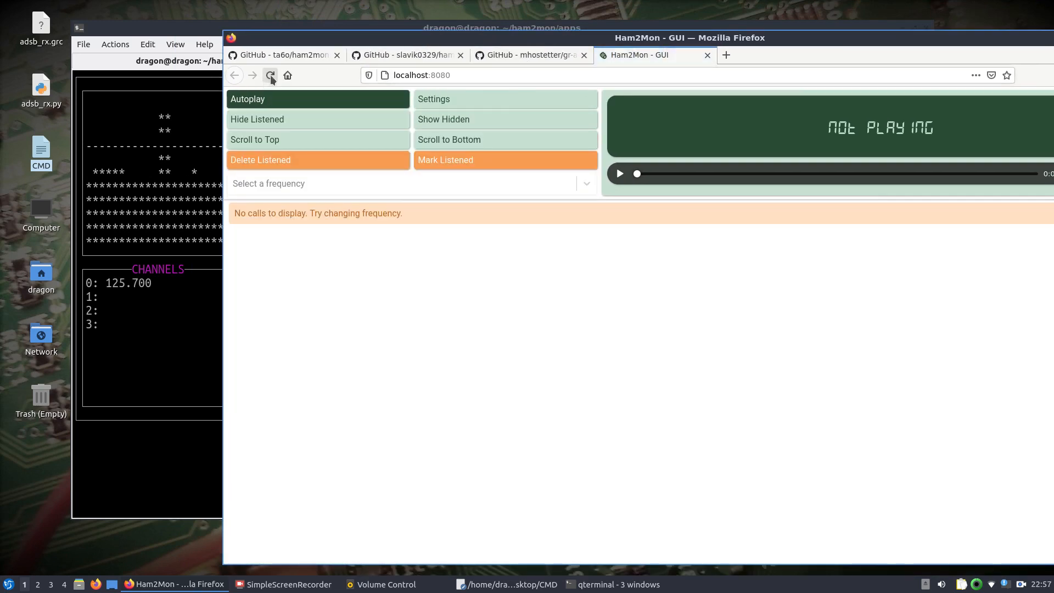
{"action": "left_click", "coordinate": [270, 76]}
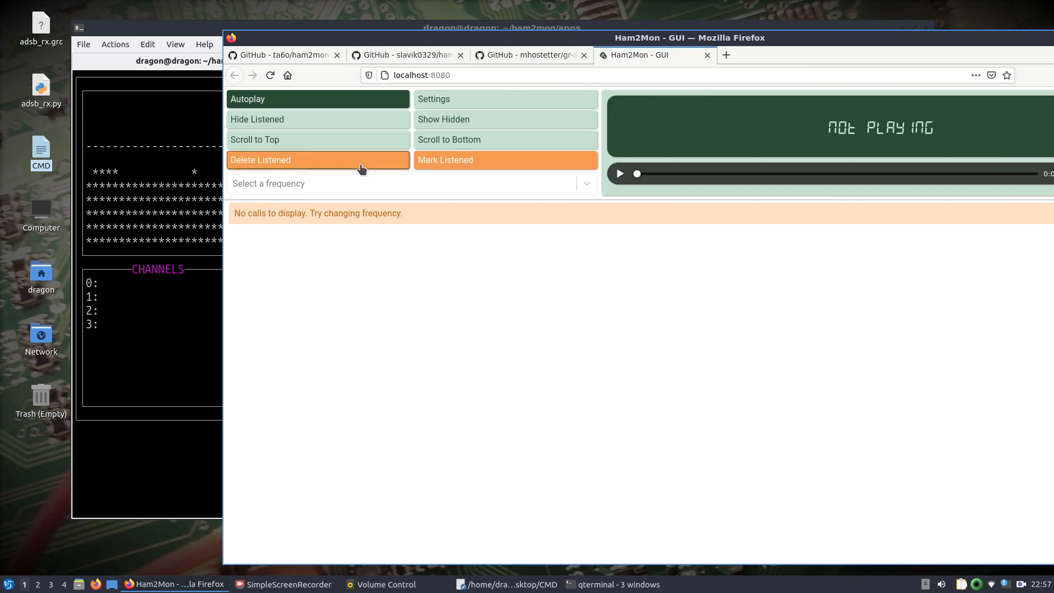
{"action": "left_click", "coordinate": [269, 76]}
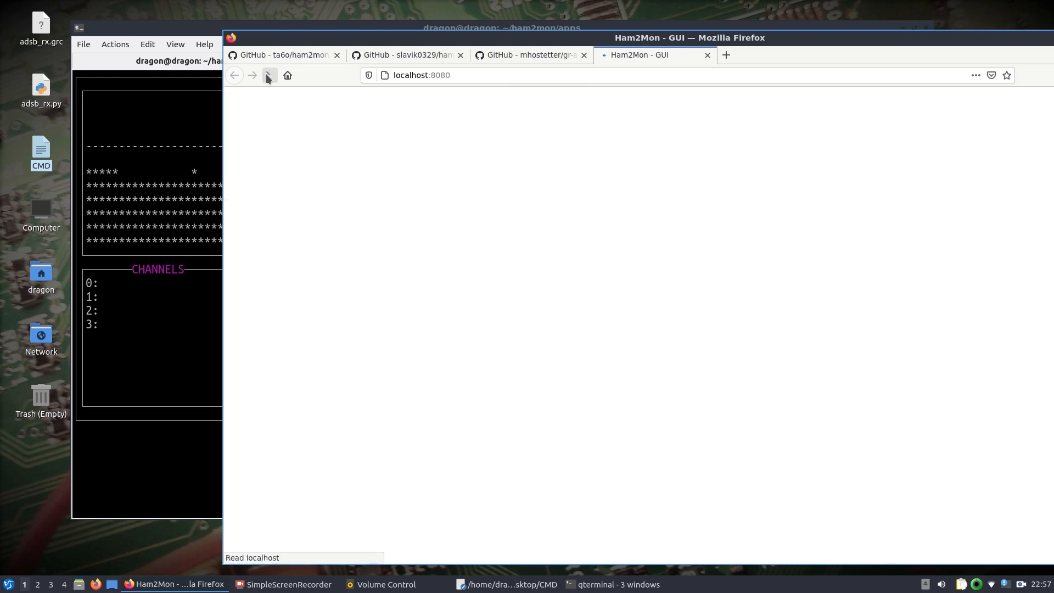
{"action": "left_click", "coordinate": [269, 77]}
{"action": "left_click", "coordinate": [268, 78]}
Check the GUI's Settings statistics, reload the page and search the frequency list for 128
{"action": "left_click", "coordinate": [461, 101]}
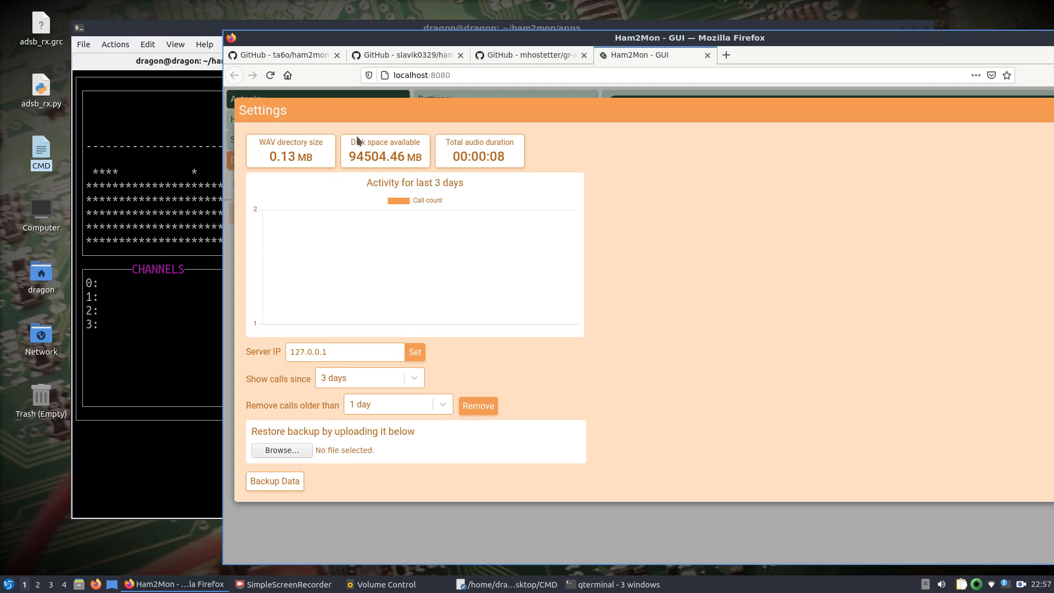
{"action": "left_click", "coordinate": [270, 78]}
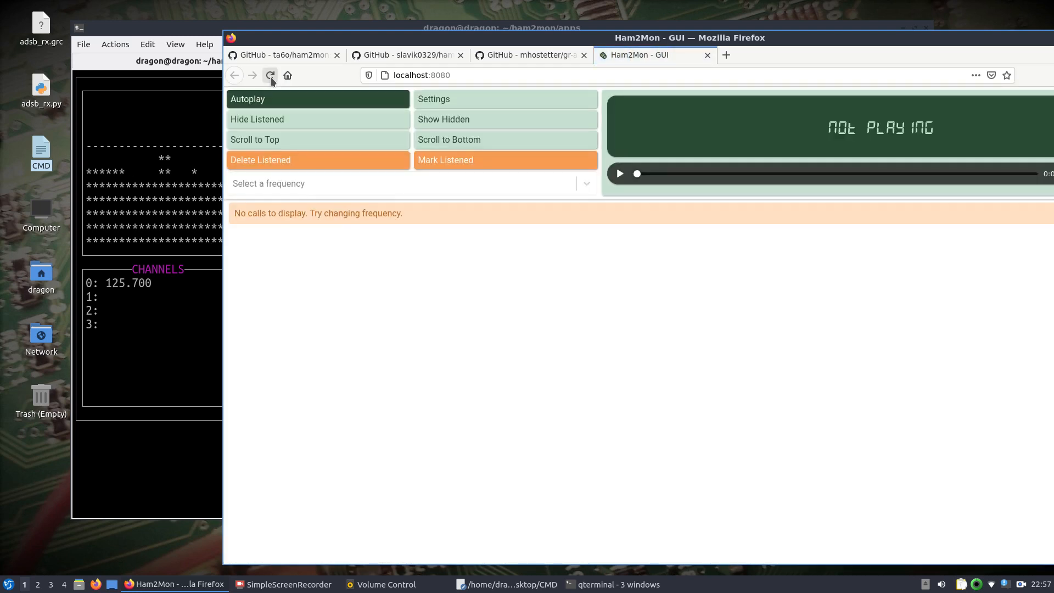
{"action": "left_click", "coordinate": [331, 181]}
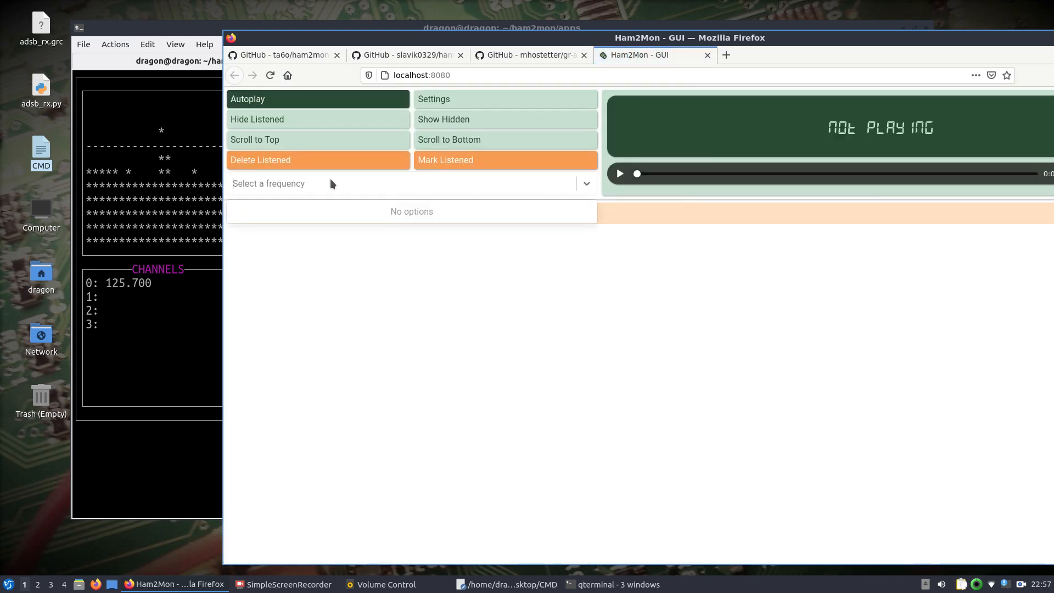
{"action": "type", "text": "128"}
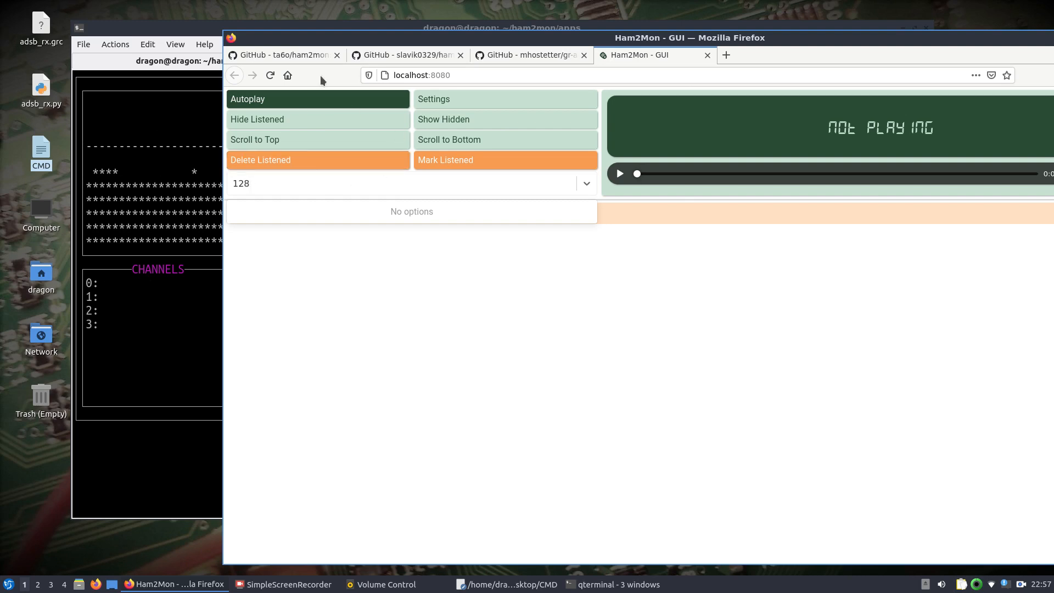
Close the Ham2Mon GUI page and review the setup instructions and screenshots in the slavik0329/ham2mon-gui README on GitHub
{"action": "left_click", "coordinate": [708, 55]}
{"action": "left_click_drag", "start_coordinate": [721, 36], "coordinate": [602, 32]}
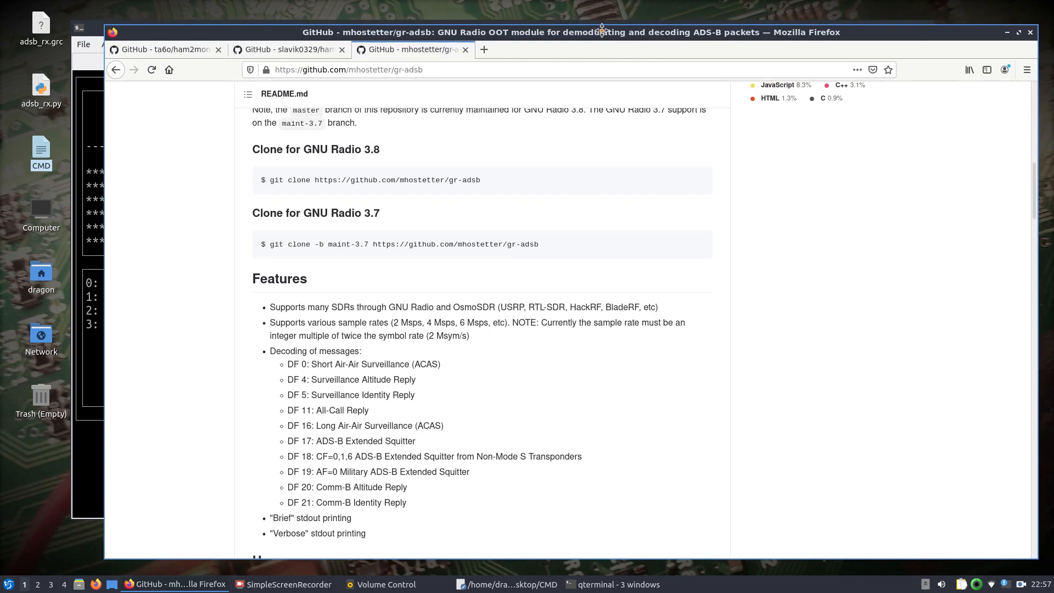
{"action": "left_click", "coordinate": [305, 51]}
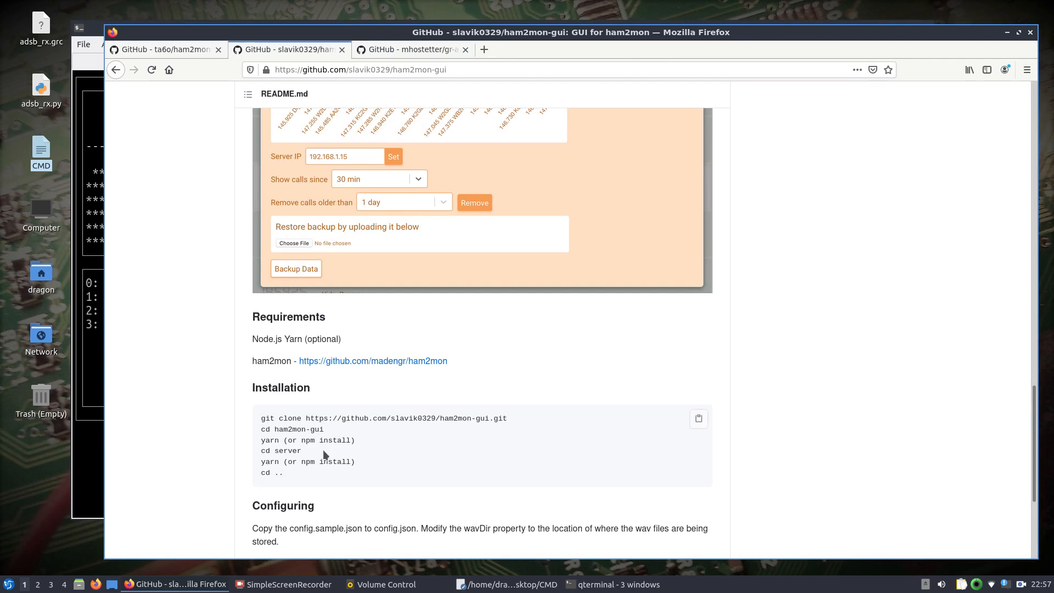
{"action": "scroll", "coordinate": [146, 486], "scroll_direction": "down", "scroll_amount": 1}
{"action": "scroll", "coordinate": [146, 485], "scroll_direction": "down", "scroll_amount": 4}
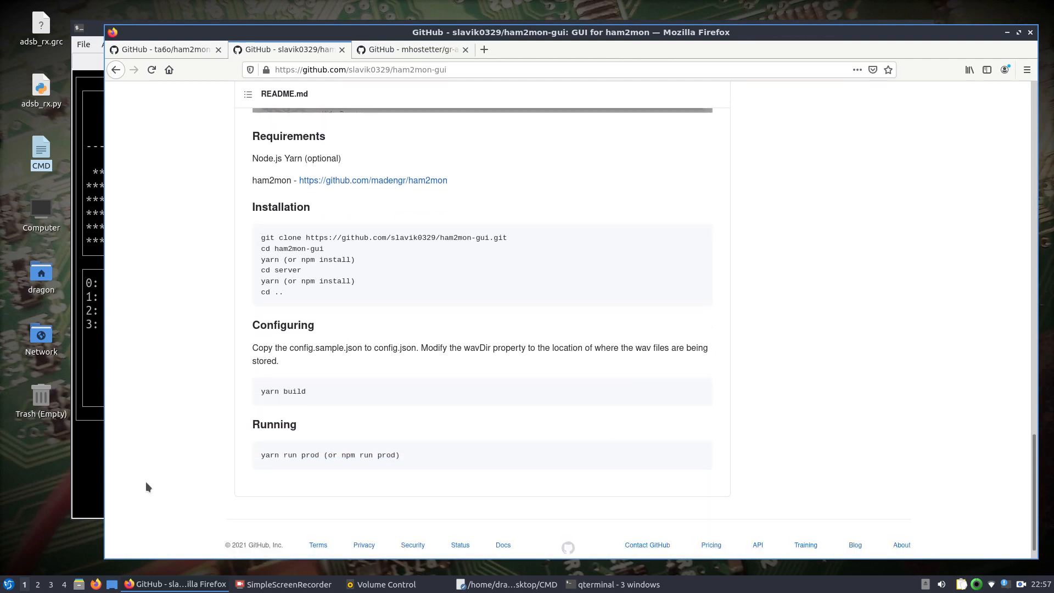
{"action": "scroll", "coordinate": [146, 482], "scroll_direction": "up", "scroll_amount": 10}
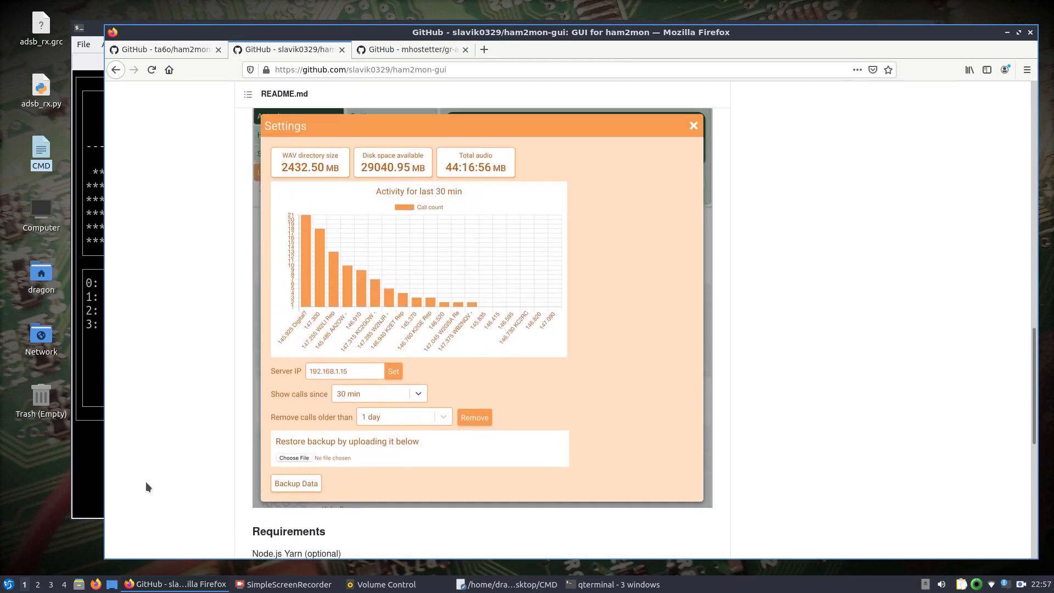
{"action": "scroll", "coordinate": [149, 417], "scroll_direction": "down", "scroll_amount": 2}
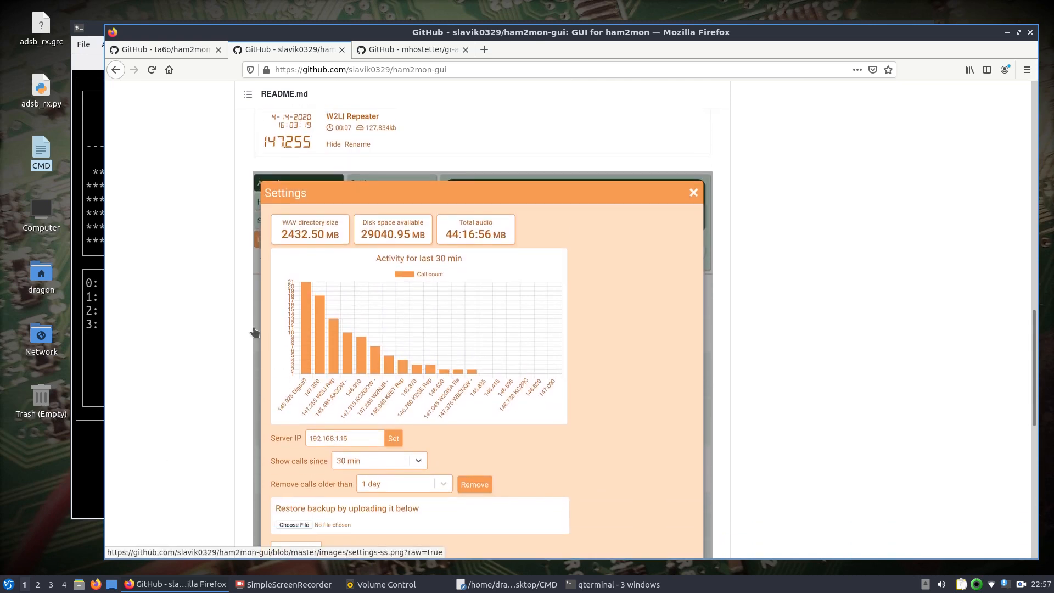
{"action": "scroll", "coordinate": [254, 332], "scroll_direction": "up", "scroll_amount": 15}
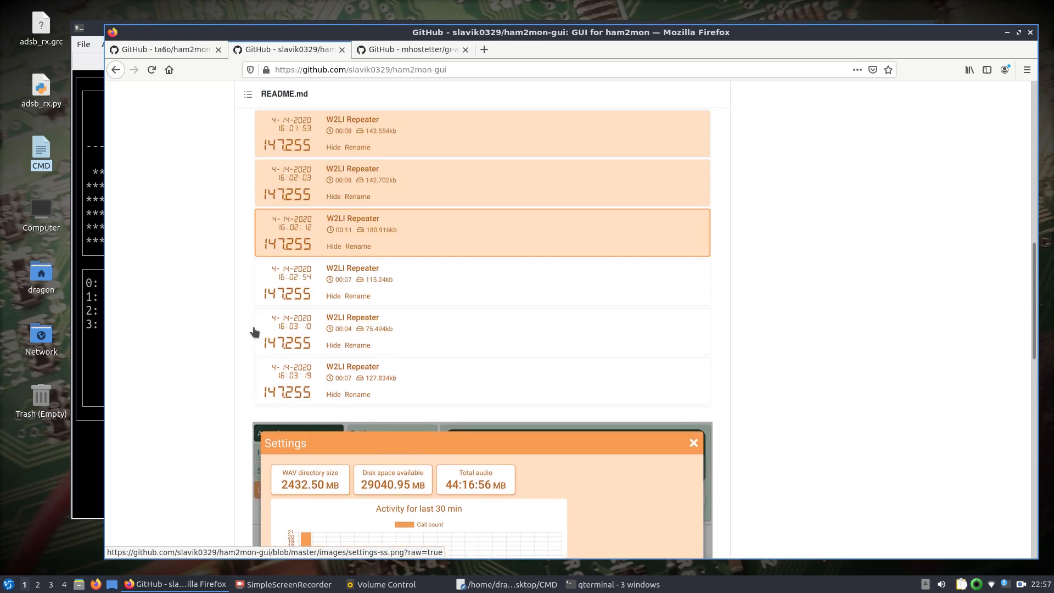
{"action": "scroll", "coordinate": [254, 331], "scroll_direction": "up", "scroll_amount": 1}
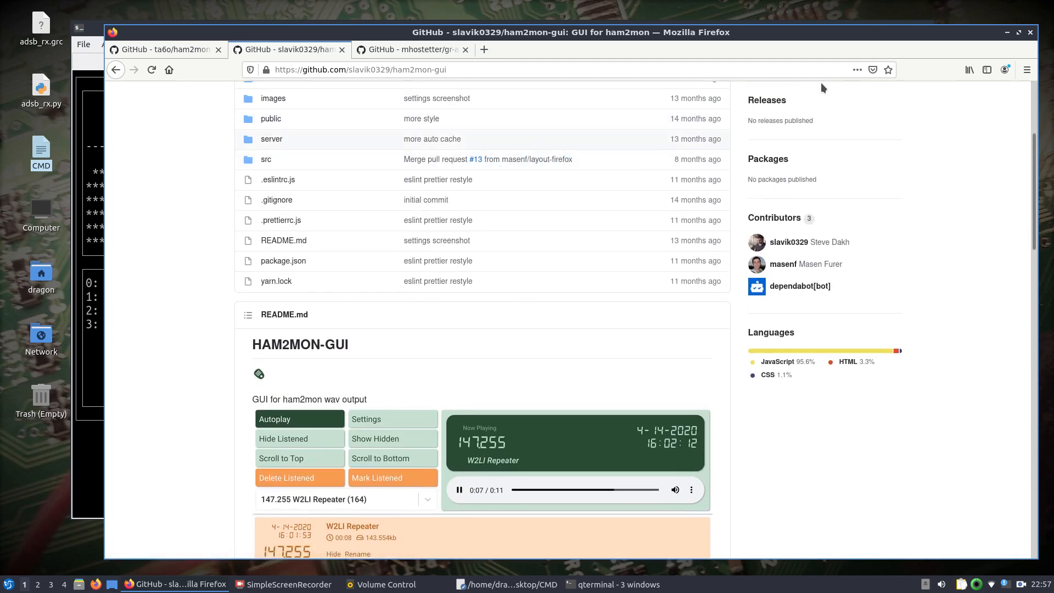
Switch to the mhostetter/gr-adsb GitHub page and view the repository's file list and description
{"action": "left_click", "coordinate": [406, 52]}
{"action": "left_click_drag", "start_coordinate": [430, 37], "coordinate": [480, 31]}
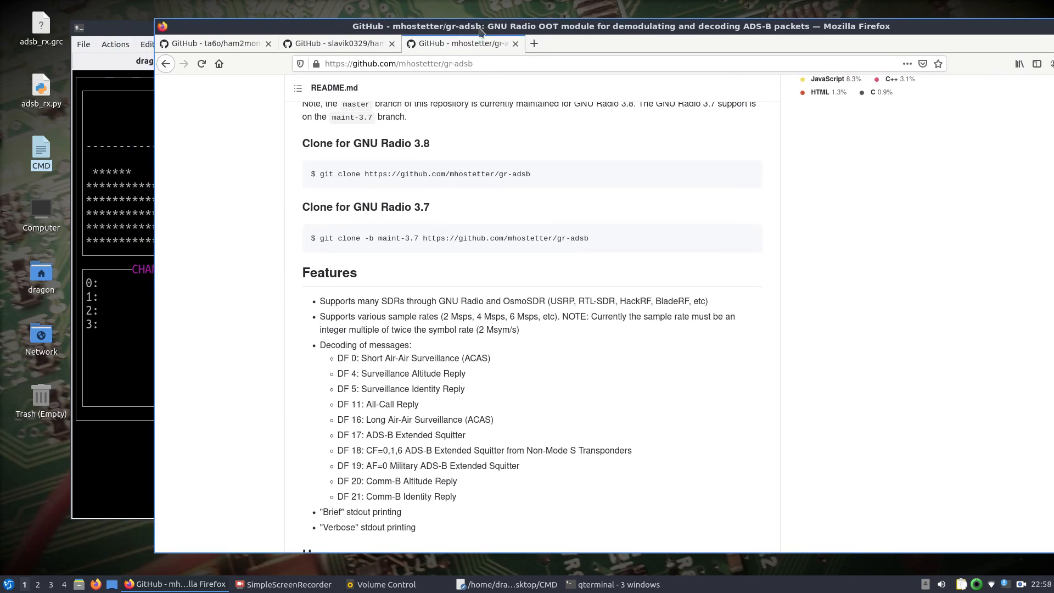
{"action": "scroll", "coordinate": [346, 148], "scroll_direction": "up", "scroll_amount": 8}
{"action": "scroll", "coordinate": [346, 147], "scroll_direction": "up", "scroll_amount": 3}
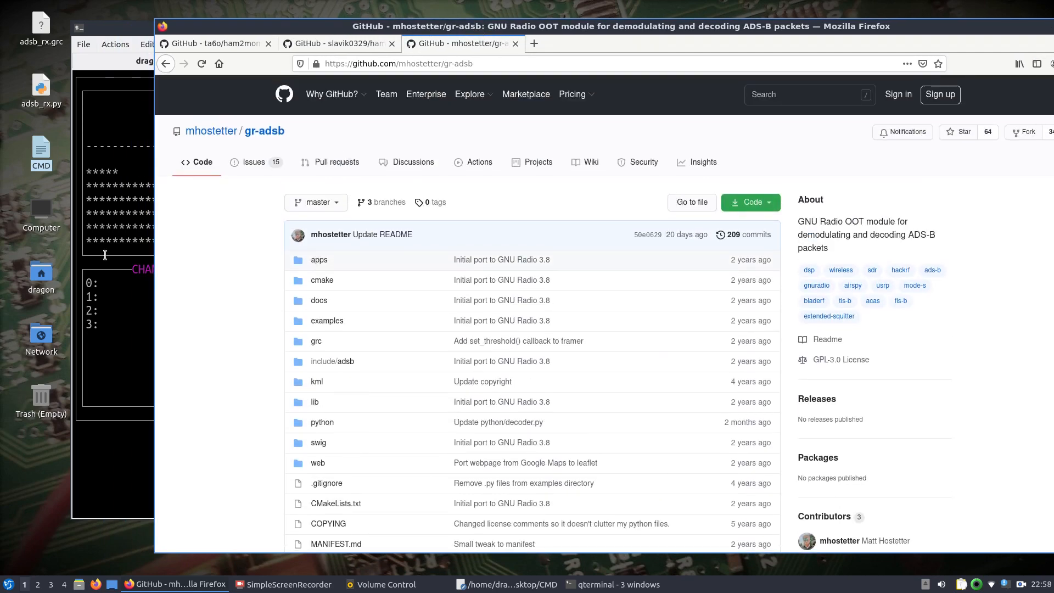
Stop the running ham2mon receiver in the terminal and change to the /usr/src/gr-adsb folder
{"action": "left_click", "coordinate": [104, 254]}
{"action": "key", "text": "ctrl+c"}
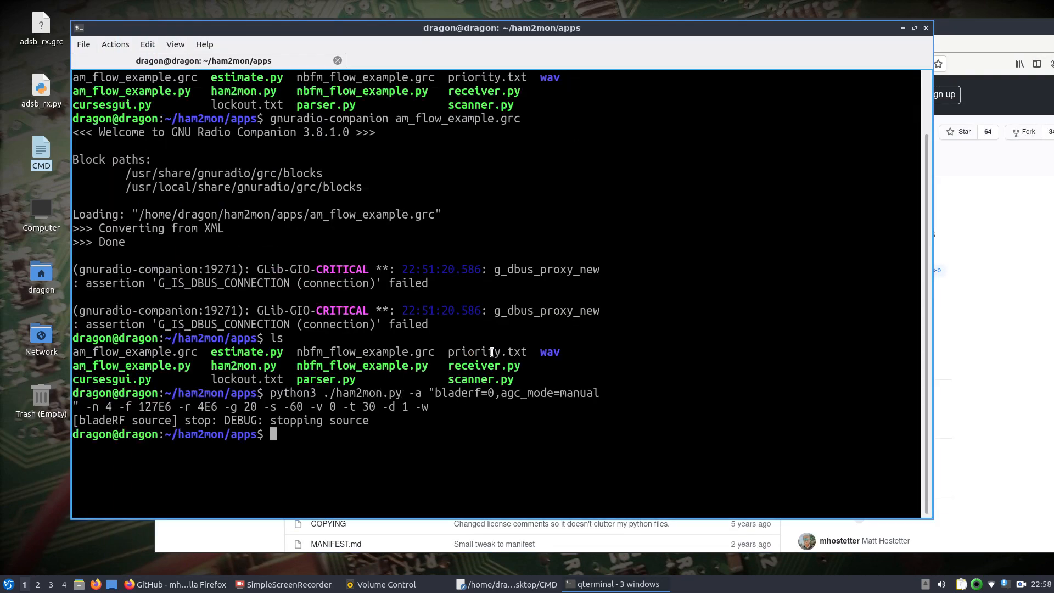
{"action": "type", "text": "cd /usr/src/gr-ad"}
{"action": "key", "text": "Tab"}
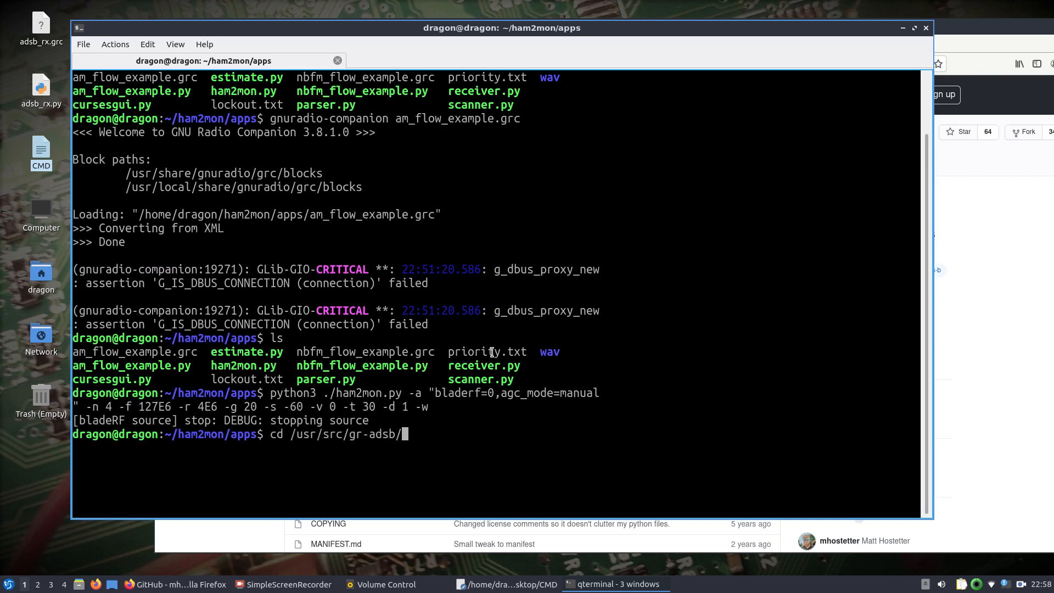
{"action": "key", "text": "Return"}
List the gr-adsb folder, then change into its web subfolder and list the files there
{"action": "type", "text": "ls"}
{"action": "key", "text": "Return"}
{"action": "type", "text": "cd "}
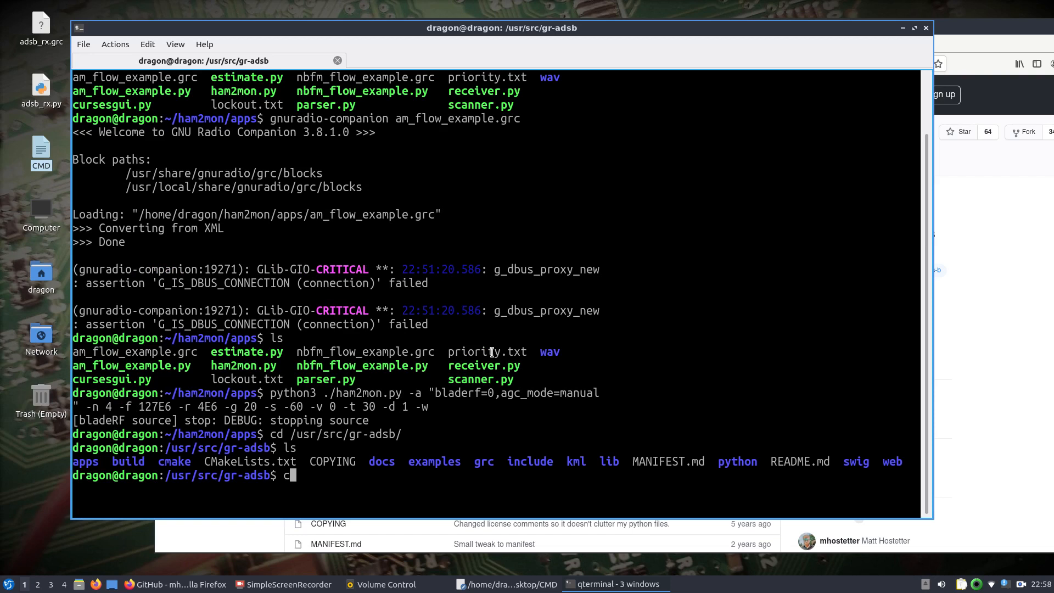
{"action": "type", "text": "we"}
{"action": "key", "text": "Tab"}
{"action": "key", "text": "Return"}
{"action": "type", "text": "ls"}
{"action": "key", "text": "Return"}
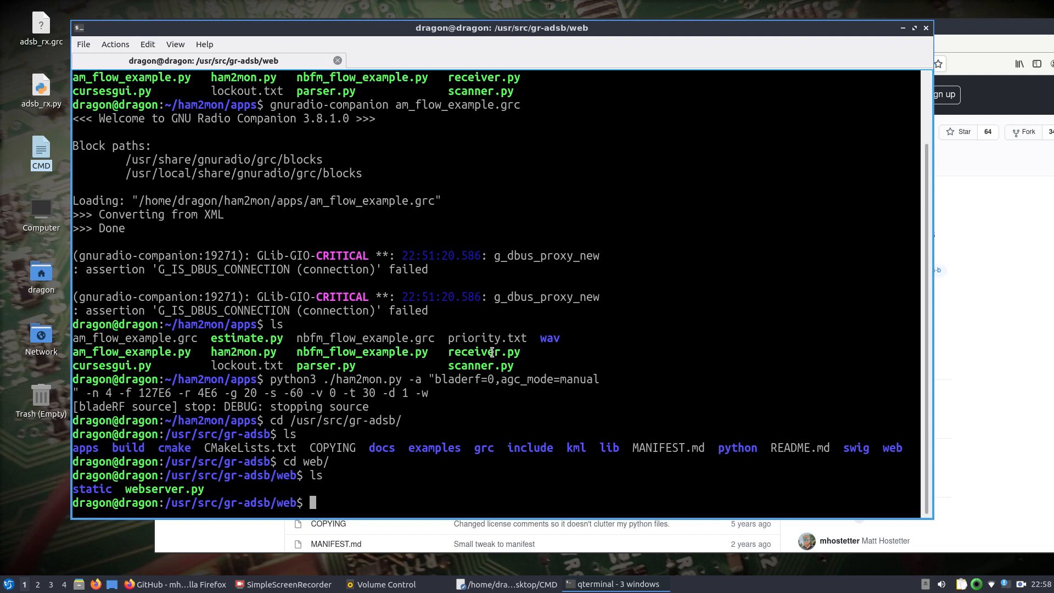
Install zope.proxy, zope.security and zope.location with sudo pip3, entering the account password
{"action": "type", "text": "sudo pip3 install zo"}
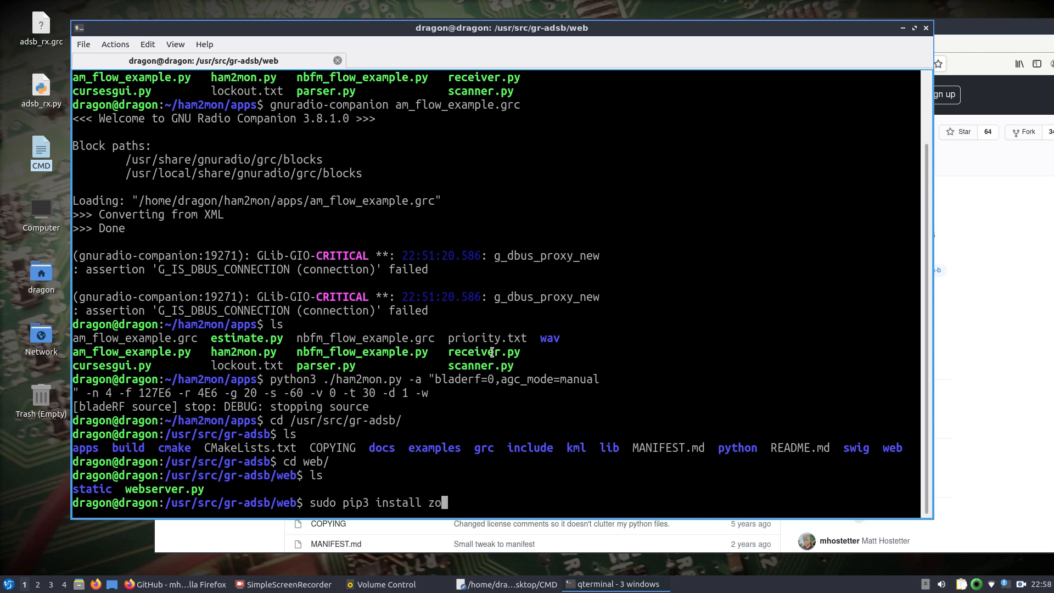
{"action": "type", "text": "pe.proxy zope"}
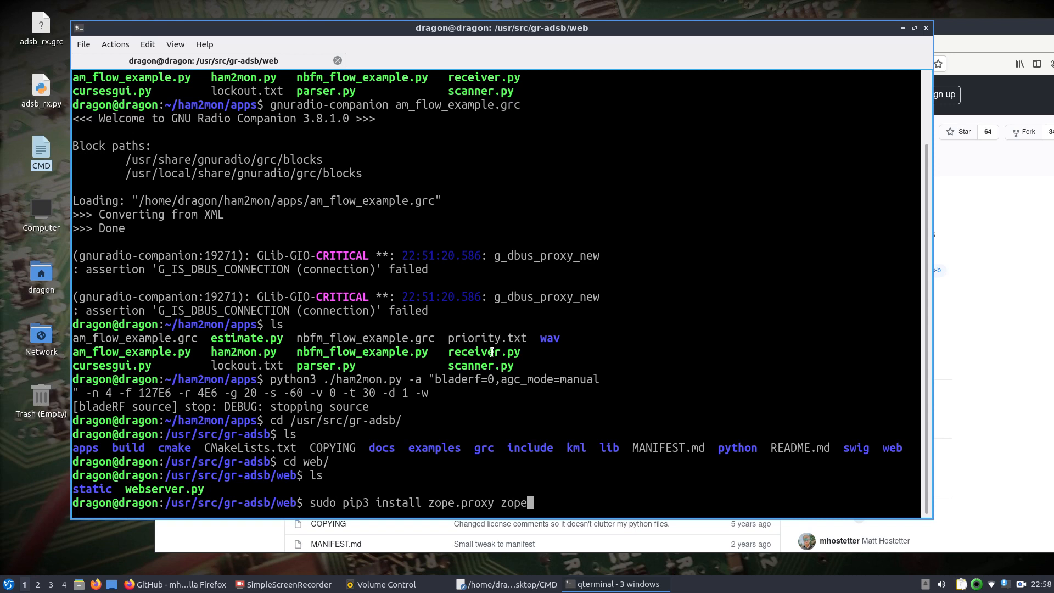
{"action": "type", "text": ".security zope."}
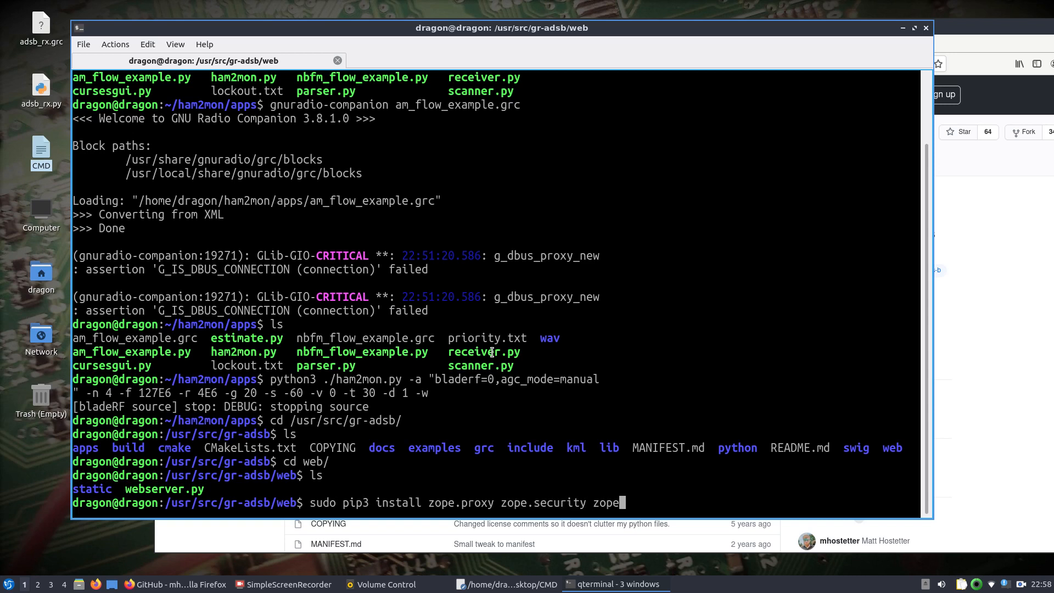
{"action": "type", "text": "location"}
{"action": "key", "text": "Return"}
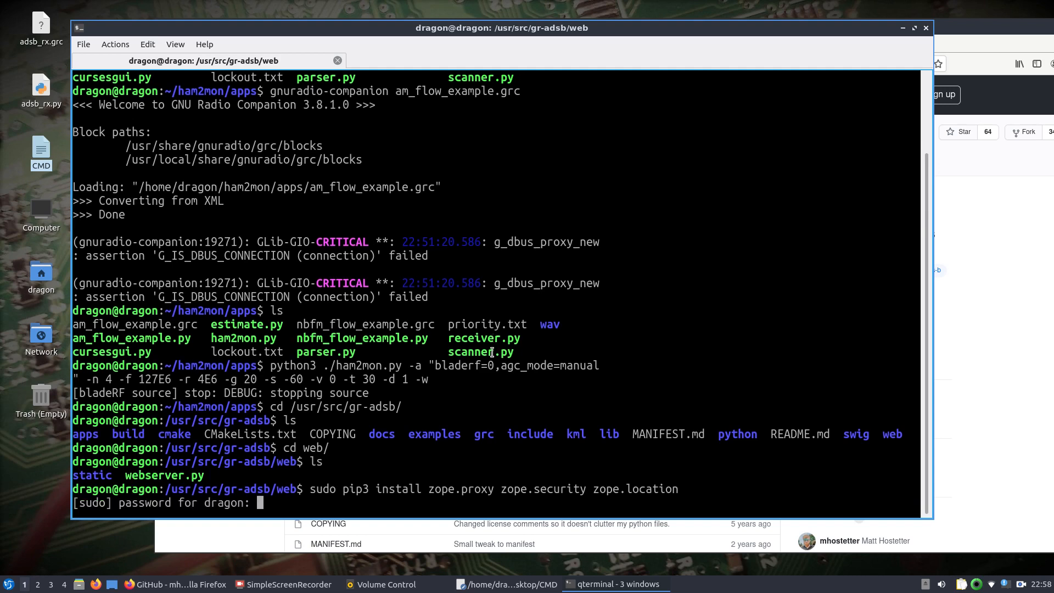
{"action": "key", "text": "Return"}
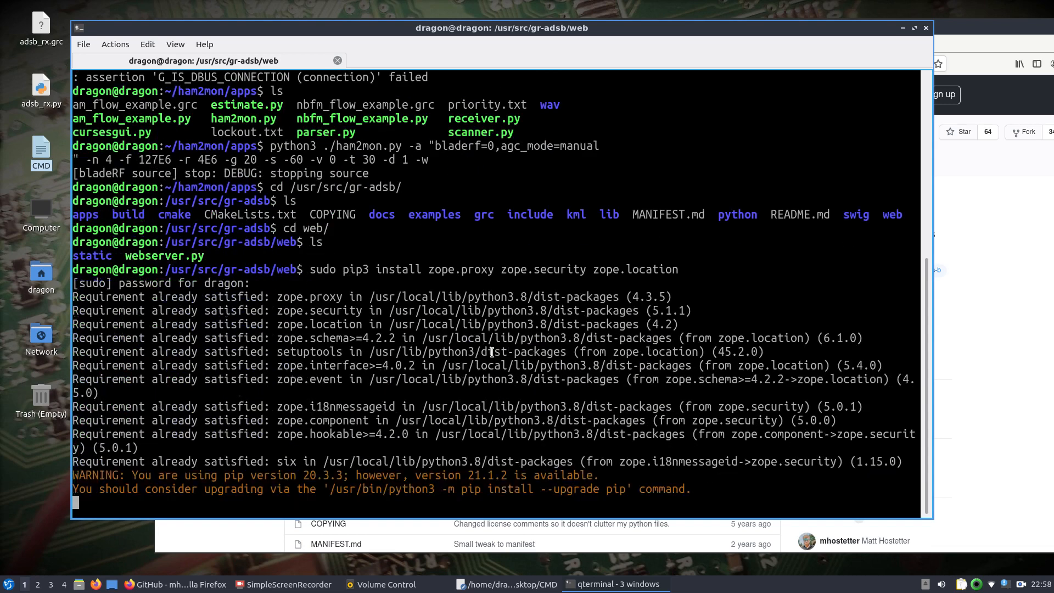
List the web folder's files and start the gr-adsb web server by running webserver.py with python3
{"action": "type", "text": "ls"}
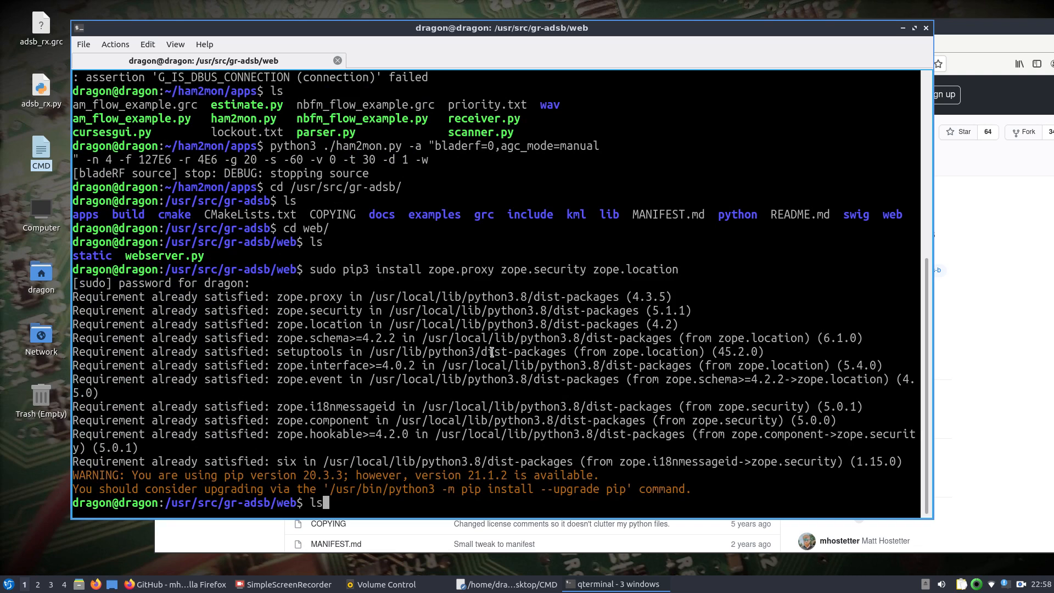
{"action": "key", "text": "Return"}
{"action": "type", "text": "python3 webserver.py"}
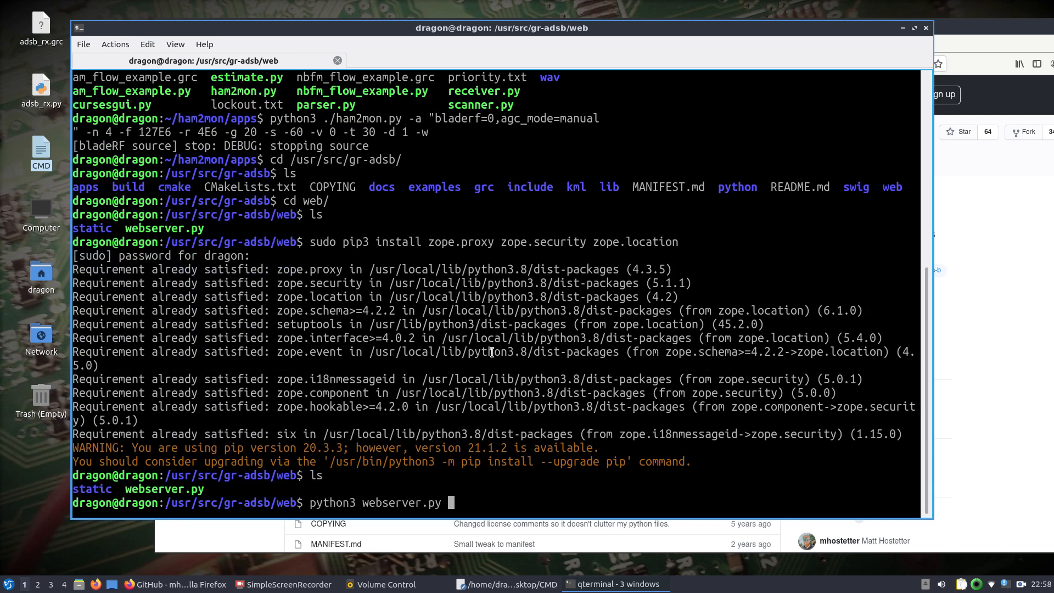
{"action": "key", "text": "Return"}
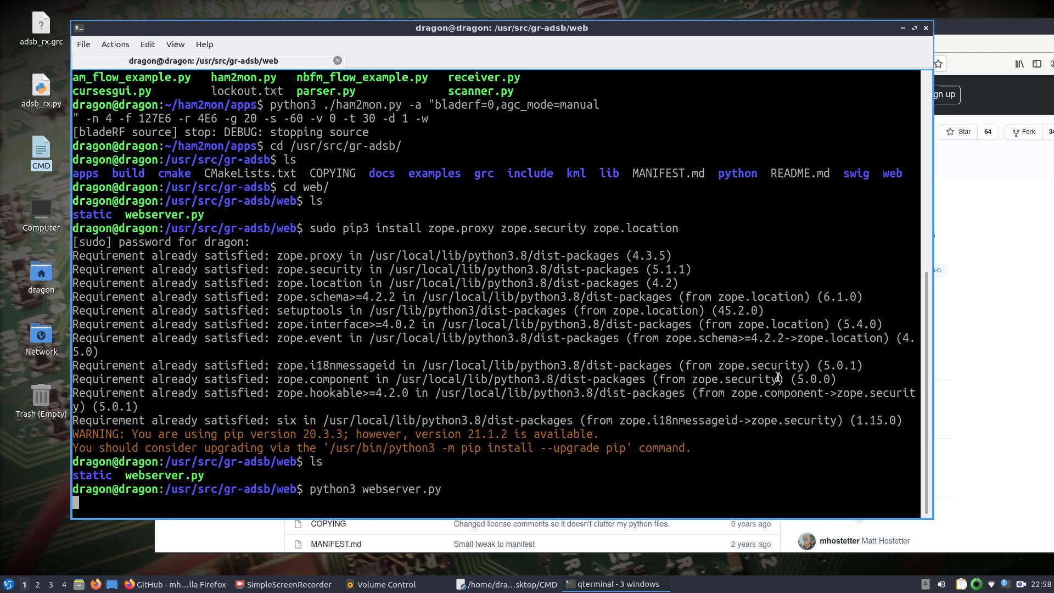
Open localhost:5000 in a new Firefox tab, deny location access, and move the browser window aside to uncover the terminal
{"action": "left_click", "coordinate": [969, 339]}
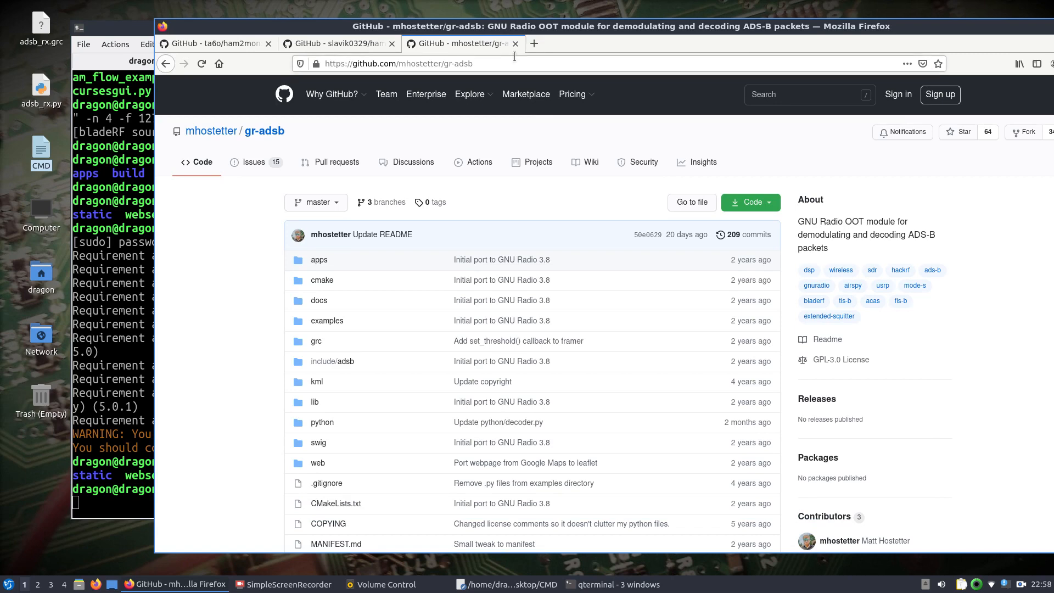
{"action": "left_click", "coordinate": [535, 44]}
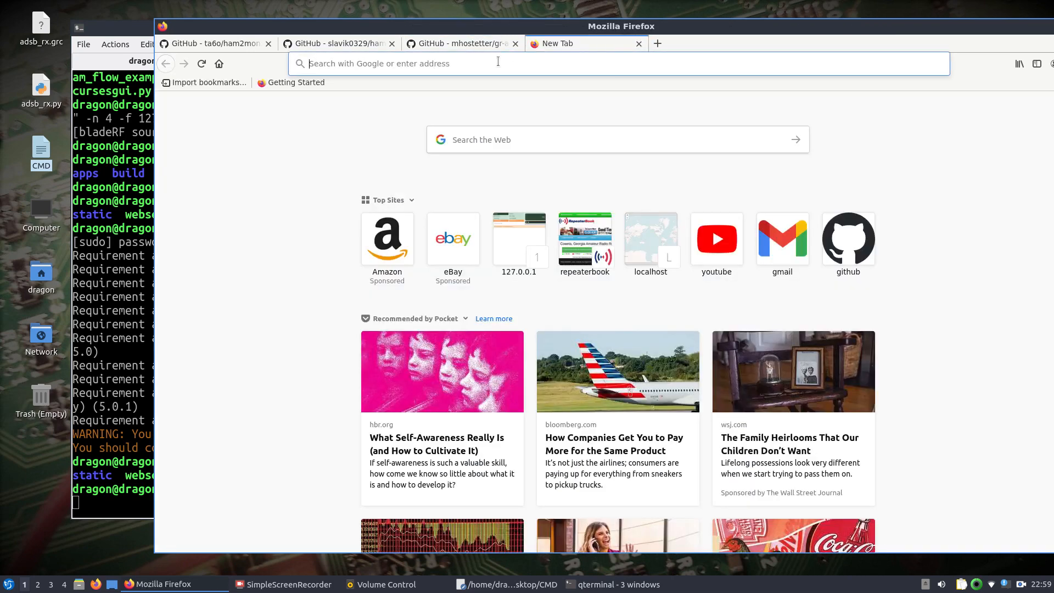
{"action": "left_click", "coordinate": [498, 62]}
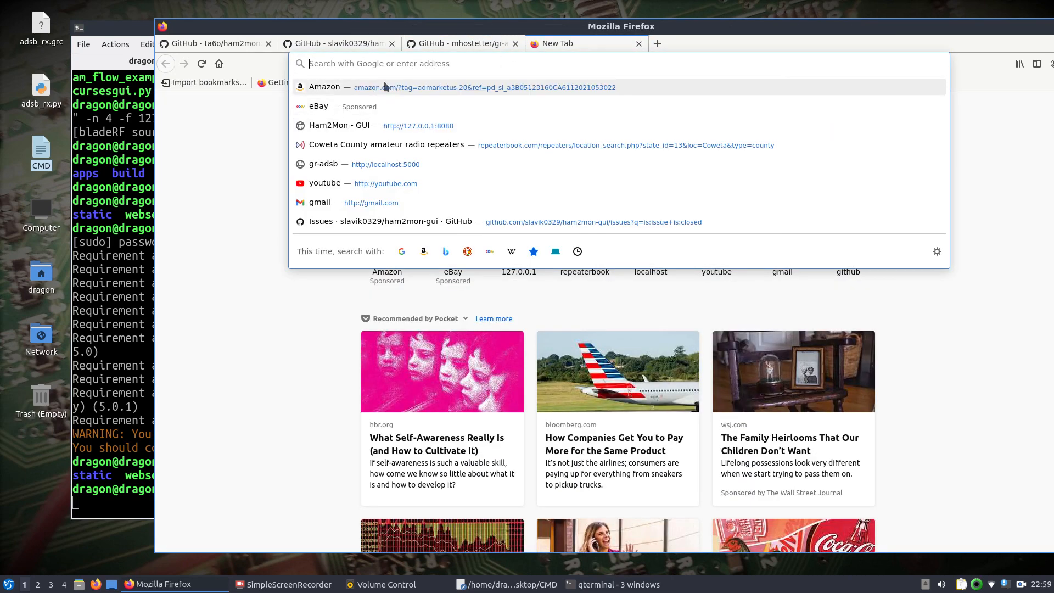
{"action": "type", "text": "localhost"}
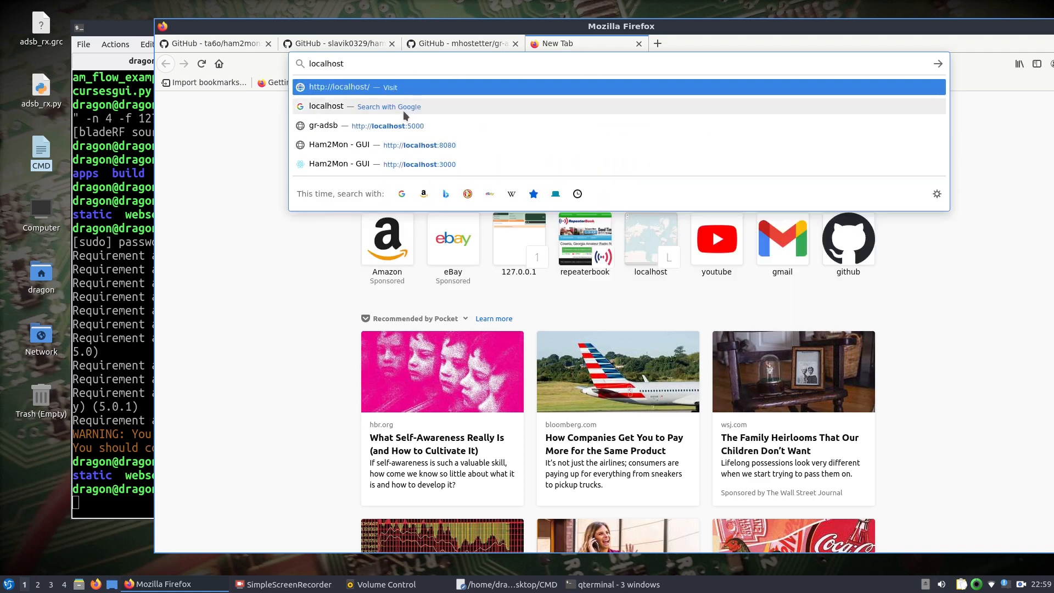
{"action": "left_click", "coordinate": [406, 128]}
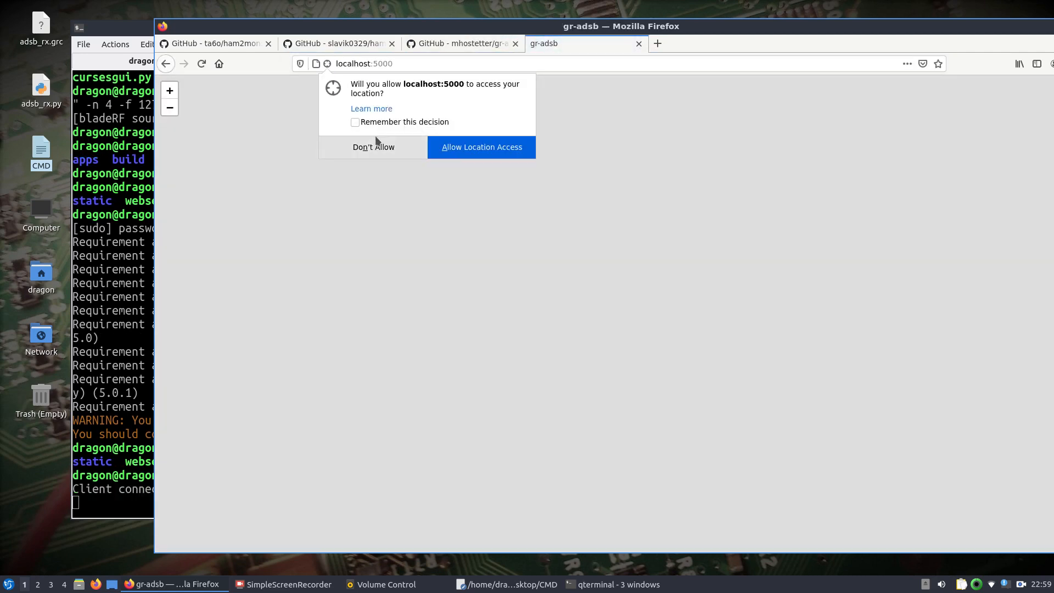
{"action": "left_click", "coordinate": [370, 147]}
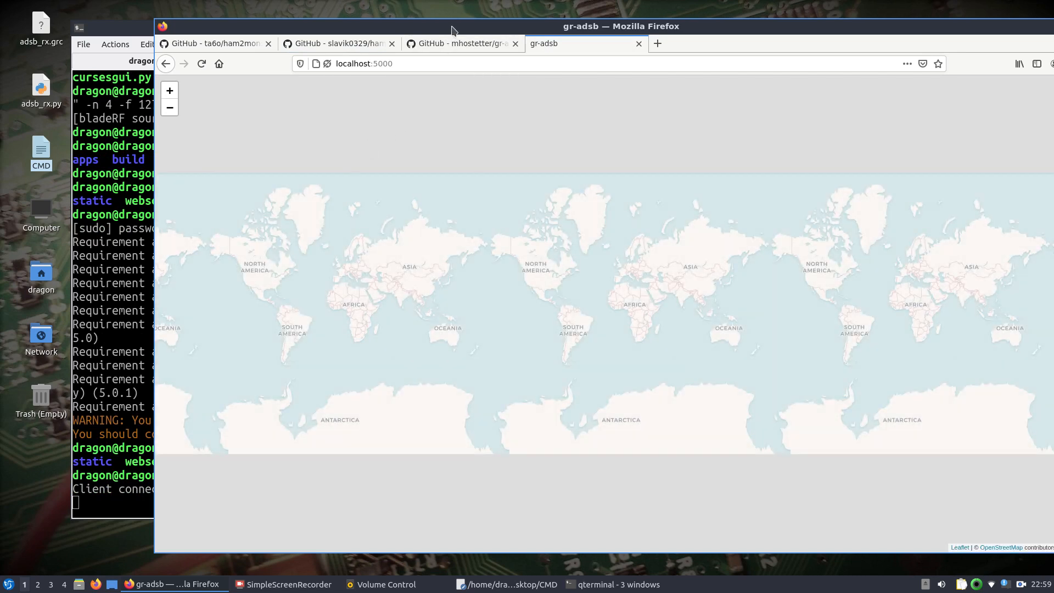
{"action": "left_click_drag", "start_coordinate": [453, 30], "coordinate": [550, 31]}
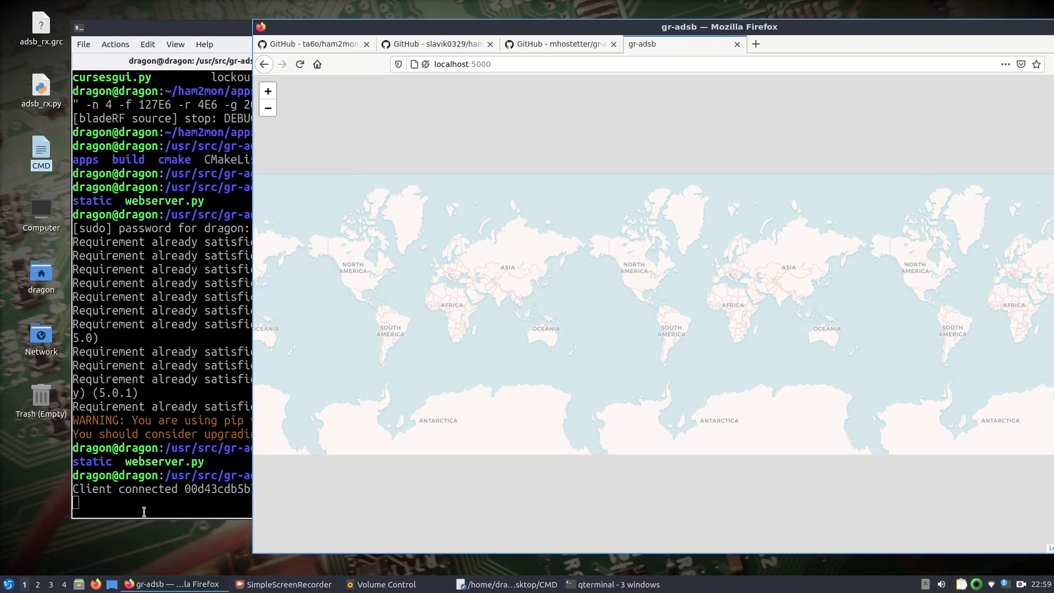
Switch to the ham2mon-gui terminal window and stop its running server
{"action": "left_click", "coordinate": [615, 584]}
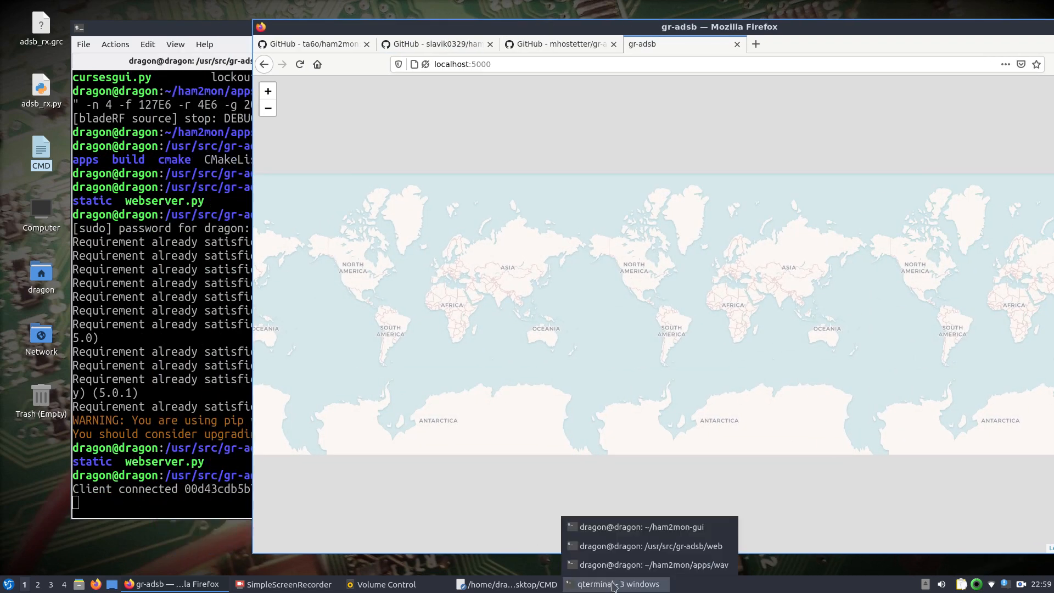
{"action": "left_click", "coordinate": [637, 548]}
{"action": "left_click", "coordinate": [618, 584]}
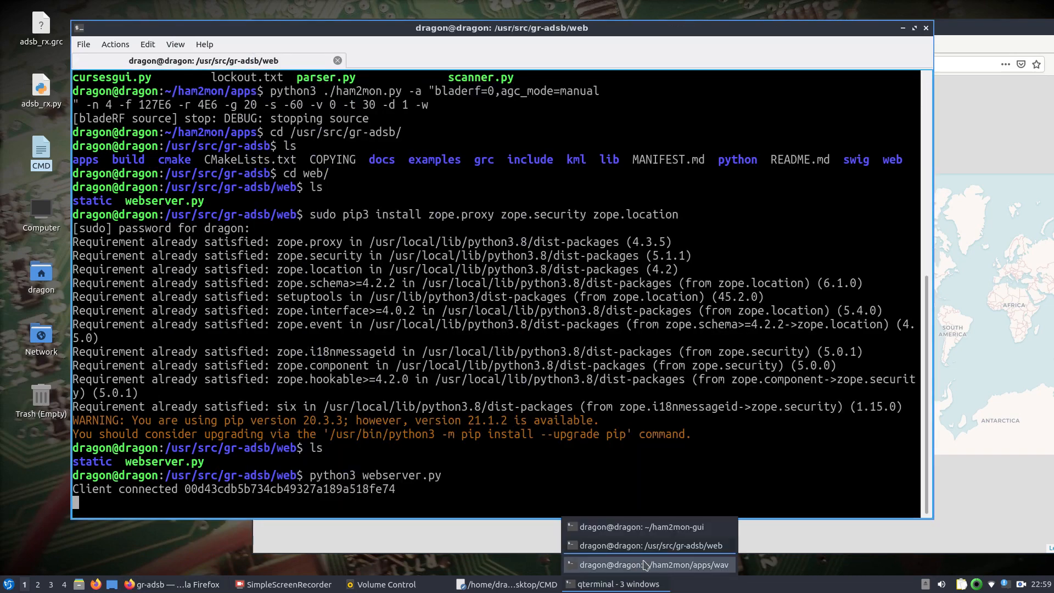
{"action": "left_click", "coordinate": [651, 530]}
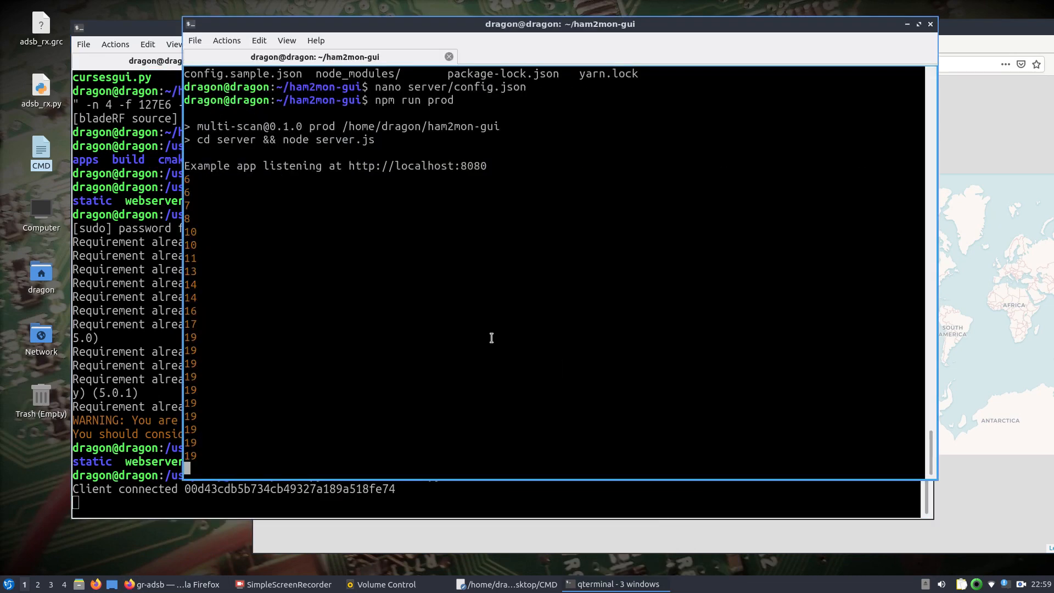
{"action": "key", "text": "ctrl+c"}
Change to /usr/src/gr-adsb and list it, then enter its examples subfolder and list the files there
{"action": "type", "text": "cd /usr/"}
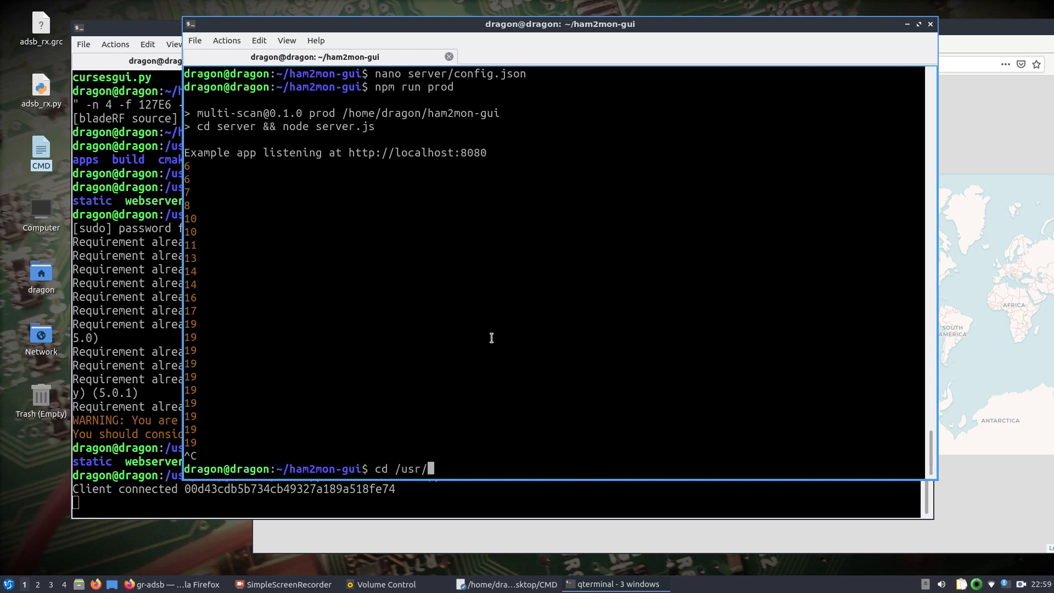
{"action": "type", "text": "src/gr-adsb/"}
{"action": "key", "text": "Return"}
{"action": "type", "text": "ls"}
{"action": "key", "text": "Return"}
{"action": "type", "text": "cd e"}
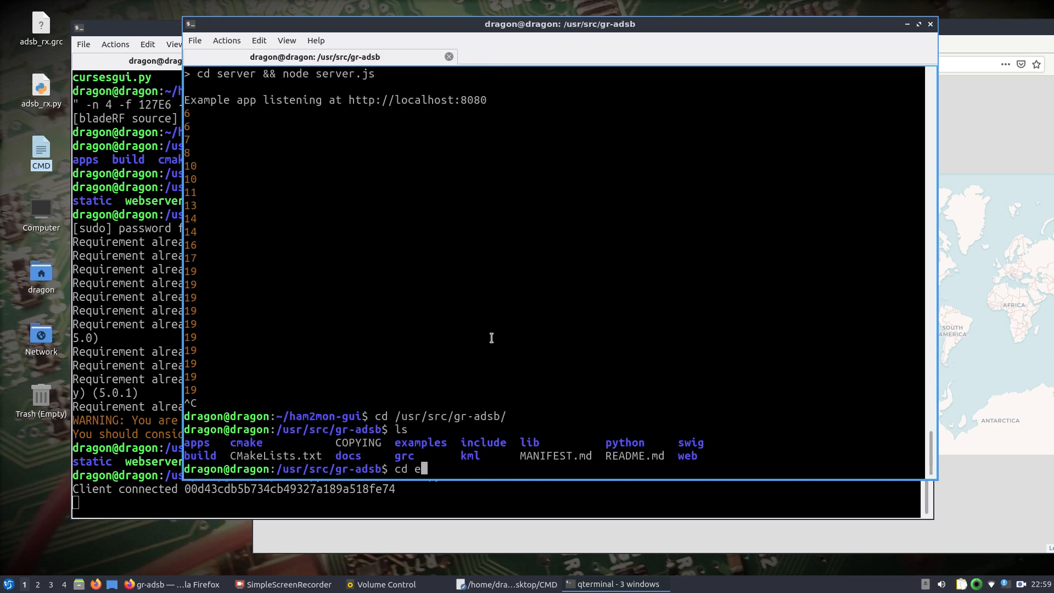
{"action": "key", "text": "Tab"}
{"action": "key", "text": "Return"}
{"action": "type", "text": "ls"}
{"action": "key", "text": "Return"}
Open adsb_rx.grc in GNU Radio Companion from the terminal and maximize its window
{"action": "type", "text": "gnuradio-comp"}
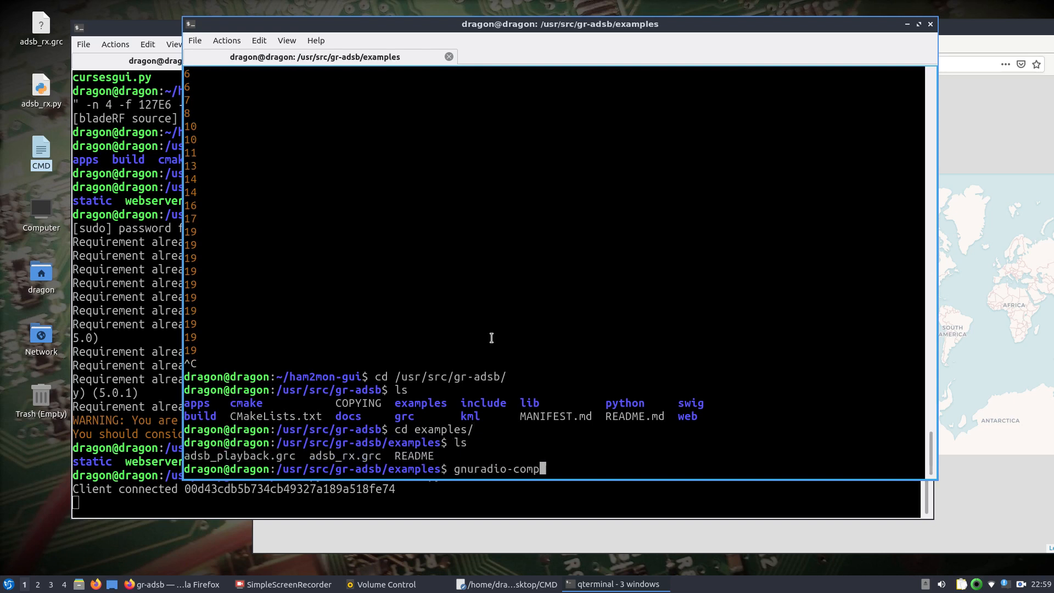
{"action": "key", "text": "Tab"}
{"action": "type", "text": "adsb_r"}
{"action": "key", "text": "Tab"}
{"action": "key", "text": "Return"}
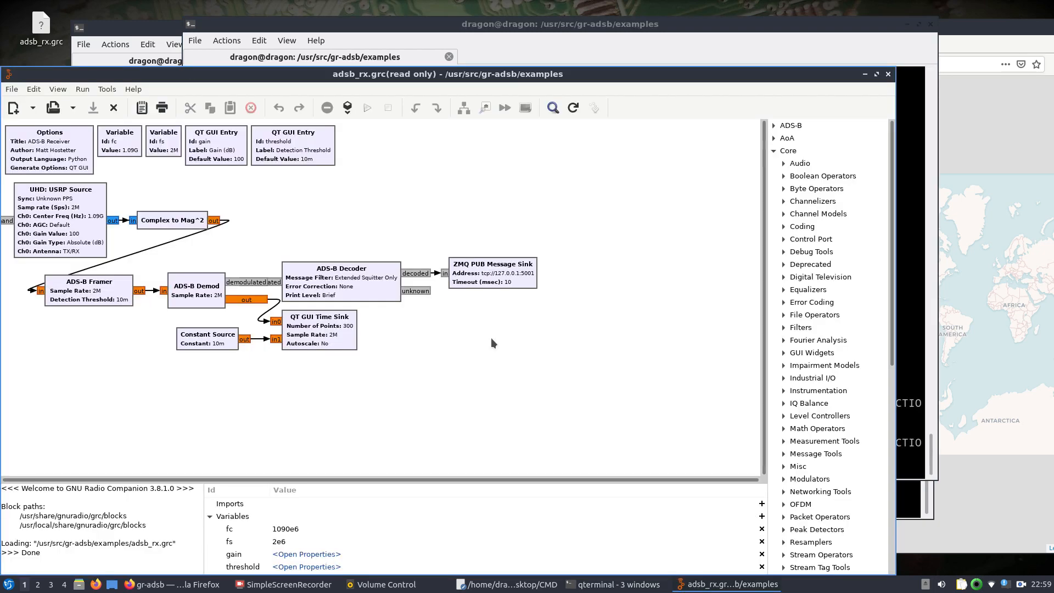
{"action": "double_click", "coordinate": [470, 76]}
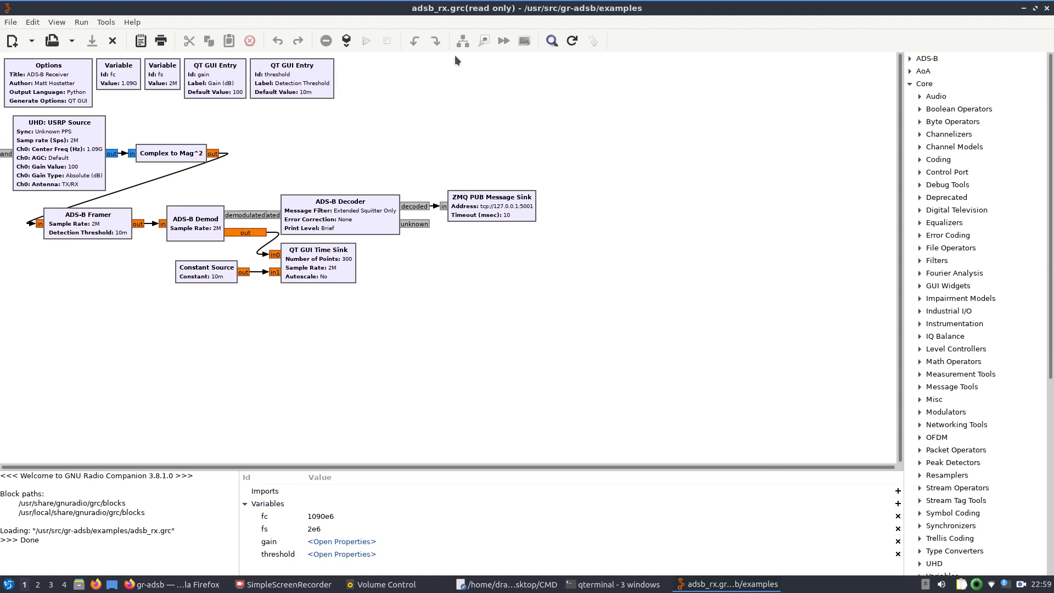
Add an osmocom Source block below the ADS-B Framer and connect its output to the Complex to Mag^2 input
{"action": "left_click", "coordinate": [548, 43]}
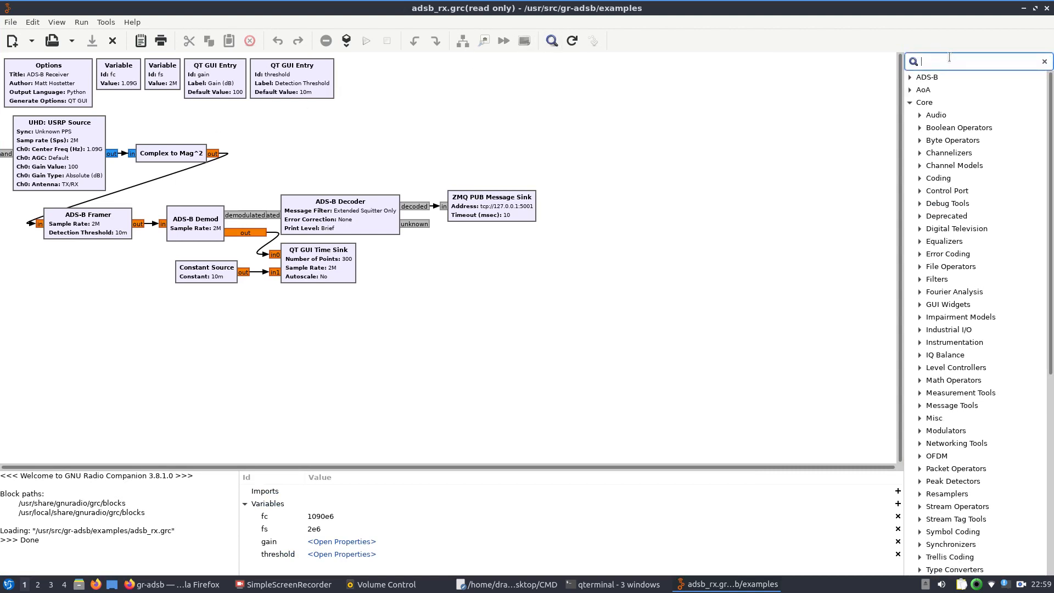
{"action": "type", "text": "osm"}
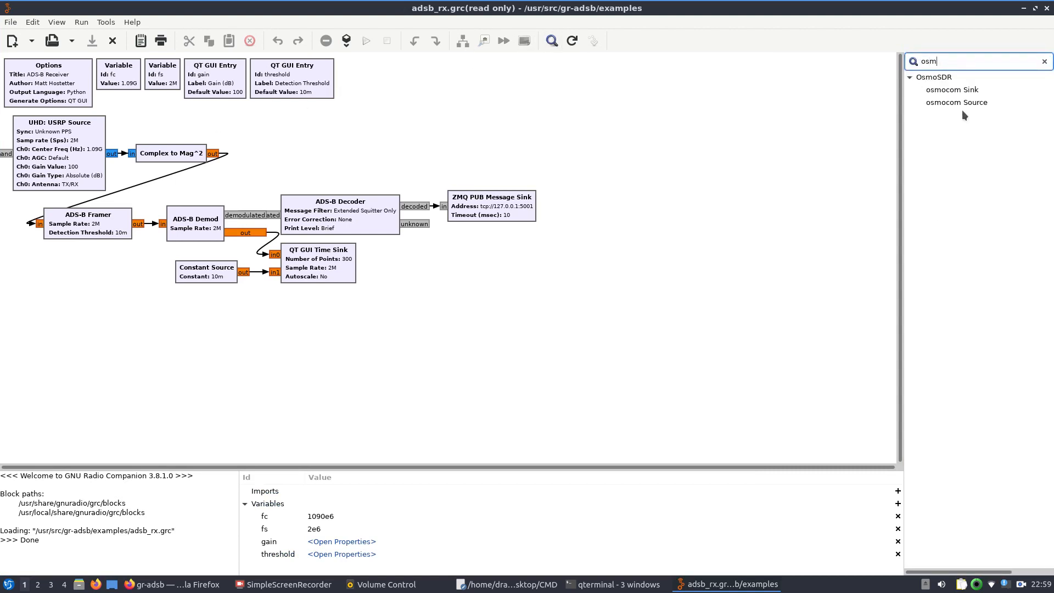
{"action": "double_click", "coordinate": [961, 104]}
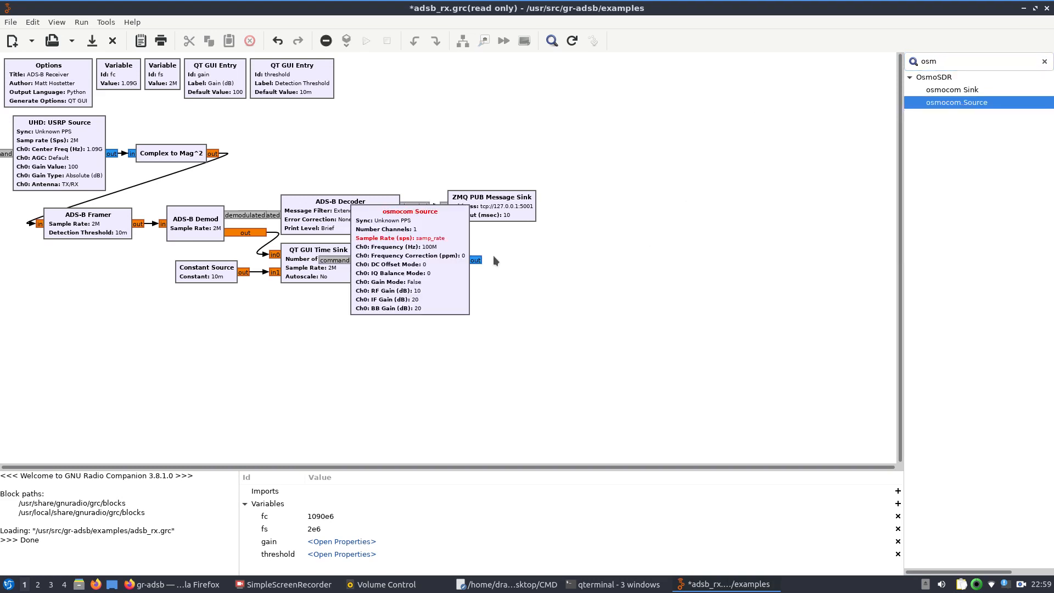
{"action": "left_click_drag", "start_coordinate": [423, 252], "coordinate": [120, 339]}
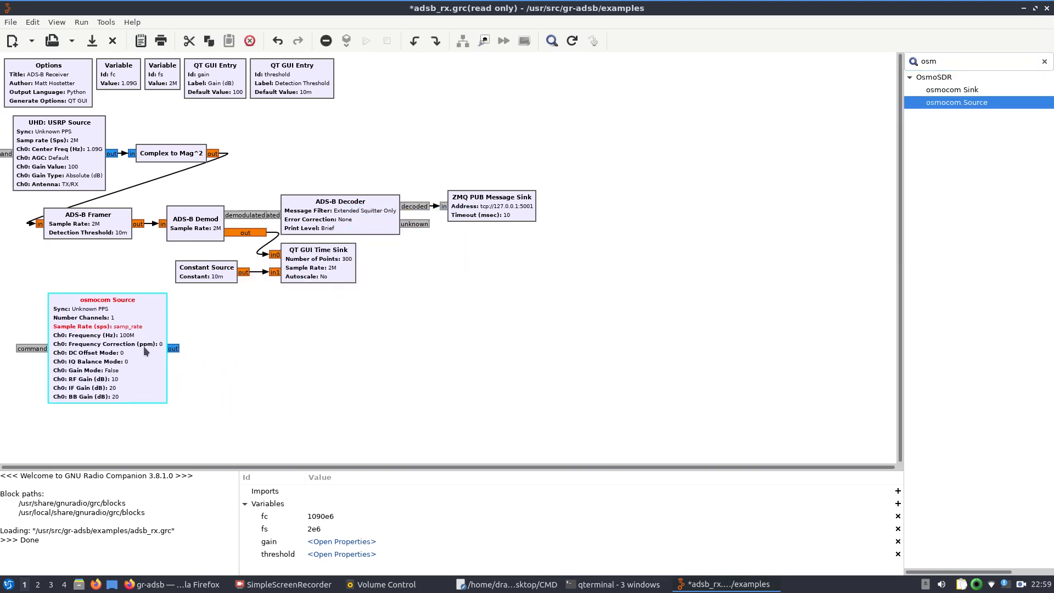
{"action": "left_click", "coordinate": [174, 349]}
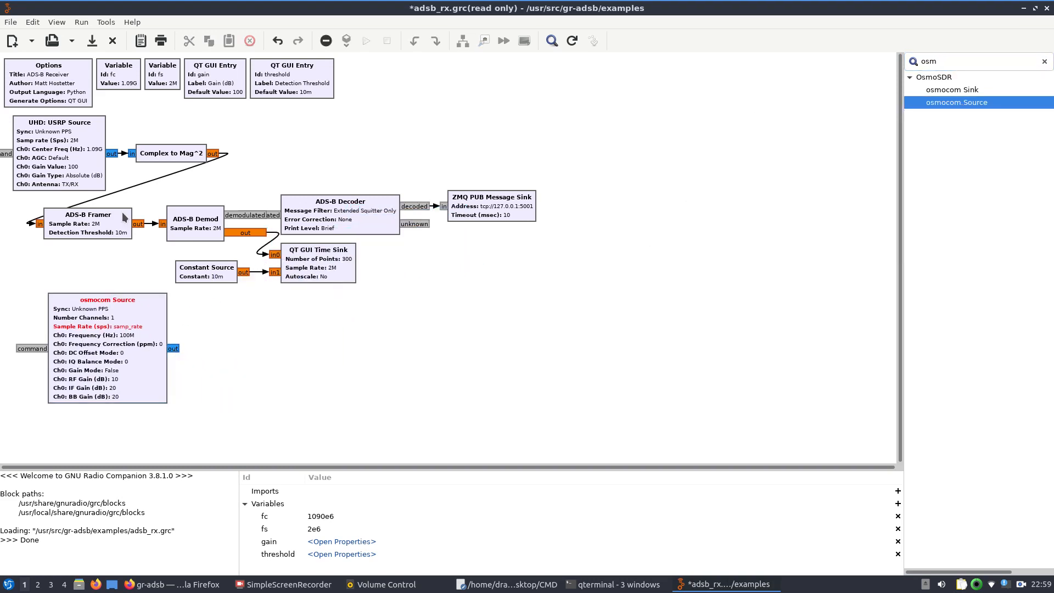
{"action": "left_click", "coordinate": [133, 155]}
Set the osmocom Source's sample rate to fs and its channel 0 frequency to fc, and apply the changes
{"action": "double_click", "coordinate": [134, 336]}
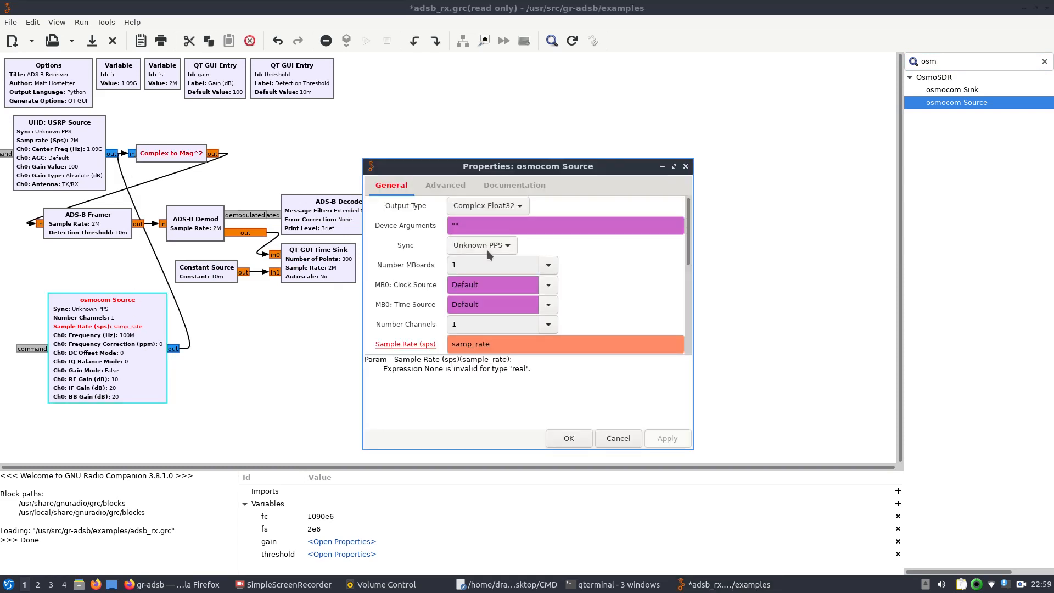
{"action": "left_click_drag", "start_coordinate": [509, 343], "coordinate": [428, 343]}
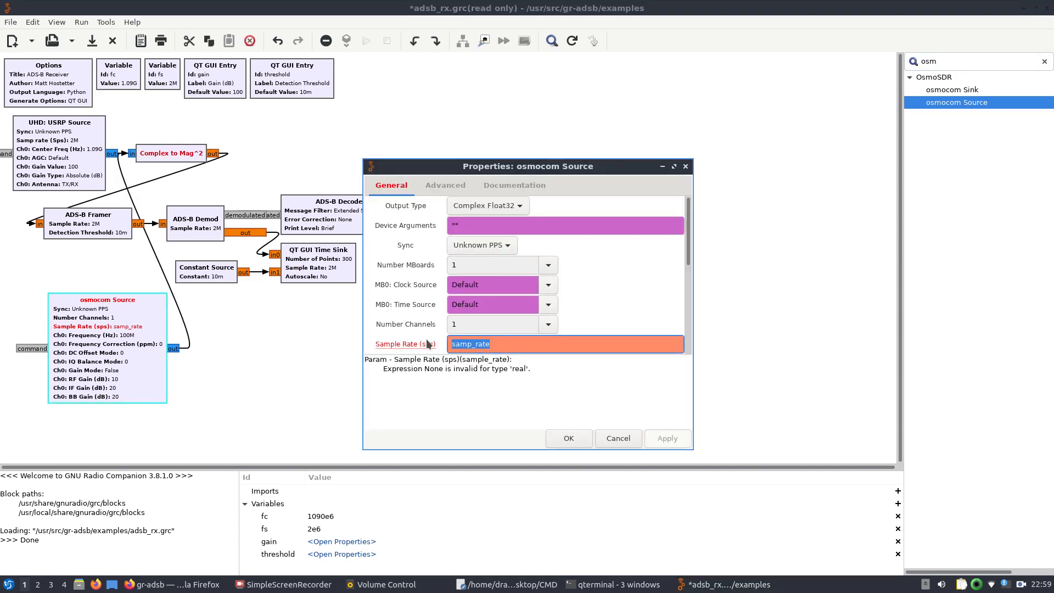
{"action": "type", "text": "fs"}
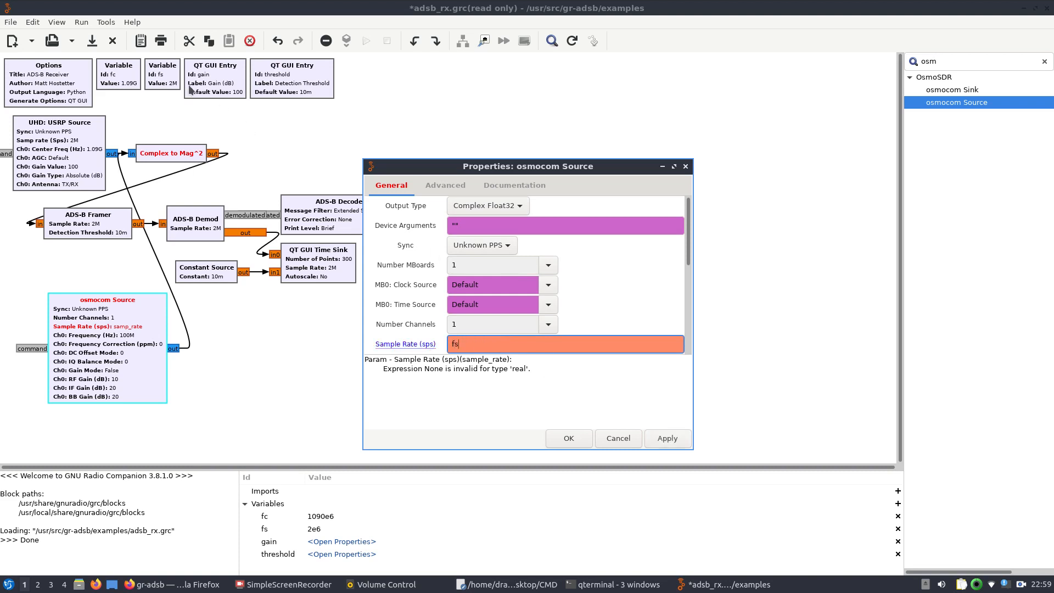
{"action": "left_click", "coordinate": [668, 439]}
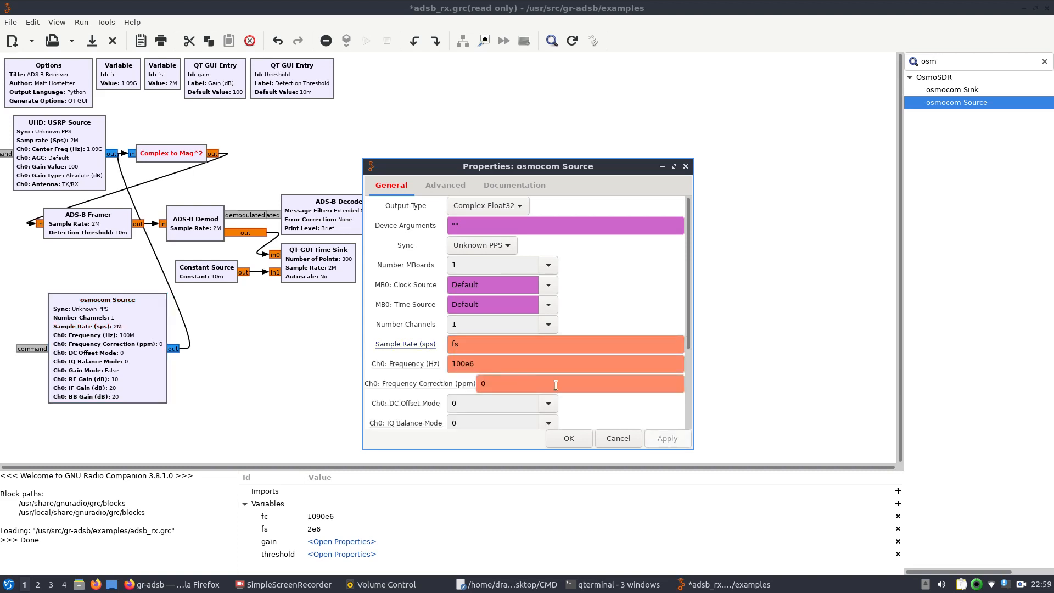
{"action": "double_click", "coordinate": [472, 364]}
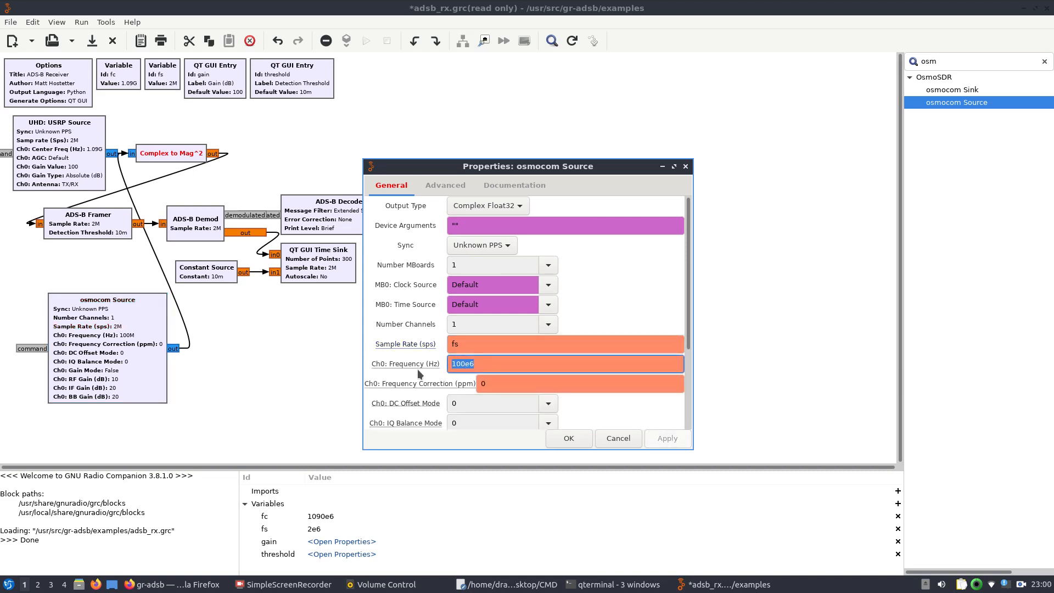
{"action": "type", "text": "fc"}
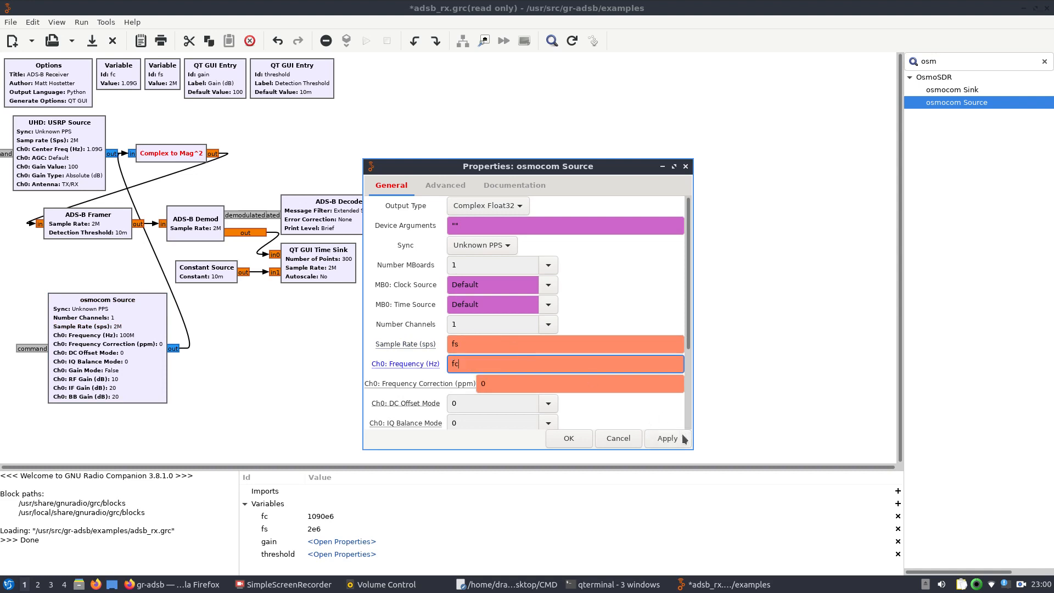
{"action": "left_click", "coordinate": [664, 440]}
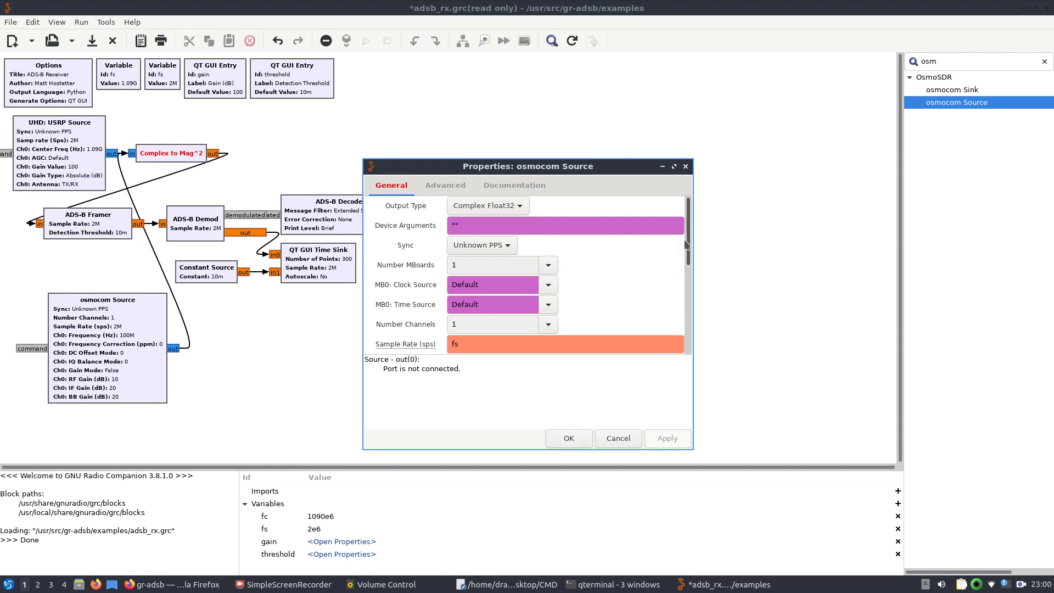
Close the osmocom Source's properties and reopen them to set the channel 0 frequency to fc again
{"action": "left_click_drag", "start_coordinate": [688, 242], "coordinate": [688, 279]}
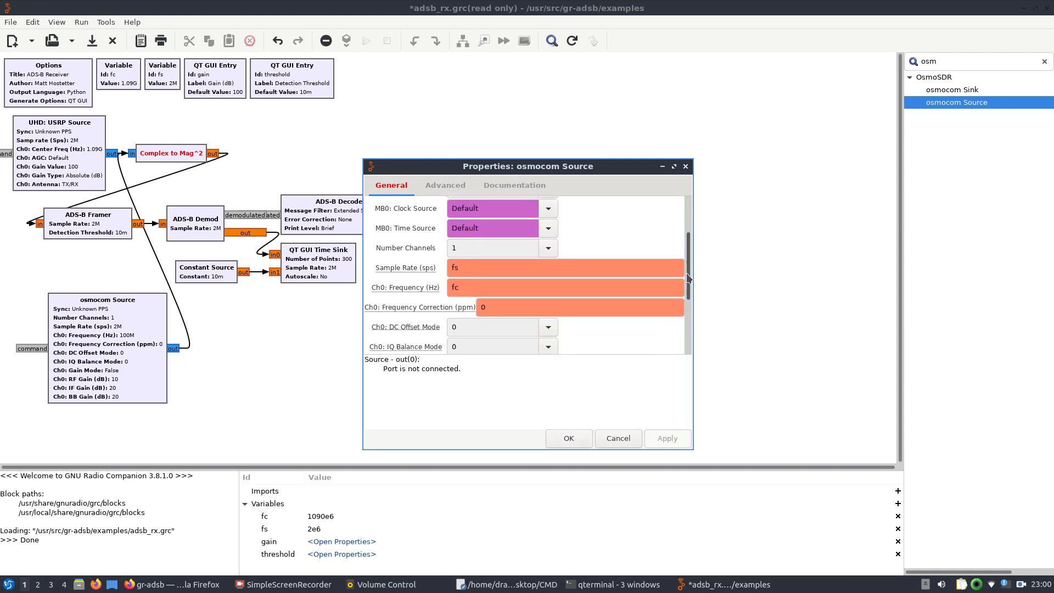
{"action": "left_click", "coordinate": [569, 438]}
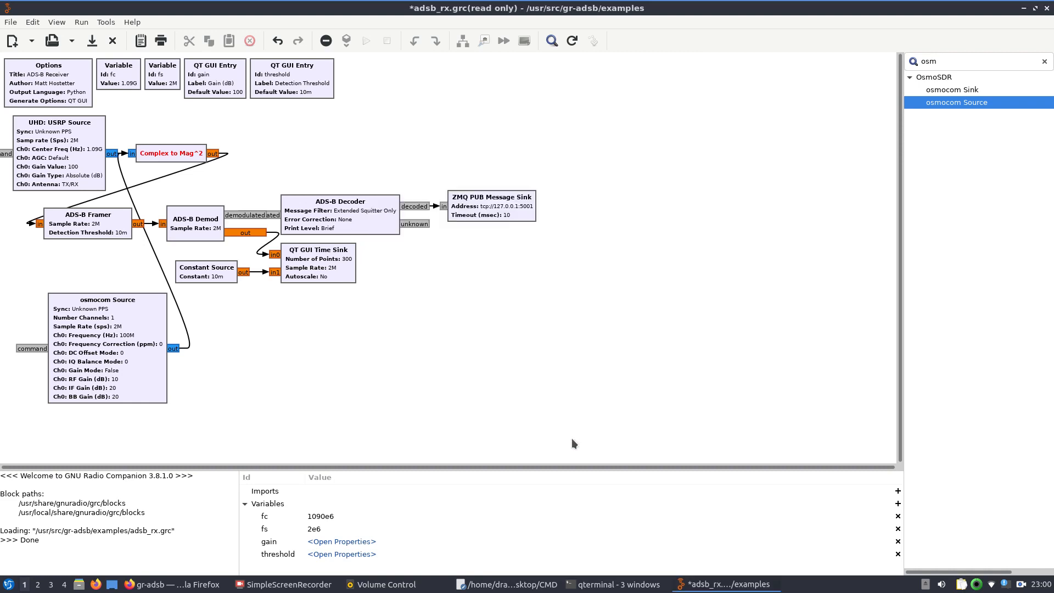
{"action": "double_click", "coordinate": [147, 348]}
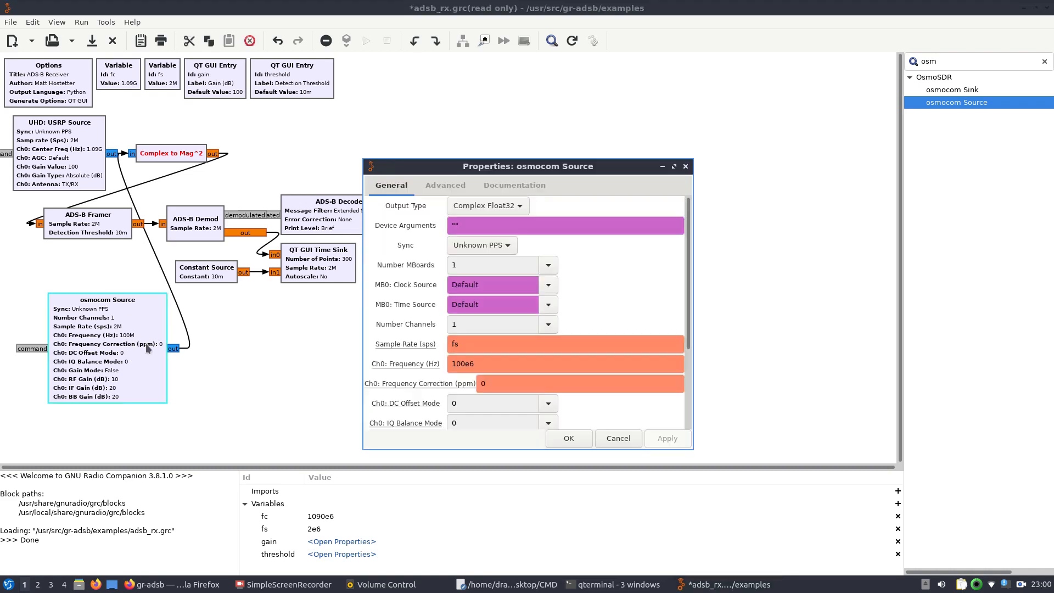
{"action": "left_click", "coordinate": [504, 362]}
{"action": "left_click_drag", "start_coordinate": [505, 363], "coordinate": [428, 364]}
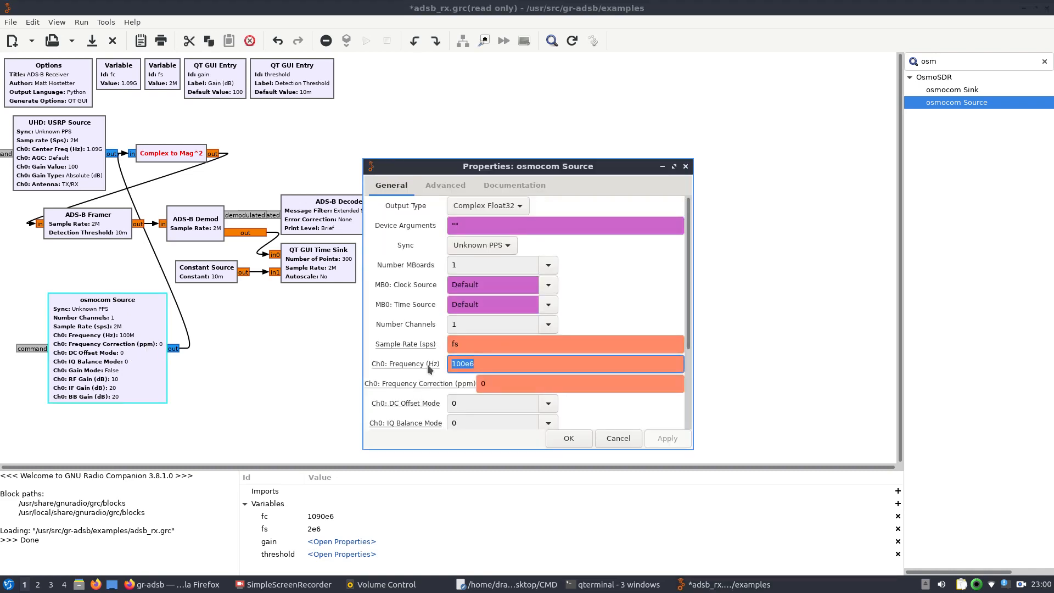
{"action": "type", "text": "fc"}
{"action": "left_click", "coordinate": [669, 438]}
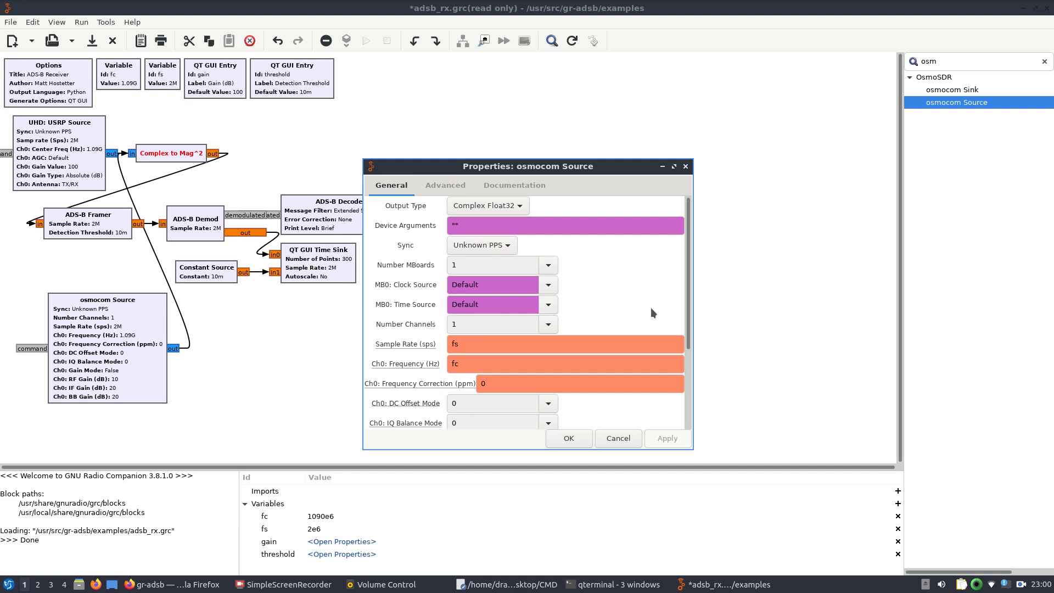
{"action": "left_click", "coordinate": [502, 226]}
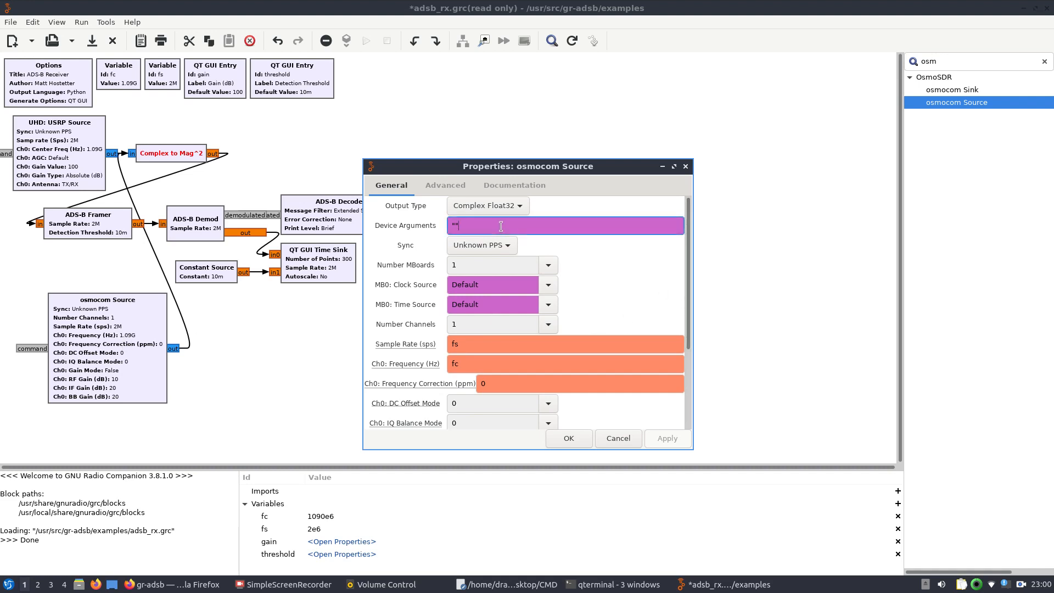
{"action": "type", "text": "blader"}
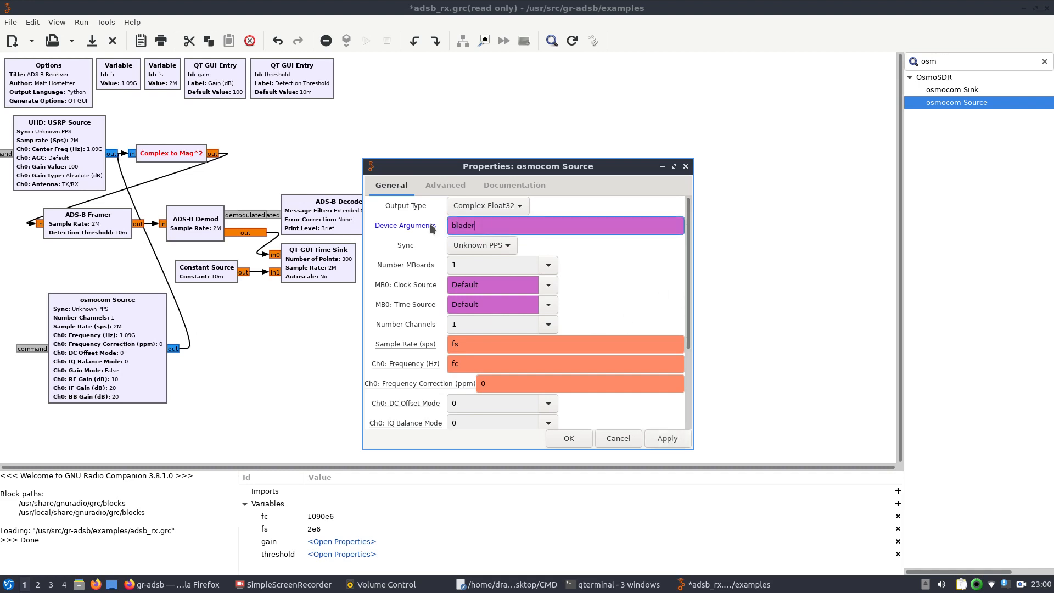
{"action": "type", "text": "f=0,agc_mord"}
{"action": "key", "text": "BackSpace"}
{"action": "key", "text": "BackSpace"}
{"action": "key", "text": "BackSpace"}
{"action": "key", "text": "BackSpace"}
{"action": "key", "text": "BackSpace"}
{"action": "key", "text": "BackSpace"}
{"action": "key", "text": "BackSpace"}
{"action": "key", "text": "BackSpace"}
{"action": "left_click", "coordinate": [663, 443]}
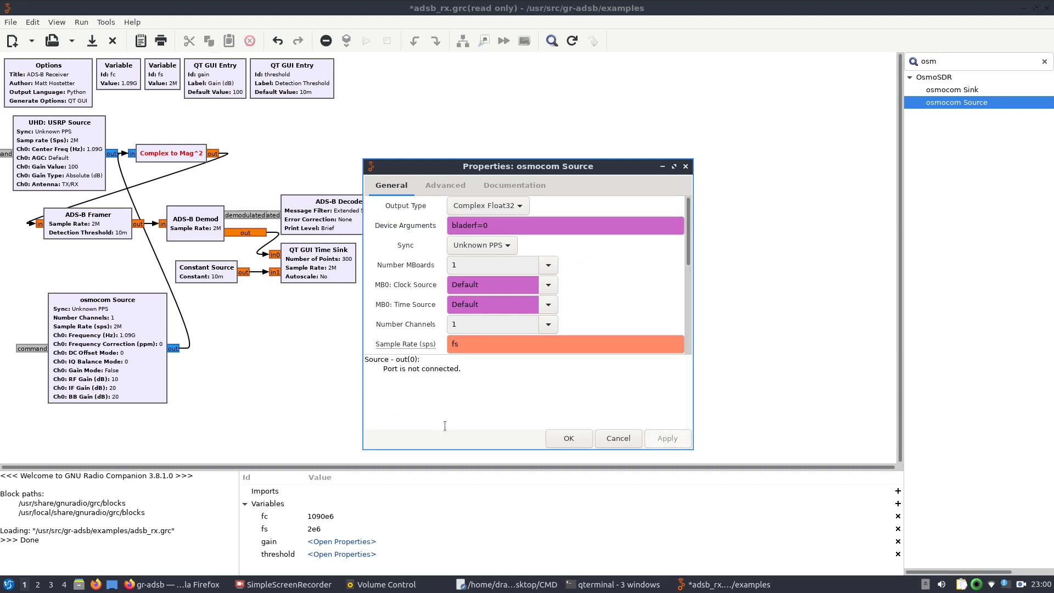
{"action": "left_click", "coordinate": [569, 438]}
{"action": "double_click", "coordinate": [108, 353]}
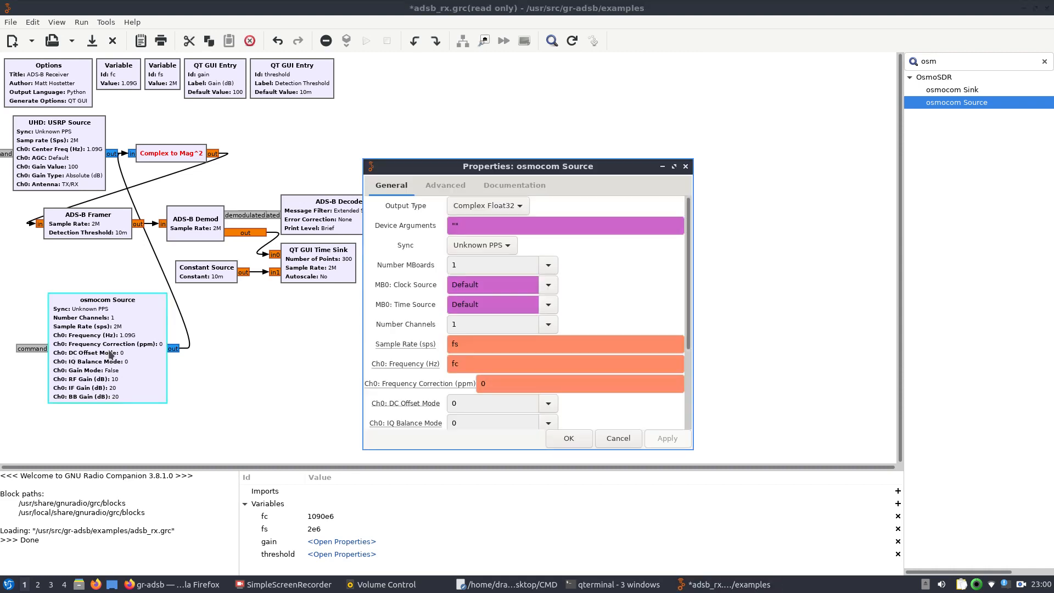
{"action": "left_click", "coordinate": [476, 225]}
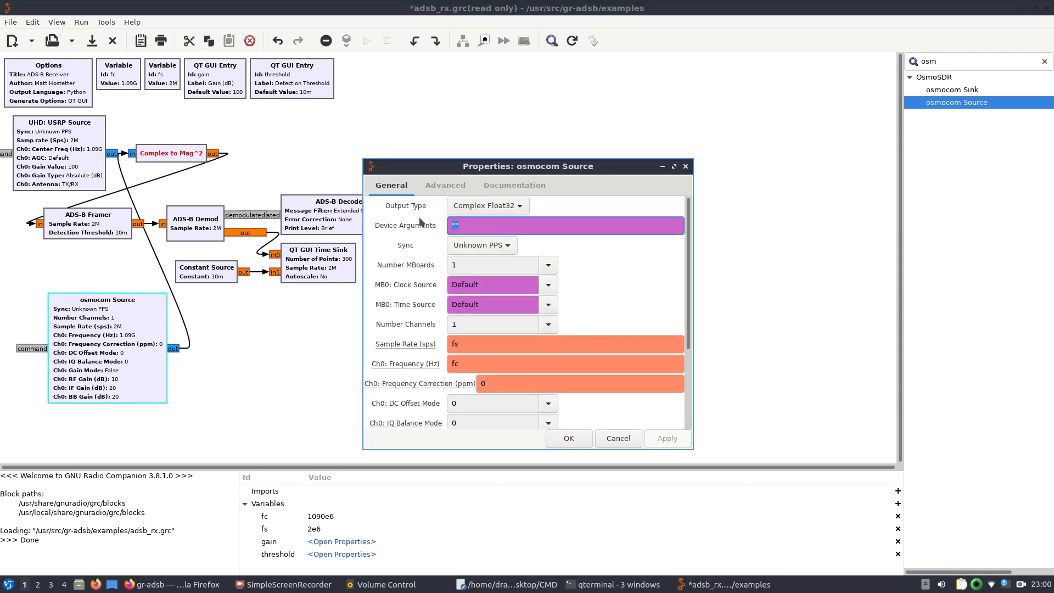
{"action": "type", "text": "blade"}
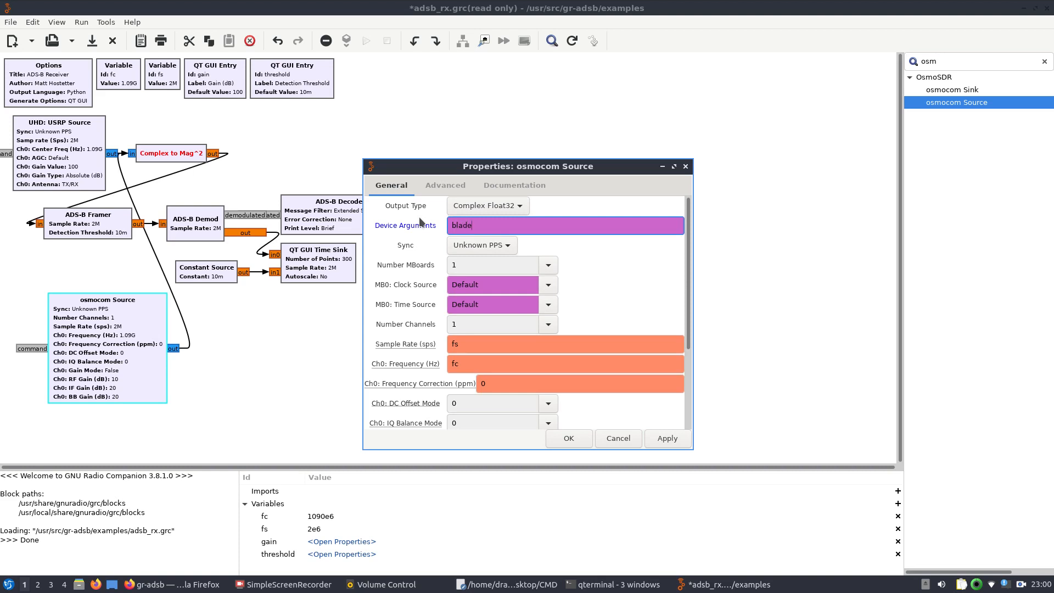
{"action": "type", "text": "rf=0"}
{"action": "left_click", "coordinate": [662, 442]}
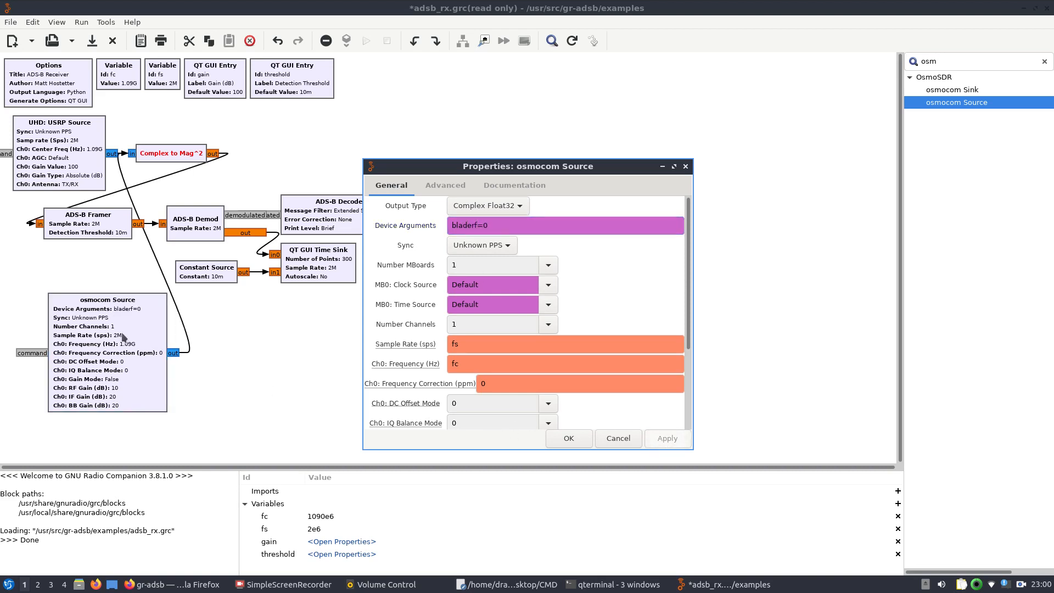
{"action": "left_click_drag", "start_coordinate": [691, 302], "coordinate": [680, 390]}
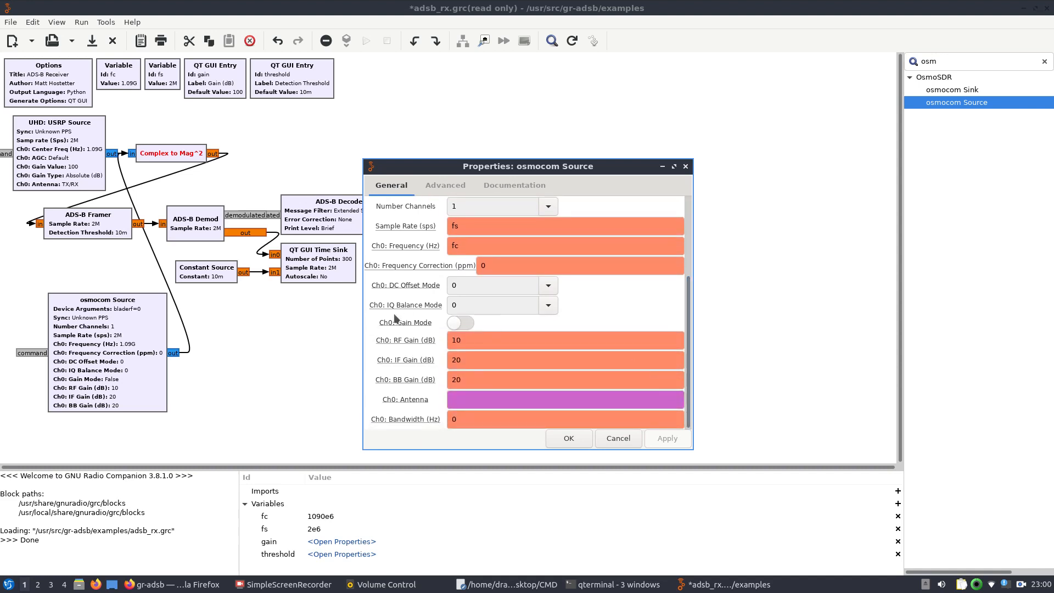
{"action": "double_click", "coordinate": [479, 346]}
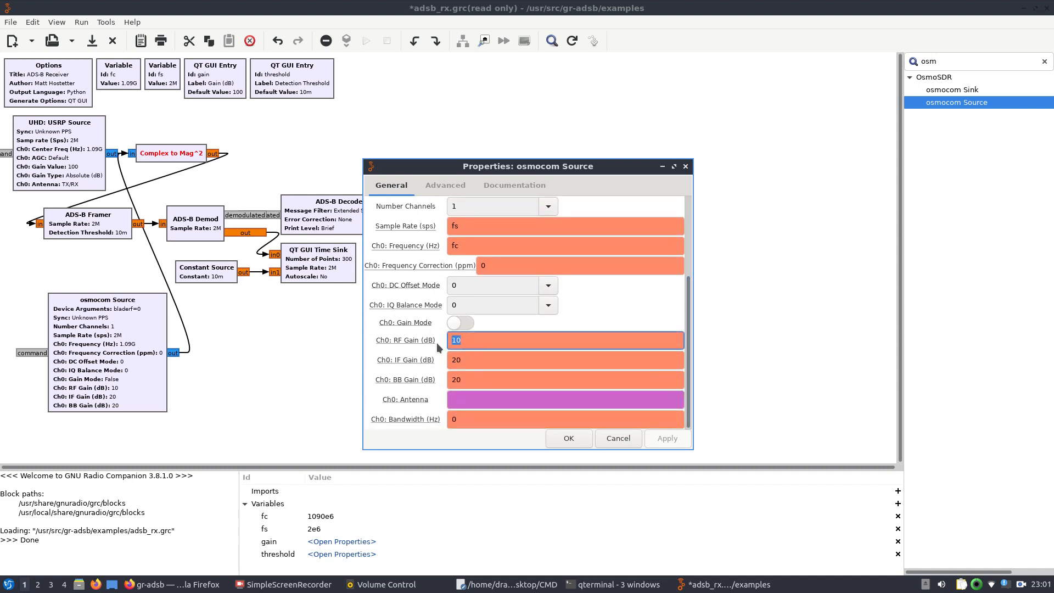
{"action": "type", "text": "gain"}
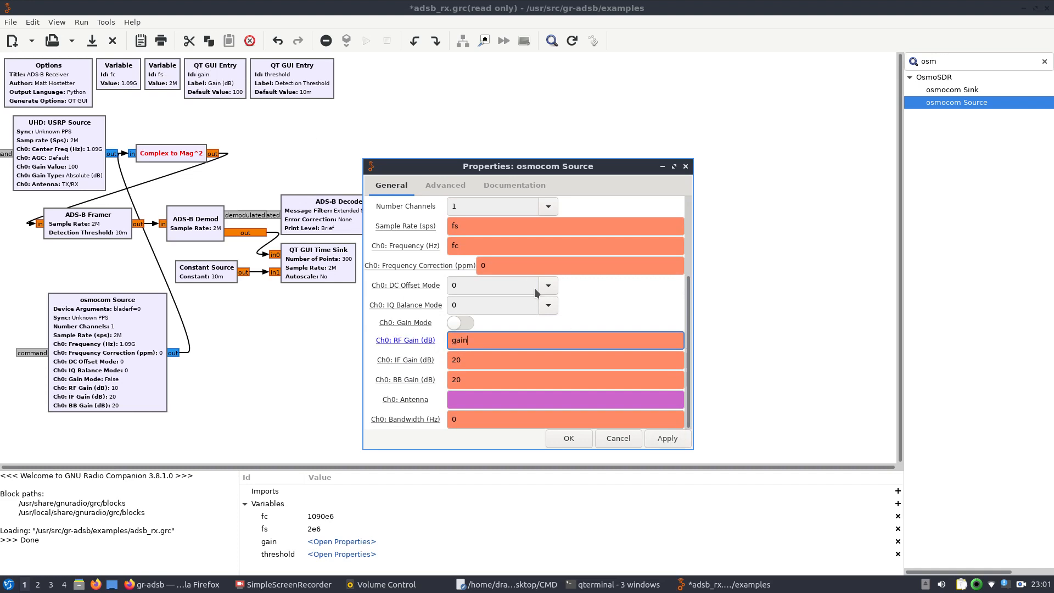
{"action": "left_click", "coordinate": [663, 443]}
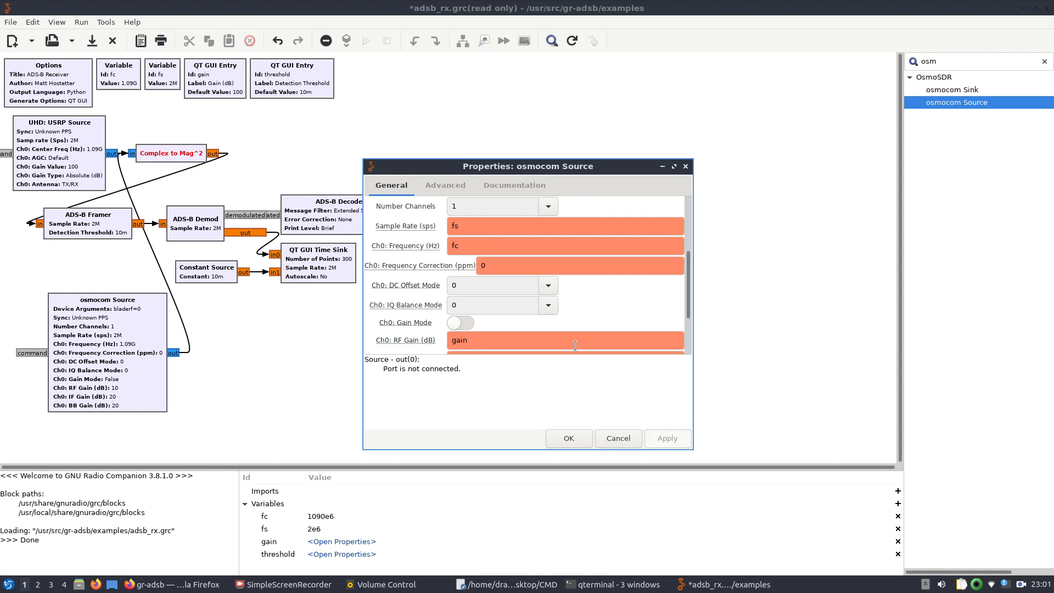
{"action": "left_click_drag", "start_coordinate": [689, 294], "coordinate": [687, 340]}
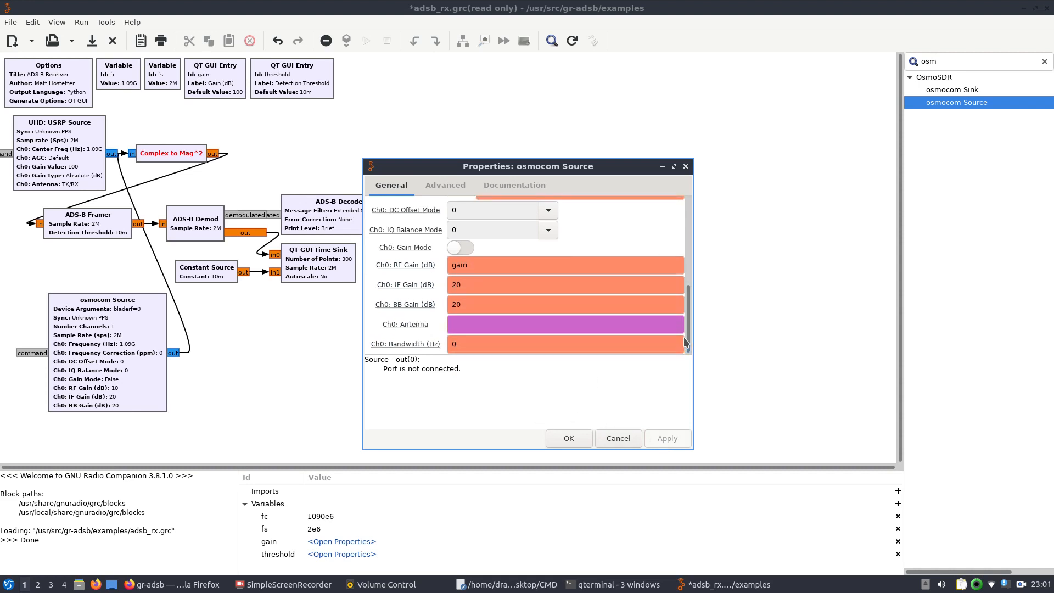
{"action": "left_click", "coordinate": [586, 439]}
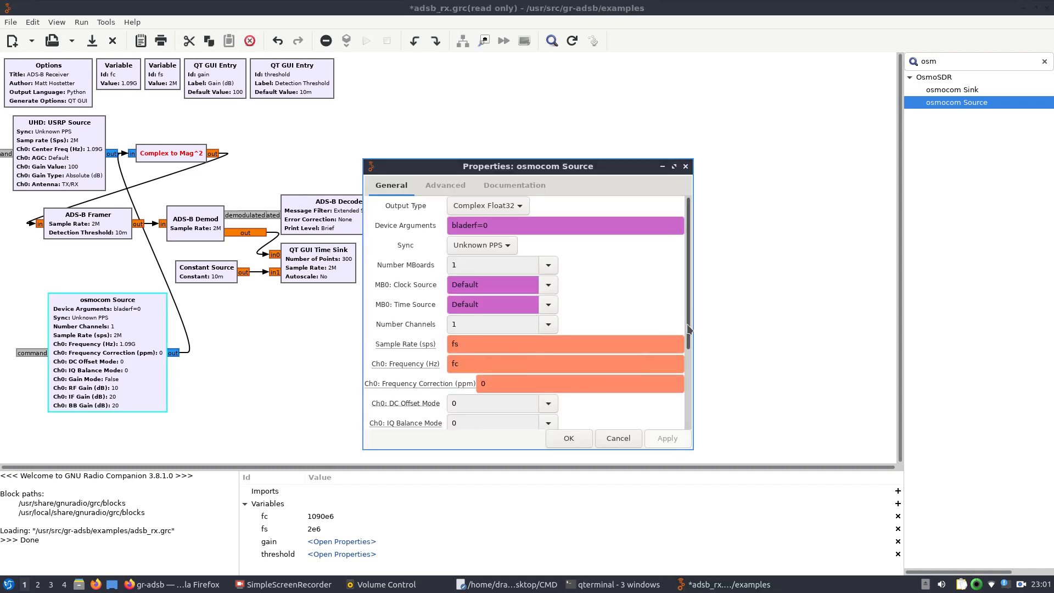
{"action": "scroll", "coordinate": [680, 388], "scroll_direction": "down", "scroll_amount": 3}
{"action": "double_click", "coordinate": [496, 362]}
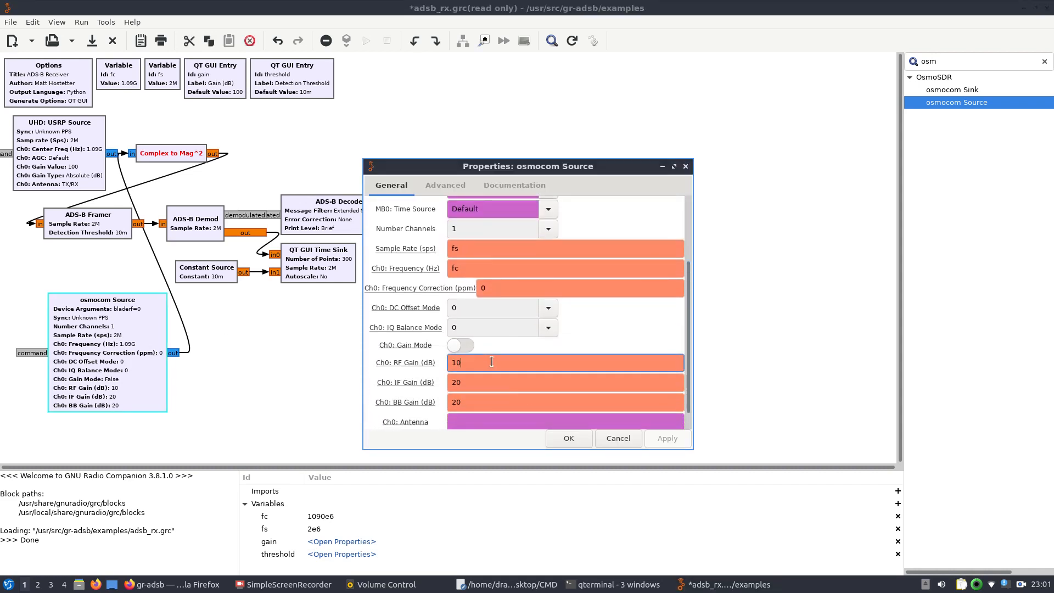
{"action": "type", "text": "gain"}
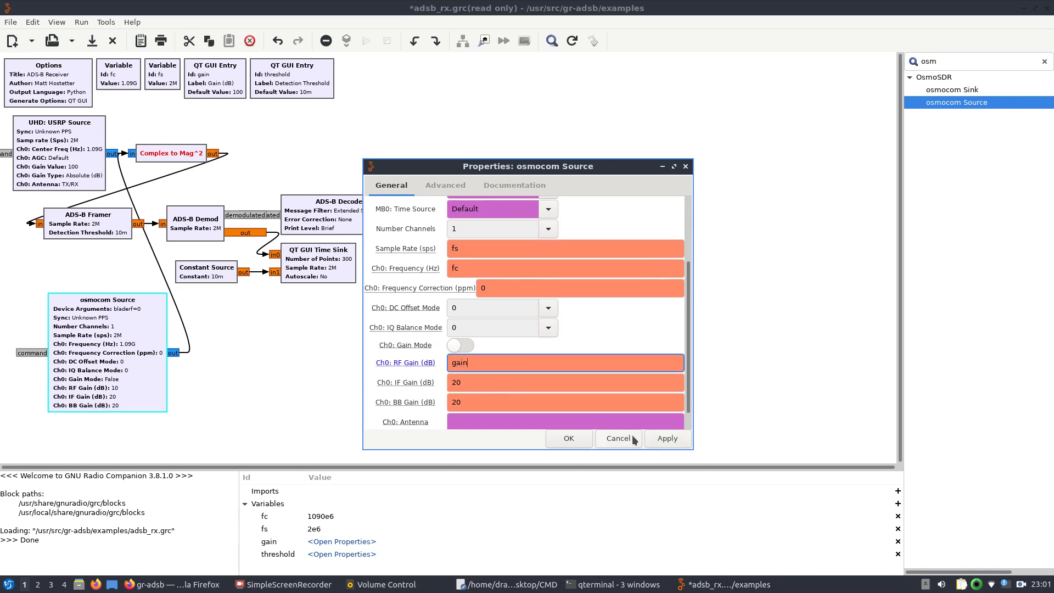
{"action": "left_click", "coordinate": [666, 439]}
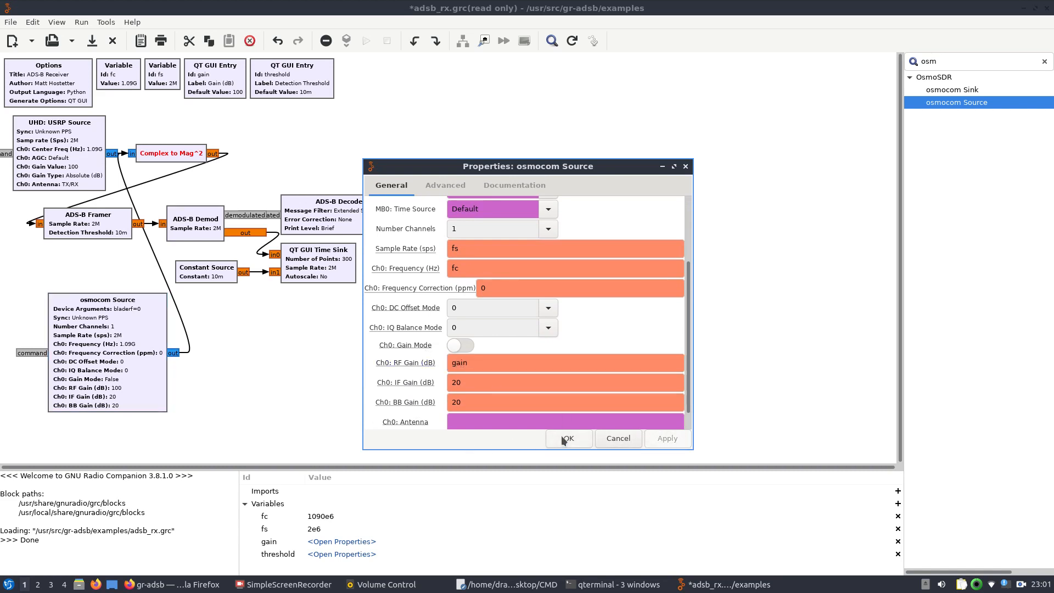
{"action": "left_click", "coordinate": [578, 439]}
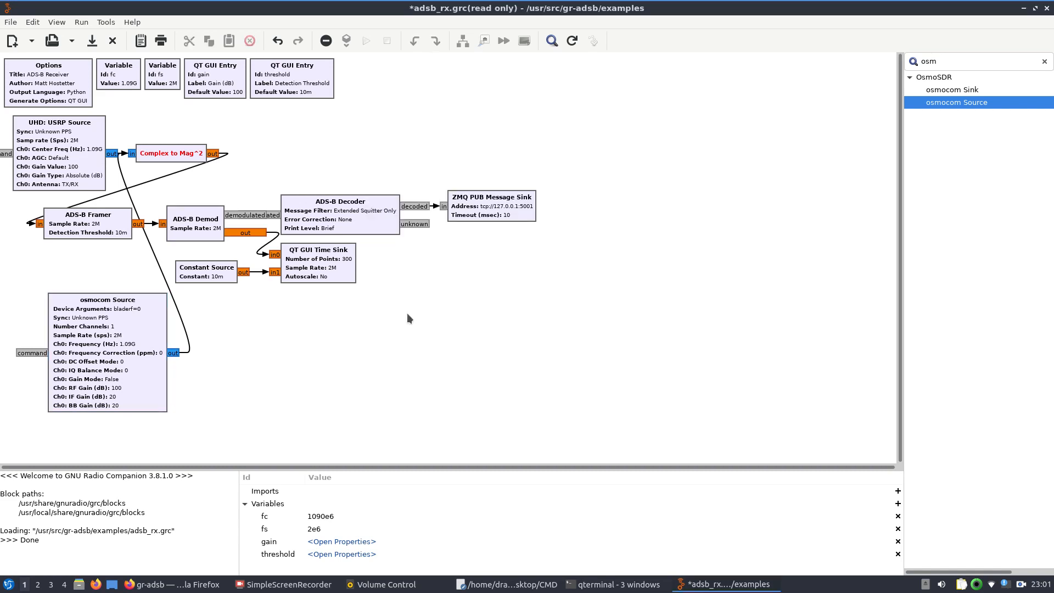
Disable the UHD: USRP Source block in the flowgraph
{"action": "right_click", "coordinate": [84, 150]}
{"action": "left_click", "coordinate": [126, 252]}
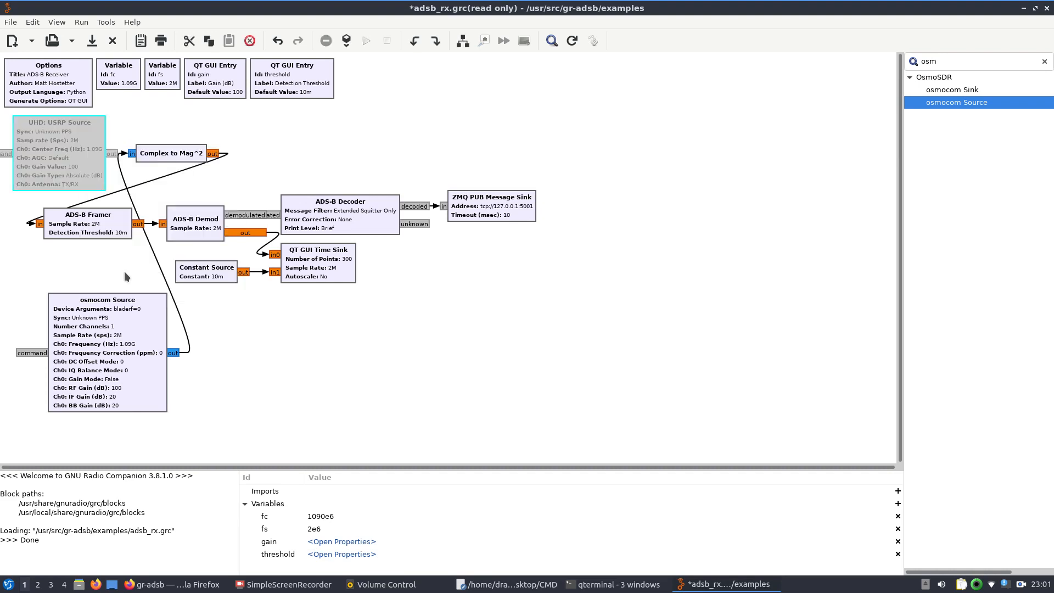
{"action": "double_click", "coordinate": [127, 355]}
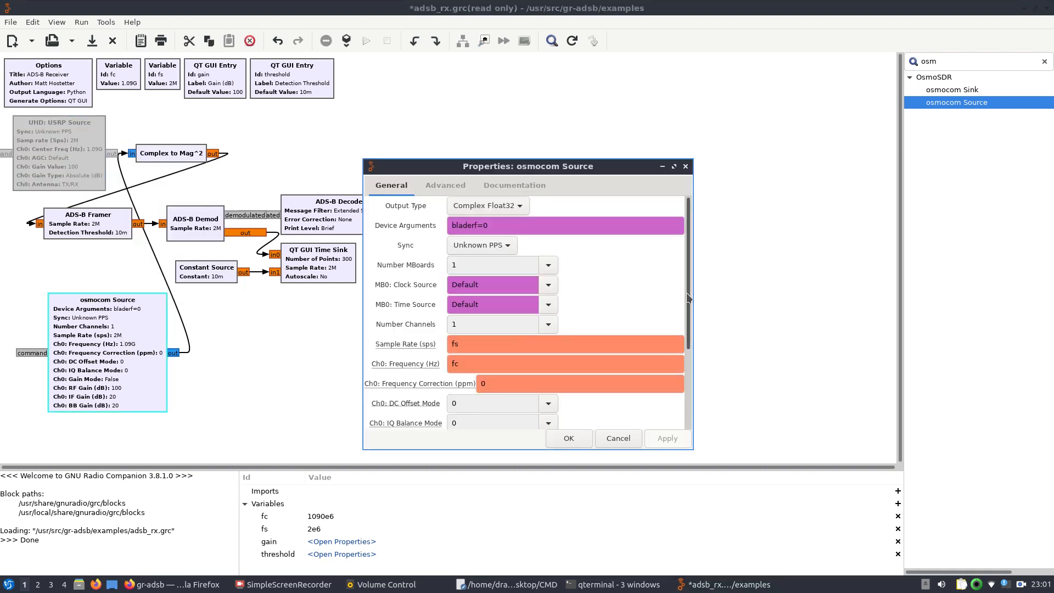
{"action": "scroll", "coordinate": [689, 298], "scroll_direction": "down", "scroll_amount": 4}
{"action": "left_click", "coordinate": [493, 399]}
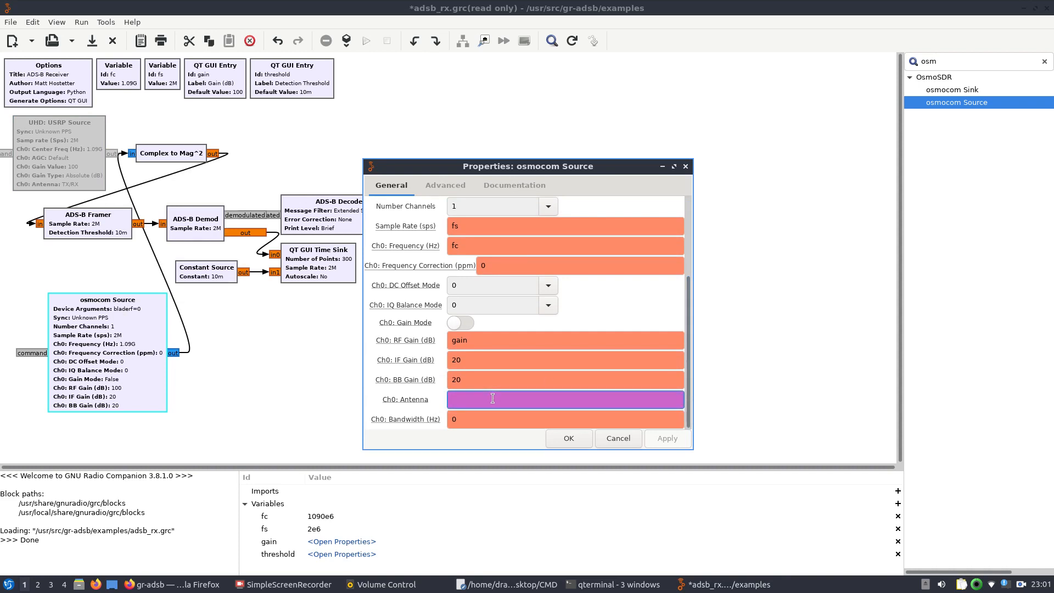
{"action": "type", "text": "RX1"}
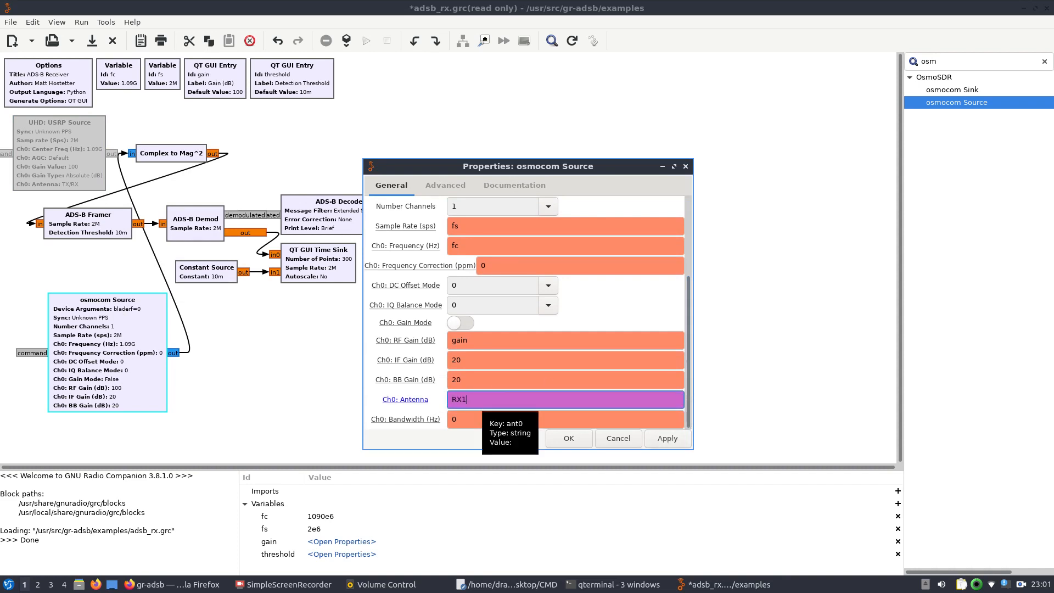
{"action": "left_click", "coordinate": [669, 439]}
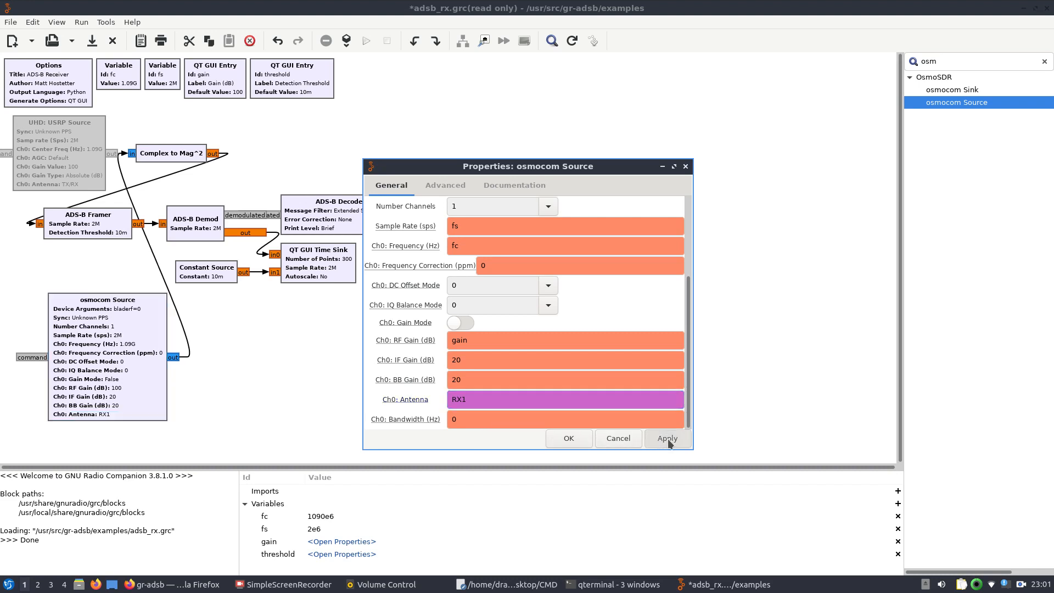
{"action": "left_click", "coordinate": [579, 439]}
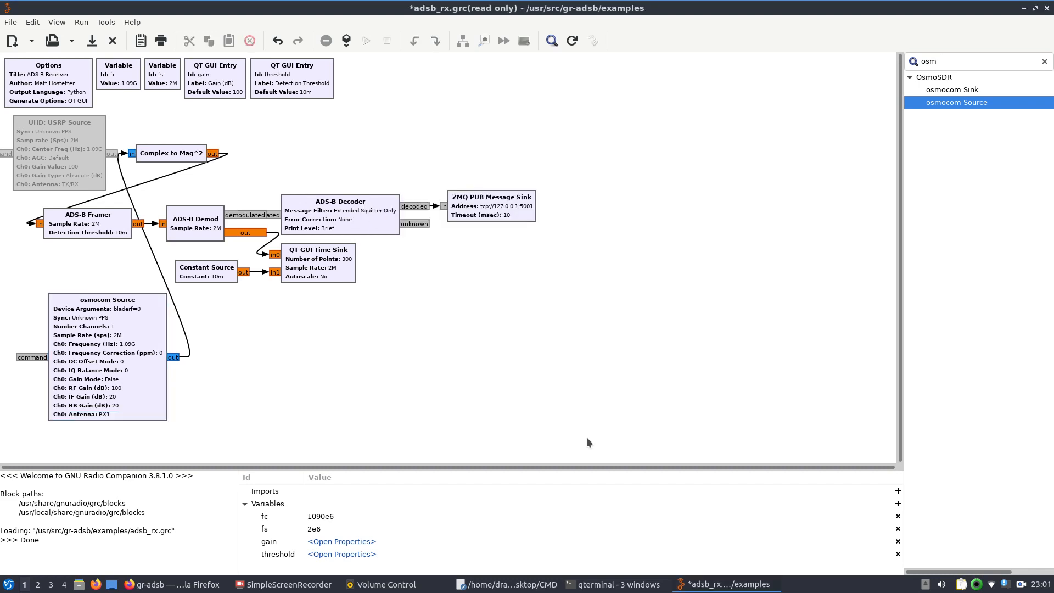
Run the flowgraph, saving it as adsb_rx.grc on the Desktop over the existing file, and close the ADS-B Receiver window after viewing the signal
{"action": "left_click", "coordinate": [367, 41]}
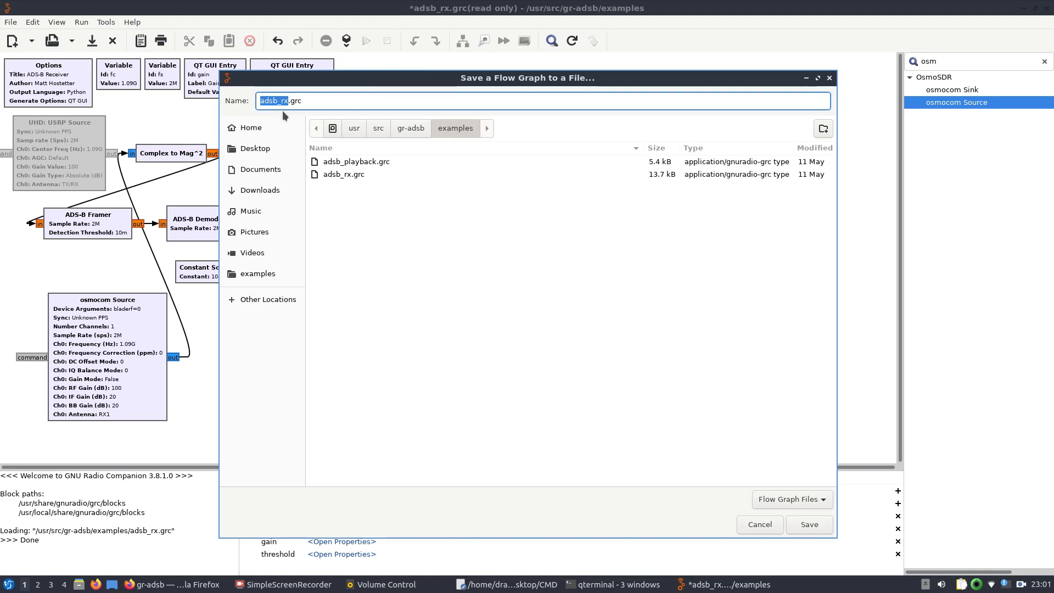
{"action": "left_click", "coordinate": [261, 150]}
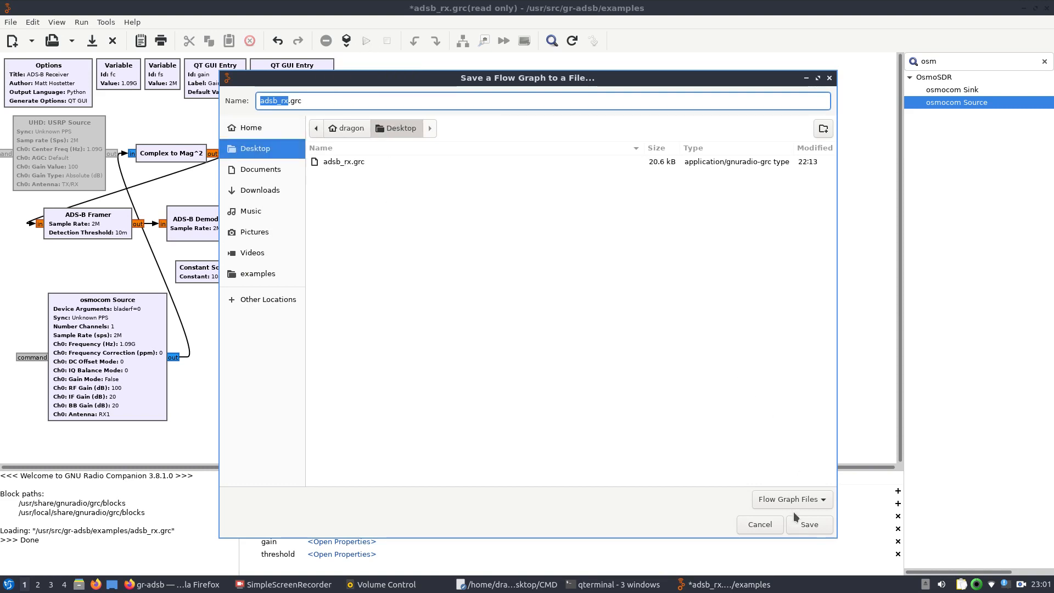
{"action": "left_click", "coordinate": [810, 524]}
{"action": "left_click", "coordinate": [615, 360]}
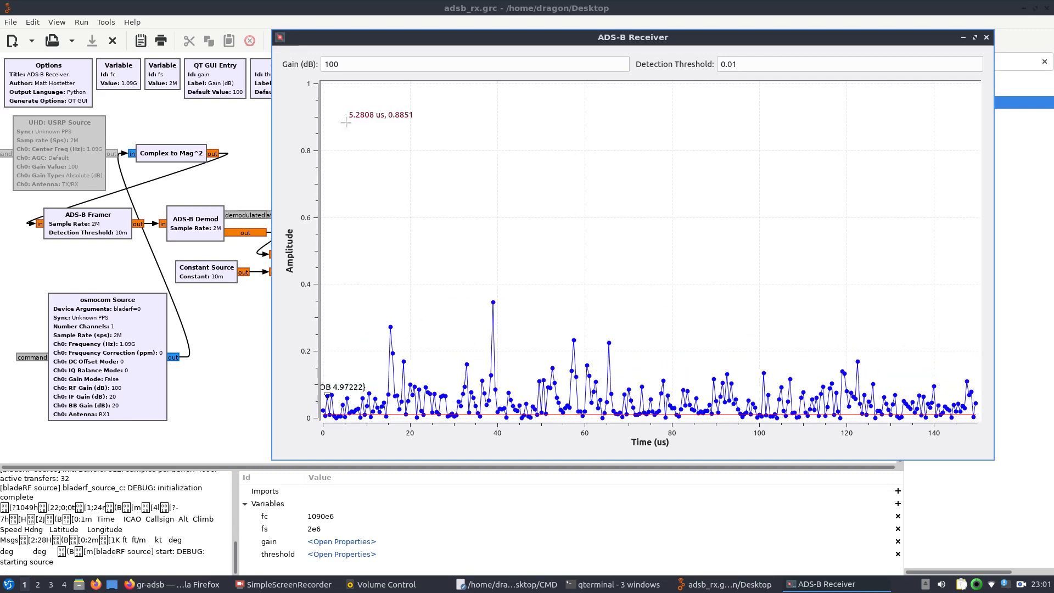
{"action": "double_click", "coordinate": [331, 64]}
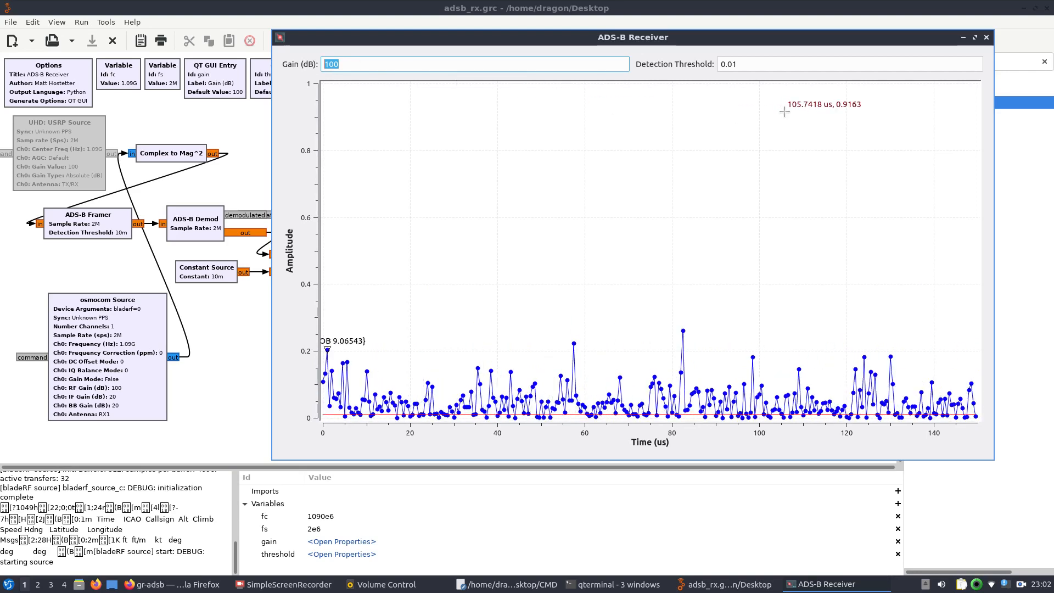
{"action": "left_click", "coordinate": [987, 38]}
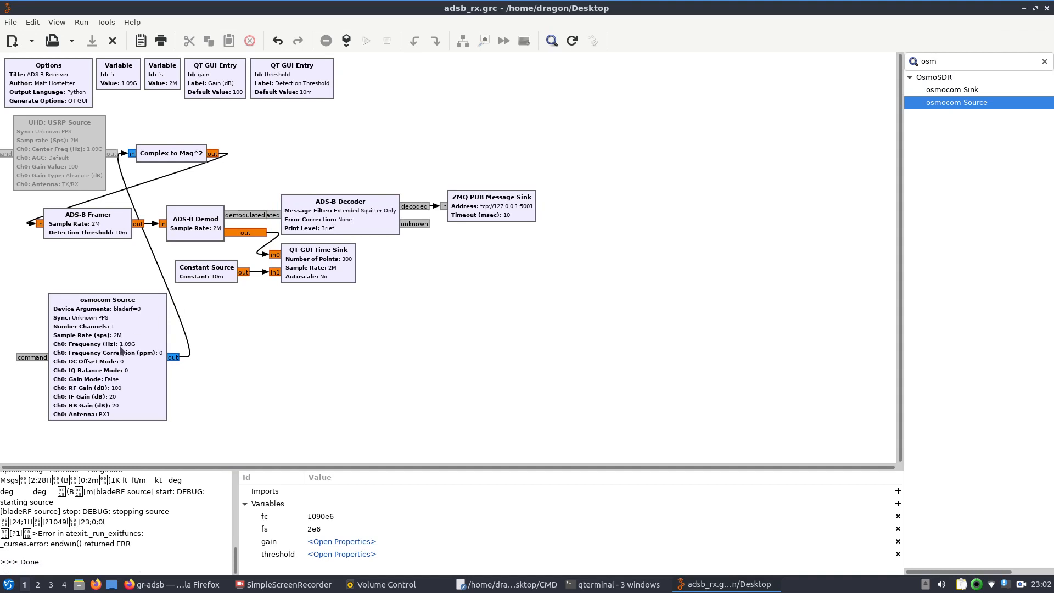
Append agc_mode=manual to the osmocom Source's bladerf=0 device arguments, apply the change and run the flowgraph
{"action": "double_click", "coordinate": [121, 350]}
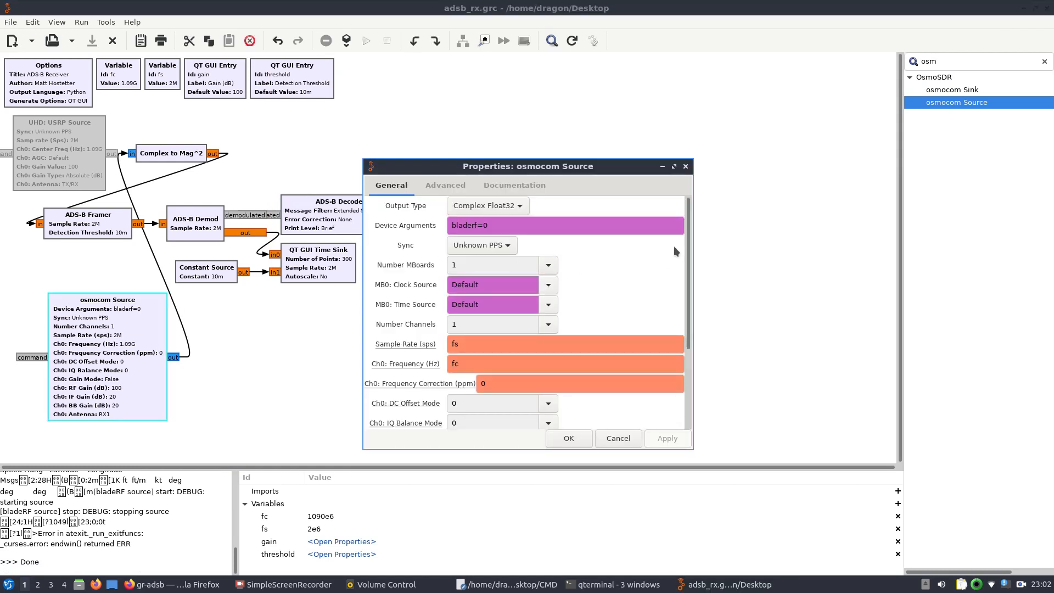
{"action": "left_click", "coordinate": [539, 228]}
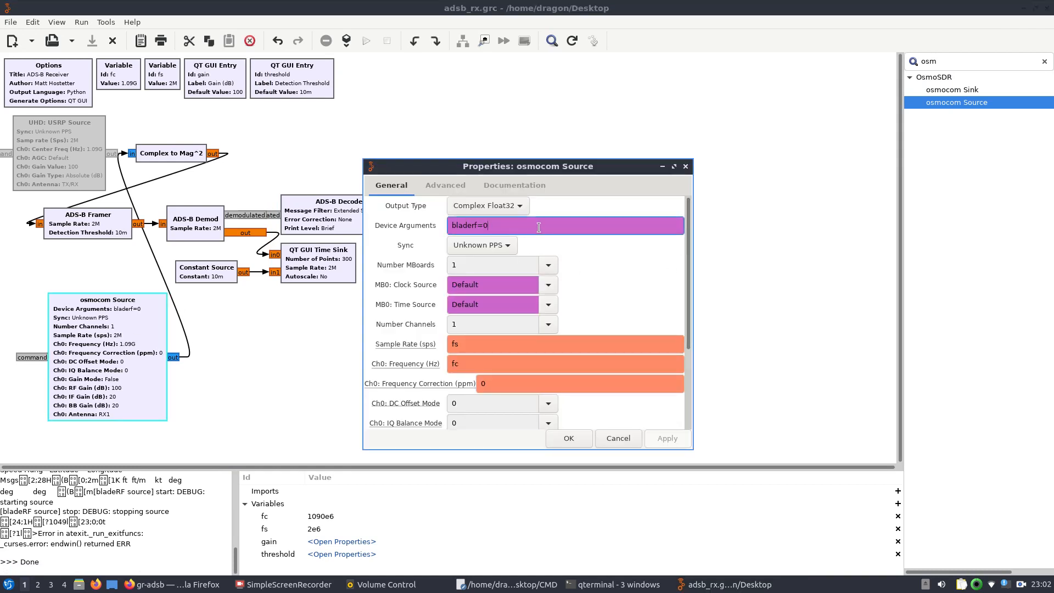
{"action": "type", "text": ",a"}
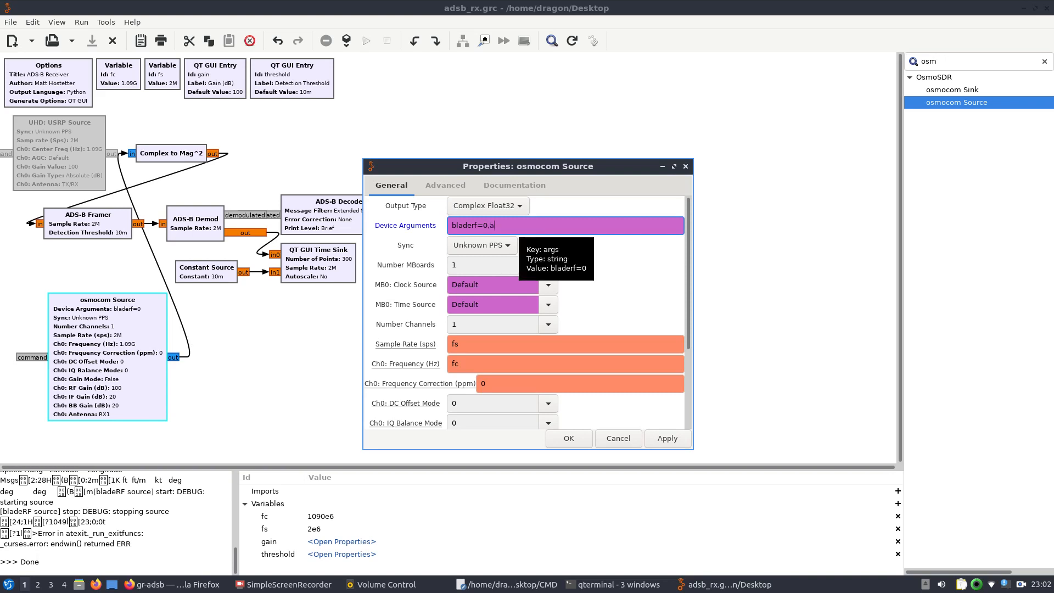
{"action": "type", "text": "gc_mode=manual"}
{"action": "left_click", "coordinate": [664, 439]}
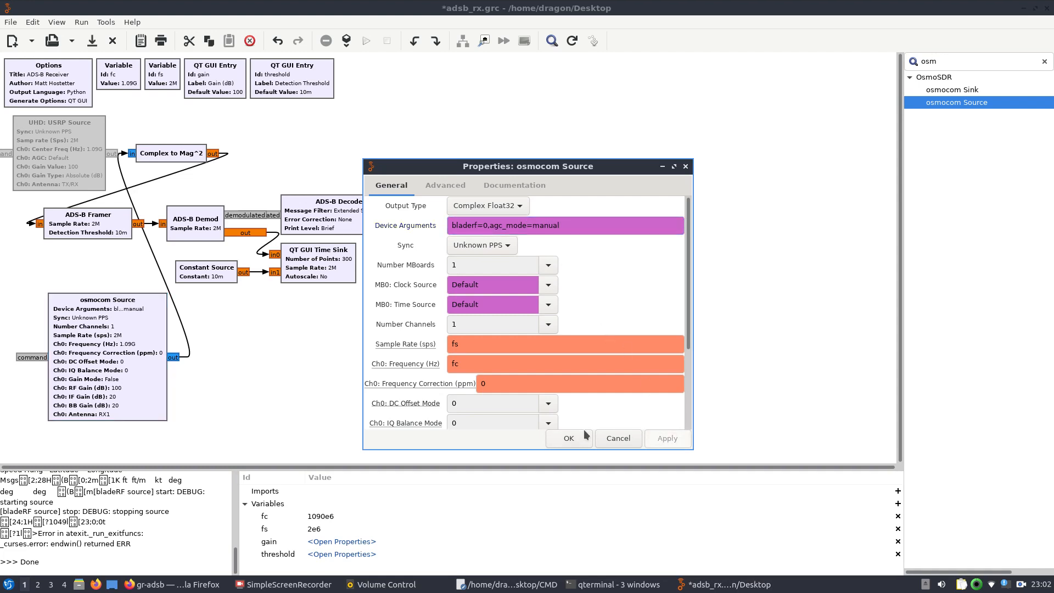
{"action": "left_click", "coordinate": [569, 438]}
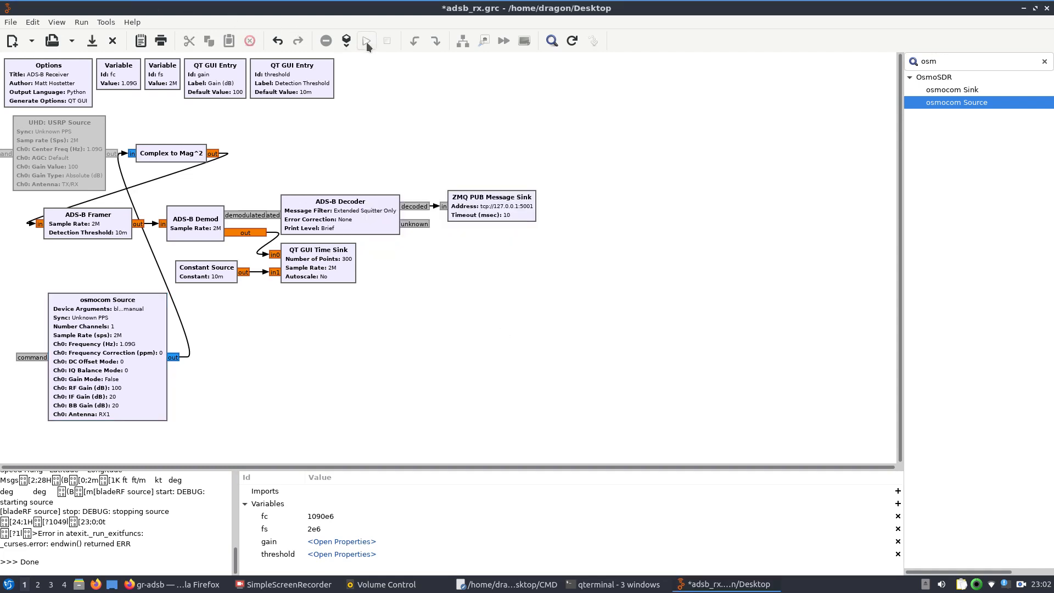
{"action": "left_click", "coordinate": [366, 41]}
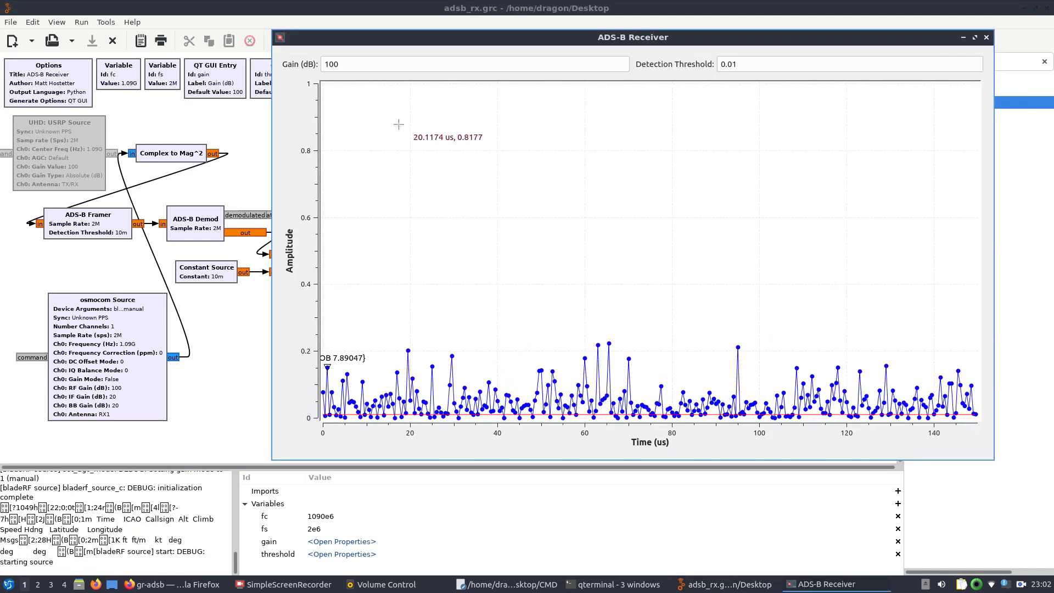
{"action": "left_click_drag", "start_coordinate": [343, 65], "coordinate": [313, 65]}
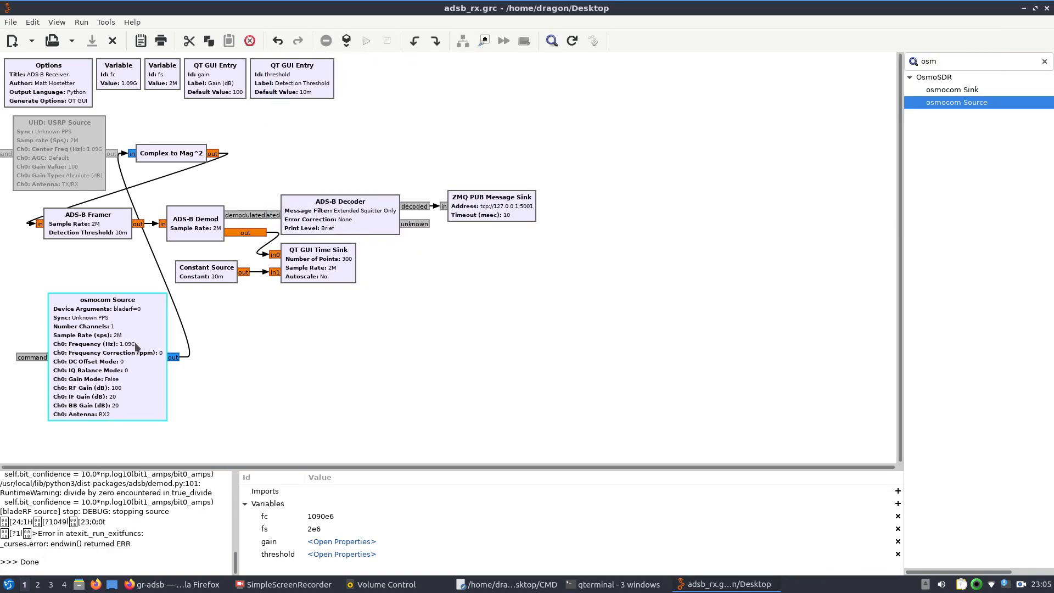
{"action": "double_click", "coordinate": [135, 345]}
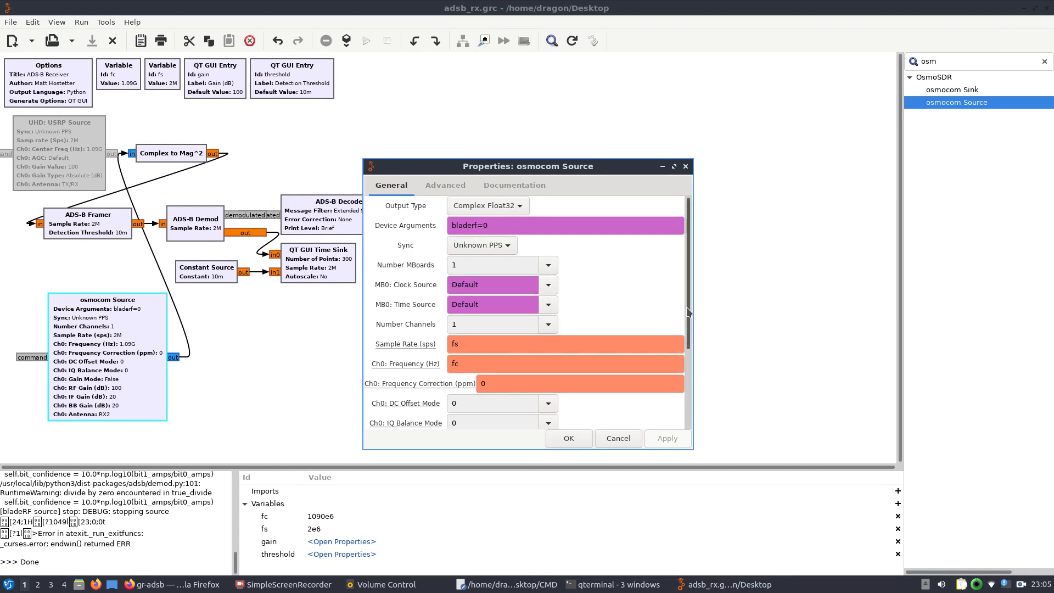
{"action": "left_click_drag", "start_coordinate": [691, 311], "coordinate": [688, 401]}
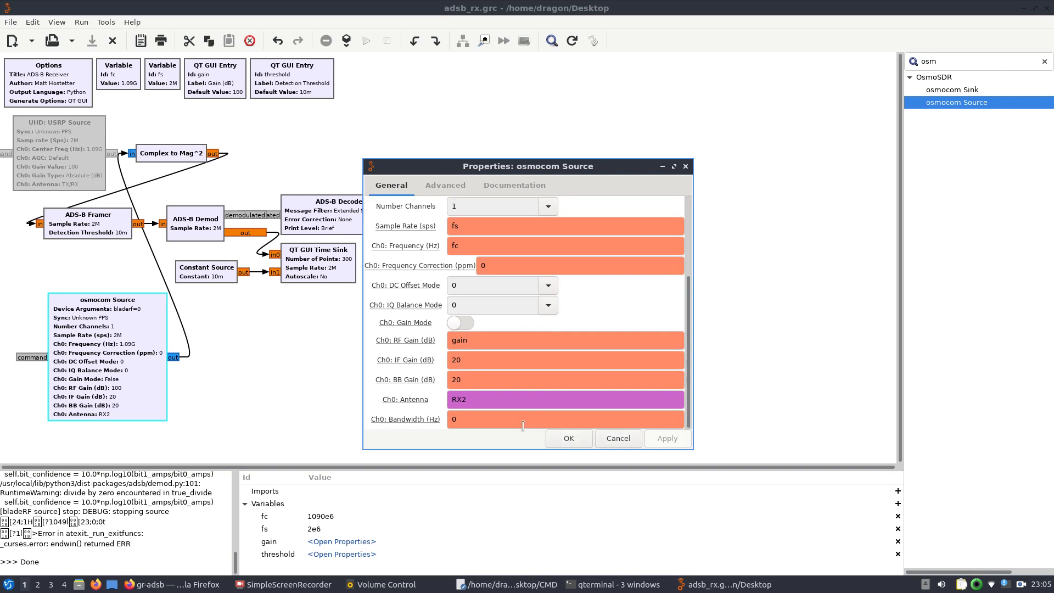
{"action": "left_click", "coordinate": [615, 437]}
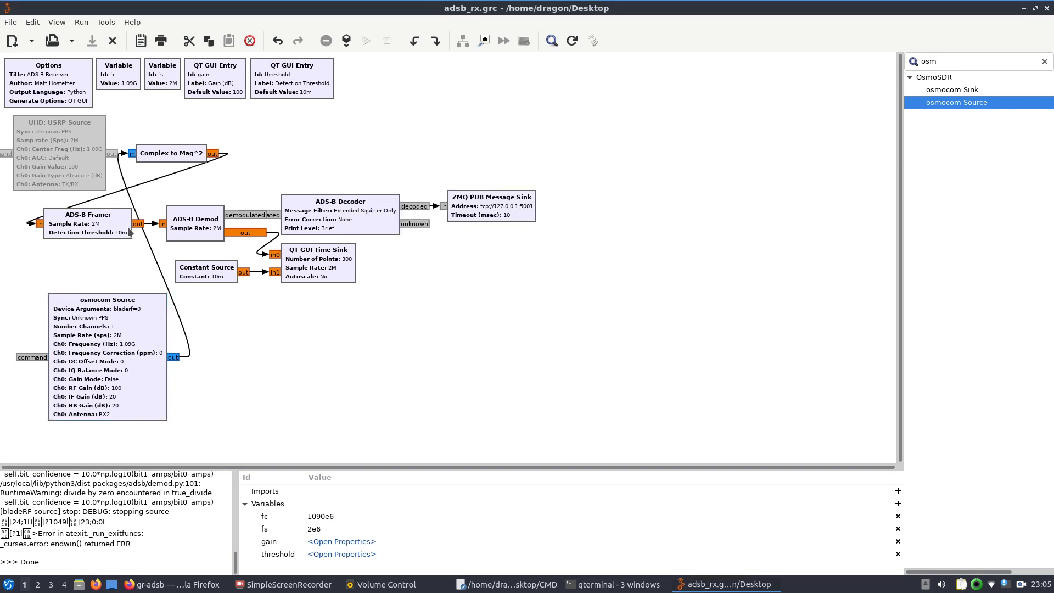
Set the fs variable to 6e6 and test-run the flowgraph, closing the ADS-B Receiver window after viewing the signal
{"action": "double_click", "coordinate": [164, 80]}
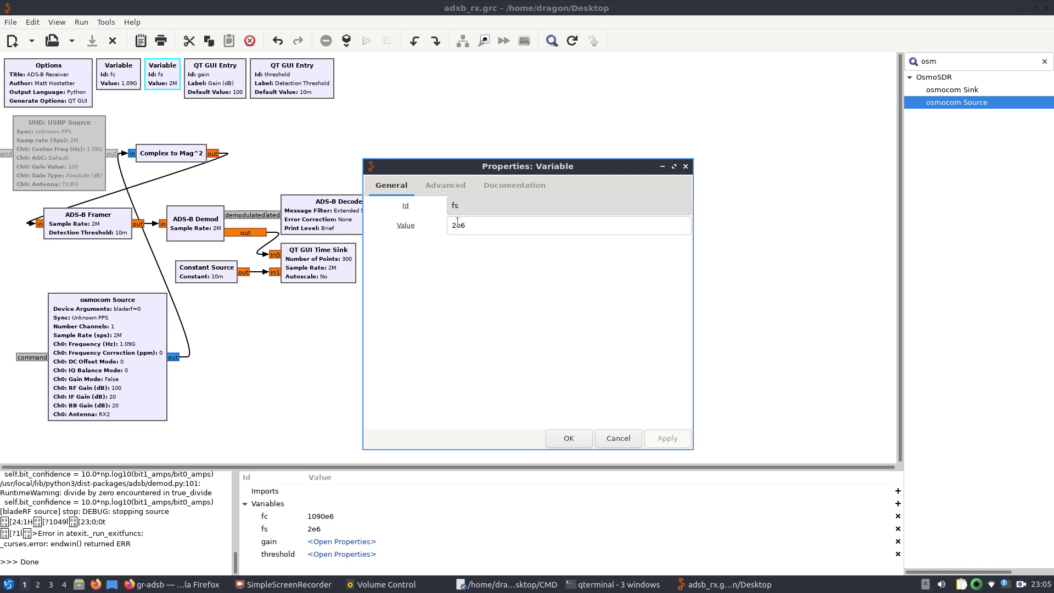
{"action": "left_click_drag", "start_coordinate": [455, 224], "coordinate": [449, 228]}
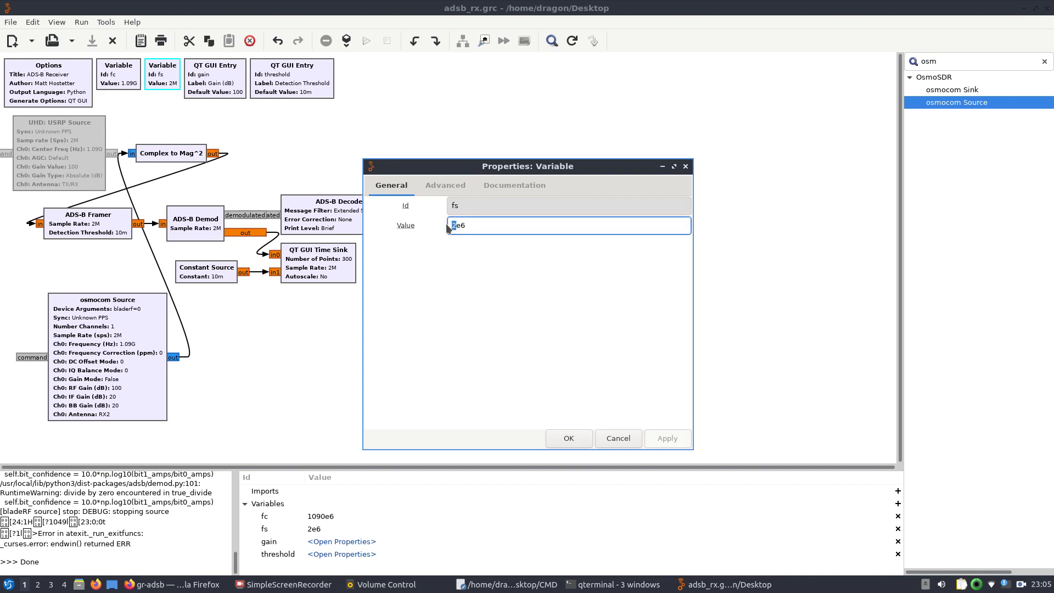
{"action": "type", "text": "6"}
{"action": "left_click", "coordinate": [659, 439]}
{"action": "left_click", "coordinate": [569, 438]}
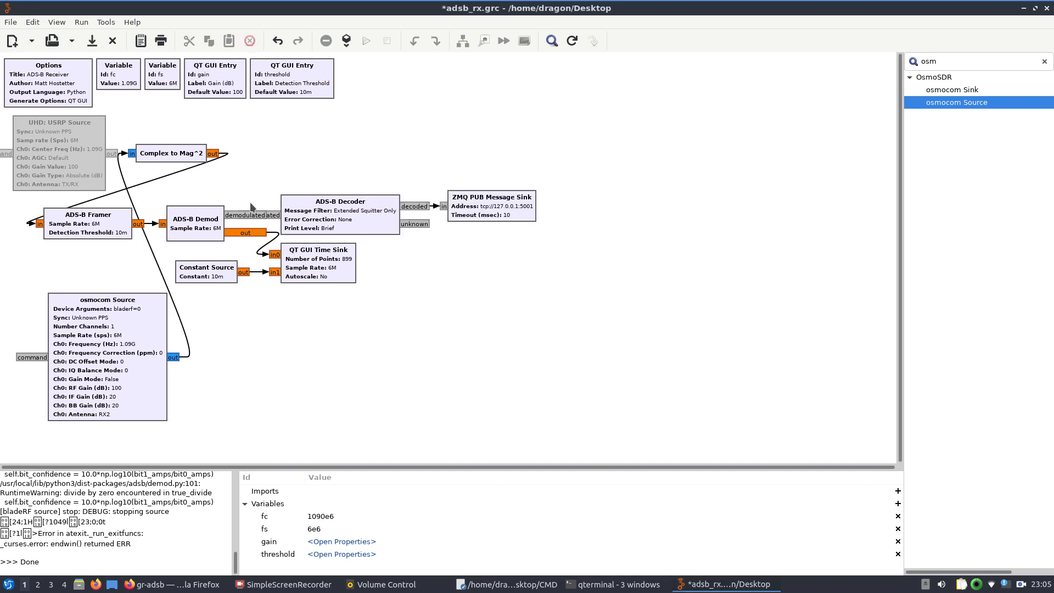
{"action": "left_click", "coordinate": [362, 43]}
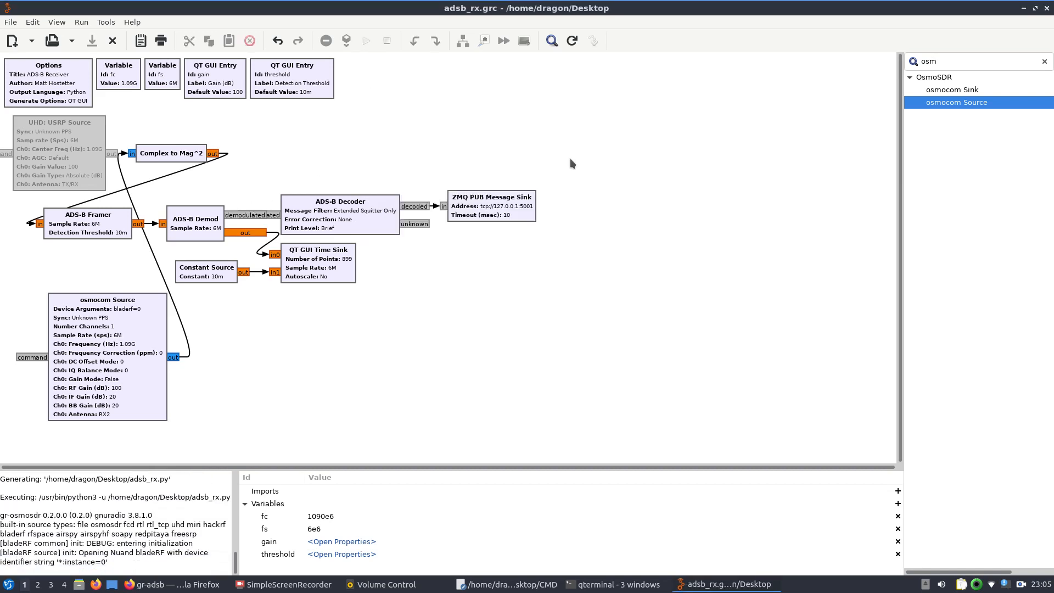
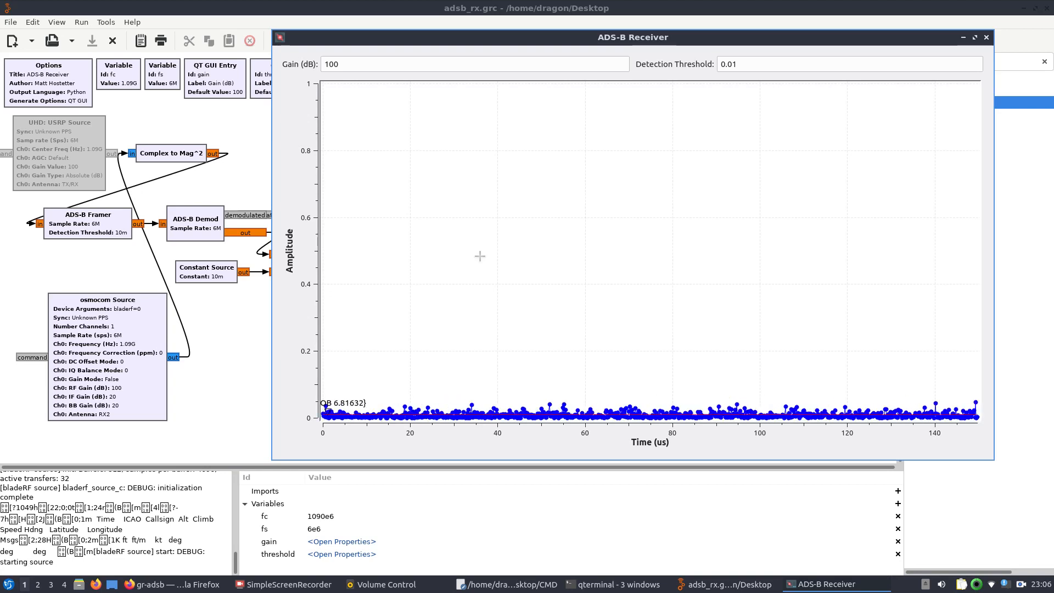
{"action": "left_click", "coordinate": [986, 38]}
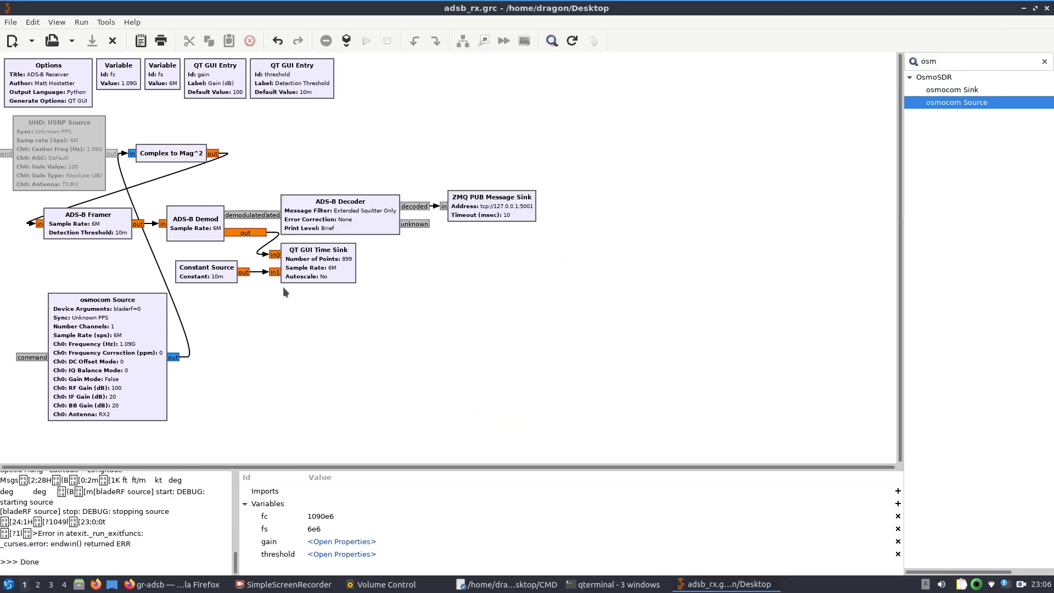
{"action": "double_click", "coordinate": [108, 356]}
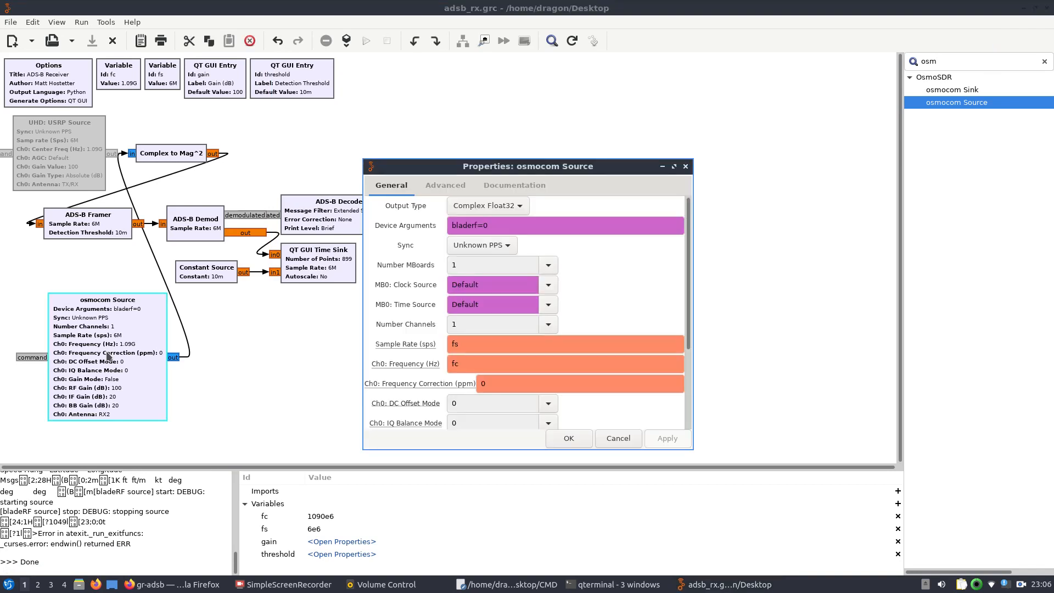
{"action": "left_click", "coordinate": [528, 225]}
{"action": "type", "text": ",agc_"}
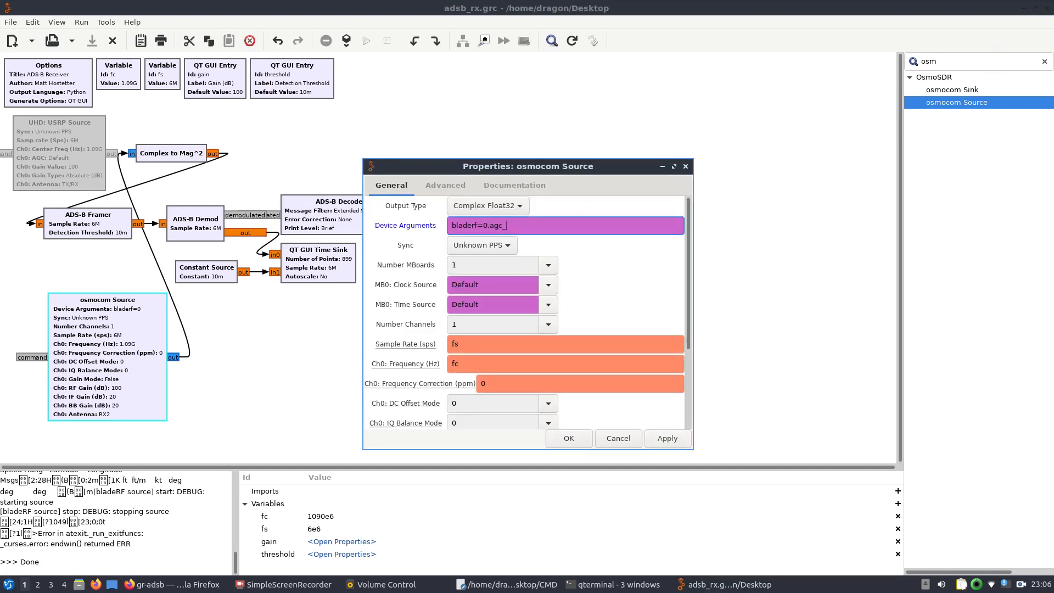
{"action": "type", "text": "mode=manual"}
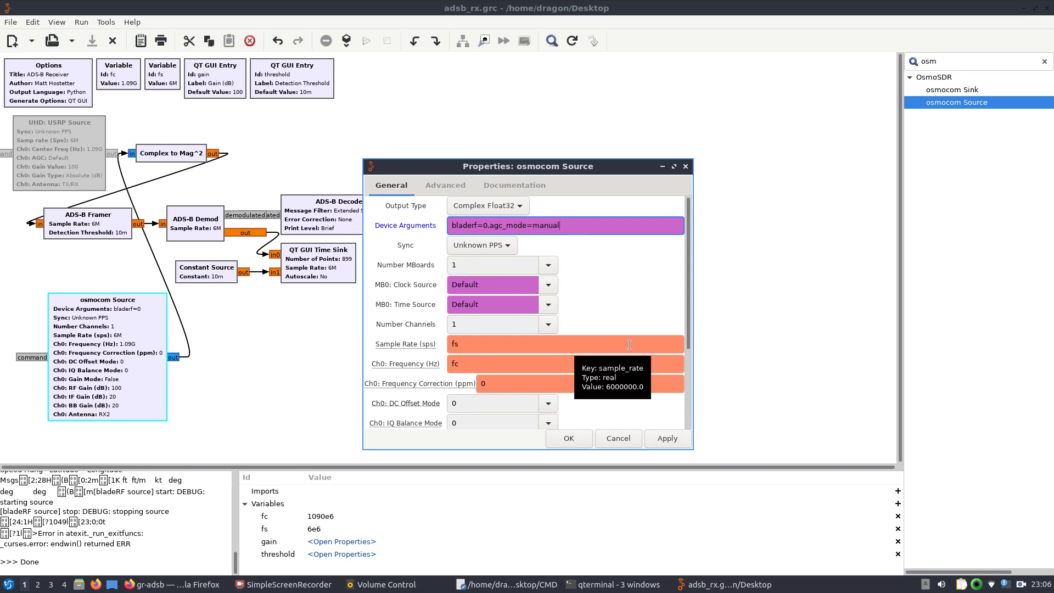
{"action": "left_click", "coordinate": [656, 440]}
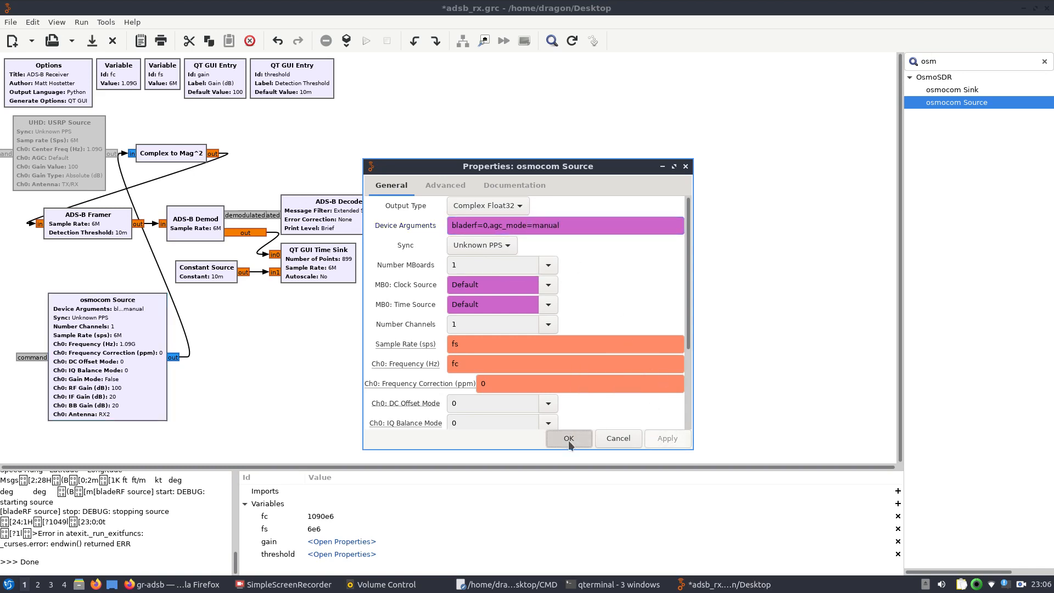
{"action": "left_click", "coordinate": [569, 440]}
Run the flowgraph and set the ADS-B Receiver's gain to 50 dB
{"action": "left_click", "coordinate": [367, 40]}
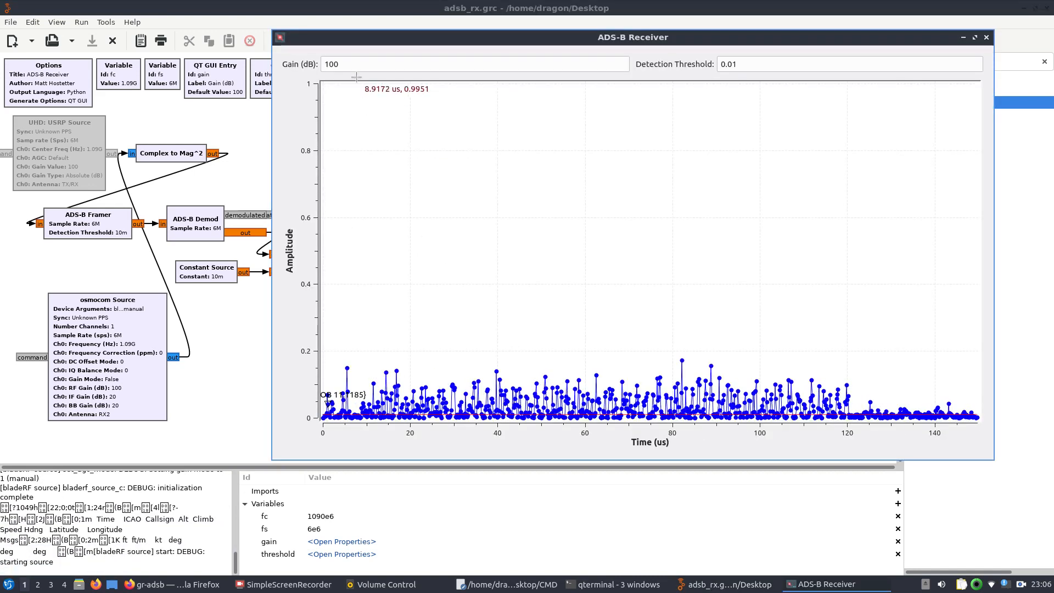
{"action": "double_click", "coordinate": [319, 64]}
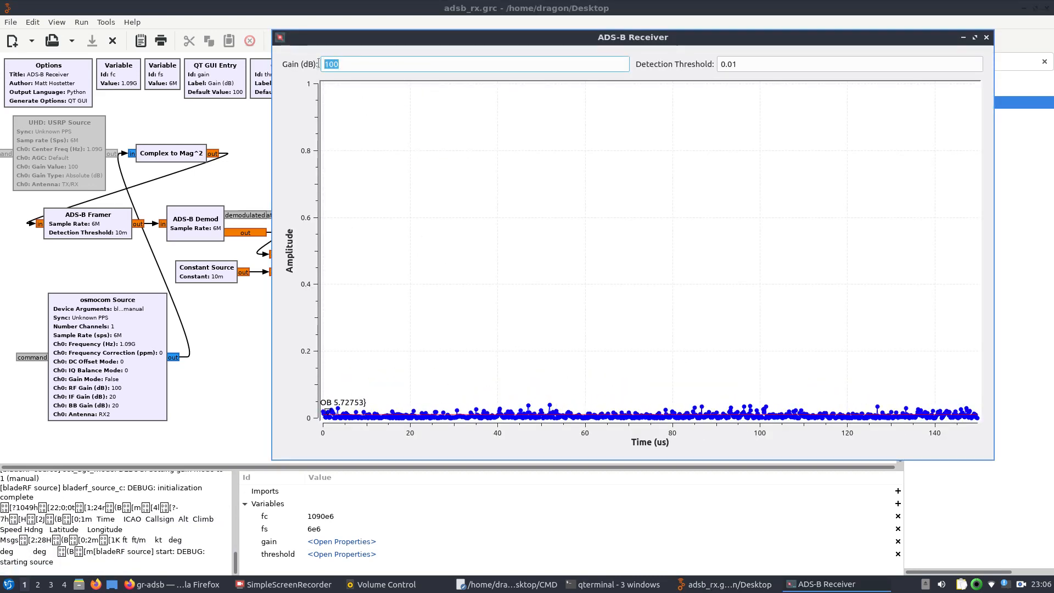
{"action": "type", "text": "5"}
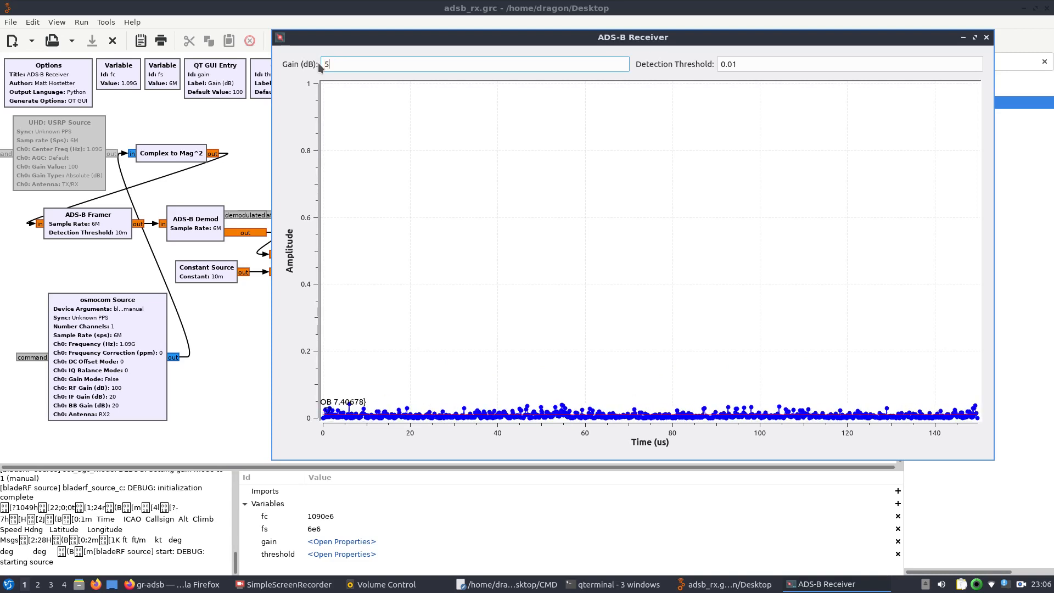
{"action": "type", "text": "0"}
{"action": "key", "text": "Return"}
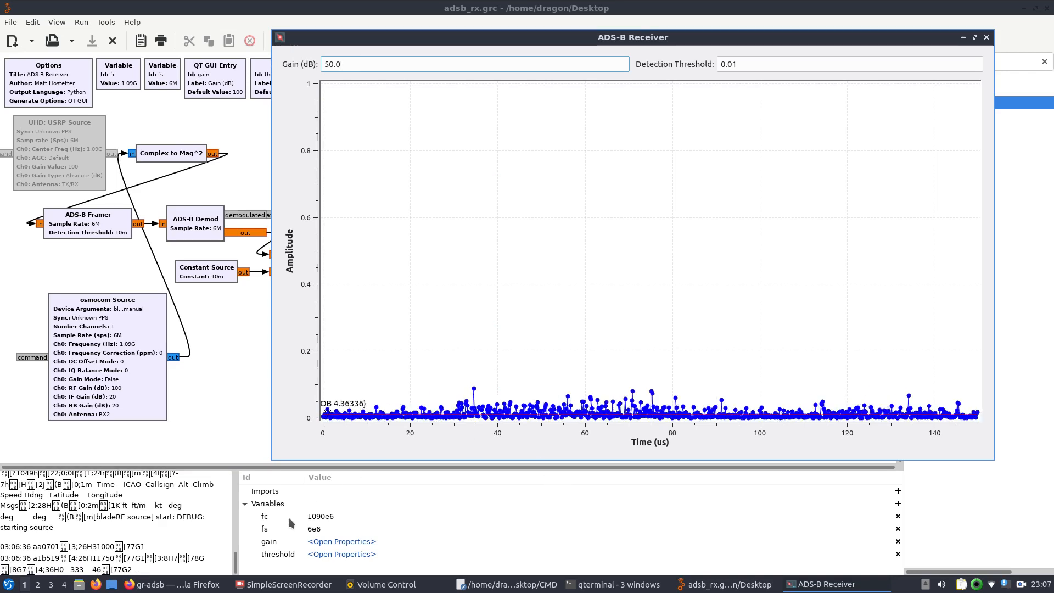
Check the decoded aircraft table in the gr-adsb/examples terminal, then minimize that terminal
{"action": "left_click", "coordinate": [626, 584]}
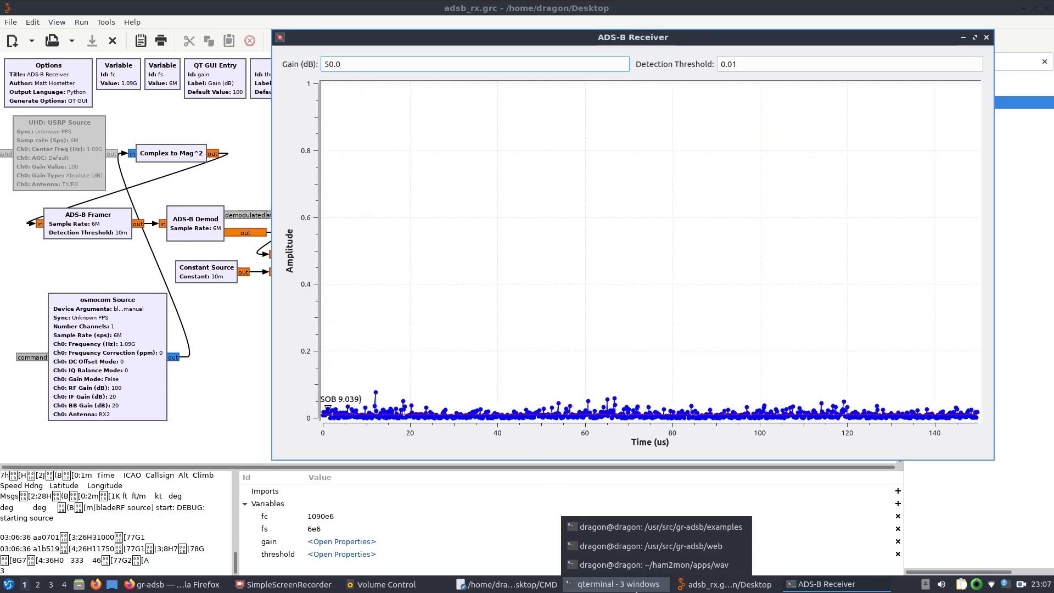
{"action": "left_click", "coordinate": [632, 530]}
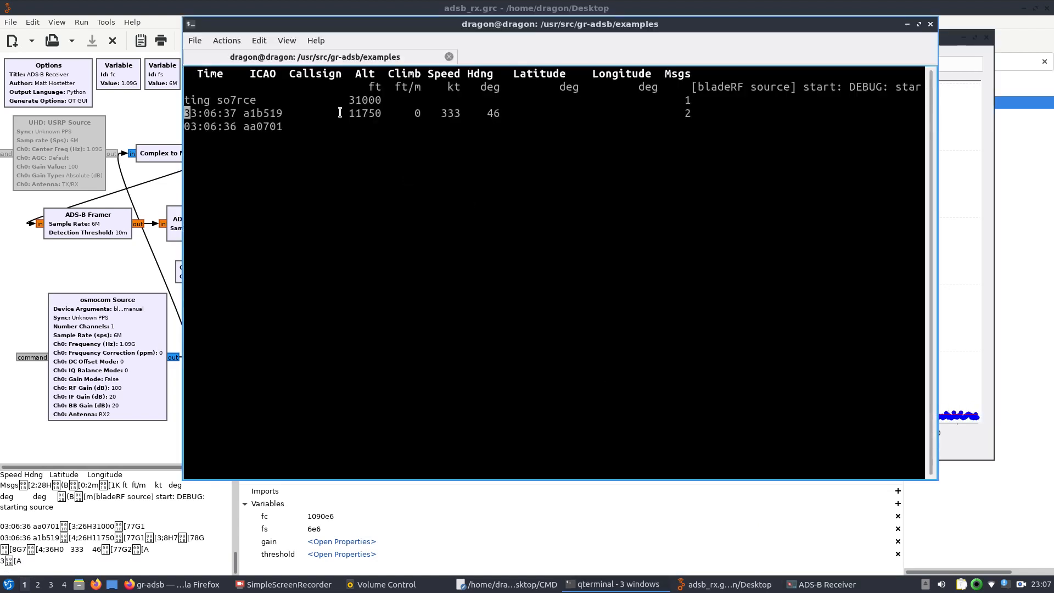
{"action": "left_click", "coordinate": [907, 26]}
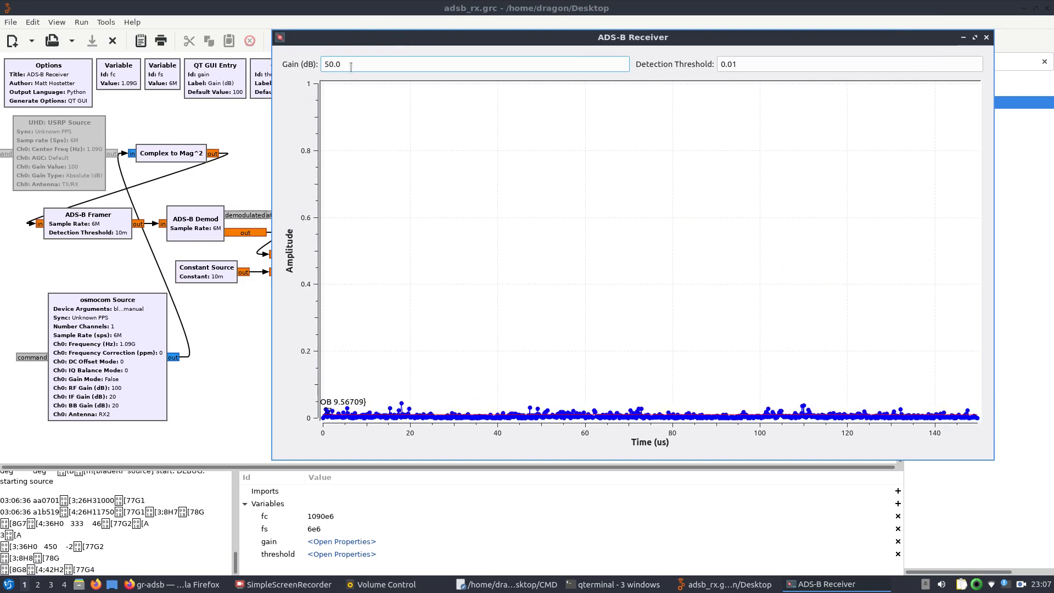
Set the running ADS-B Receiver's gain to 60.0 dB
{"action": "left_click_drag", "start_coordinate": [351, 67], "coordinate": [307, 64]}
{"action": "type", "text": "6"}
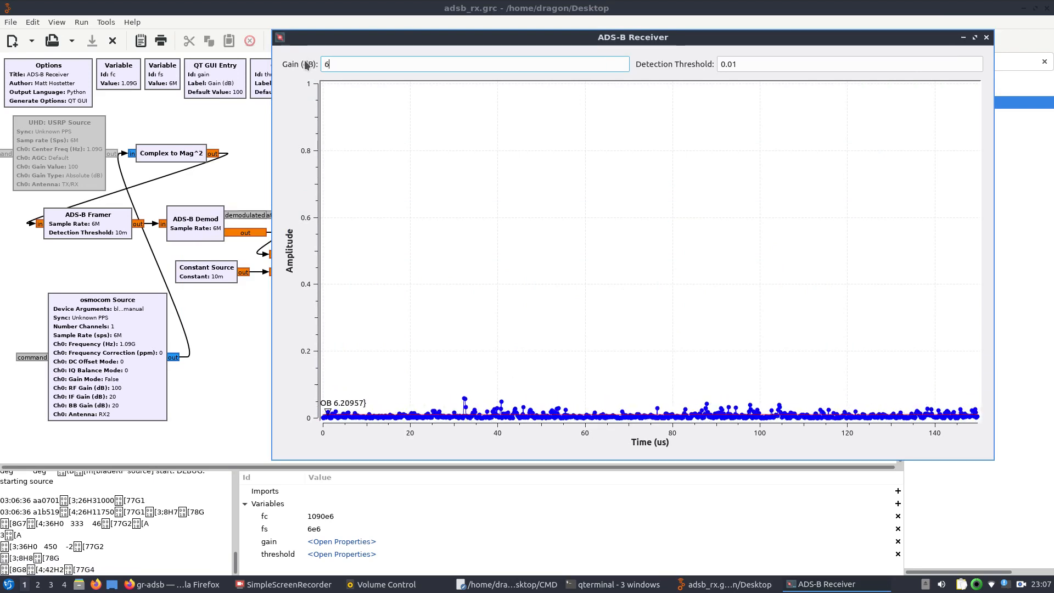
{"action": "type", "text": "0.0"}
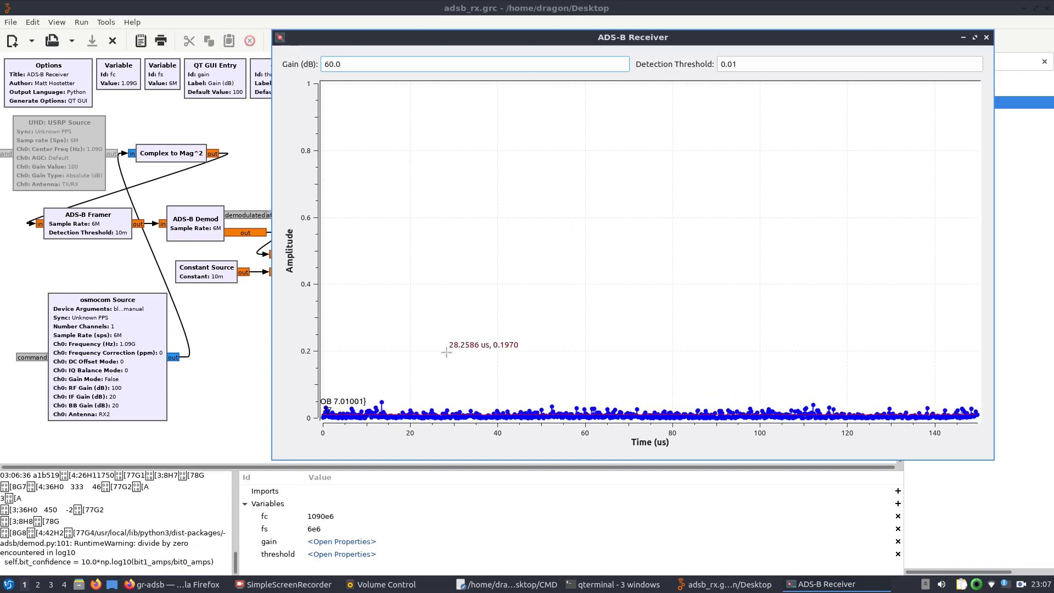
Recheck the gr-adsb/examples terminal for decoded aircraft messages at the new gain and minimize it again
{"action": "left_click", "coordinate": [611, 585]}
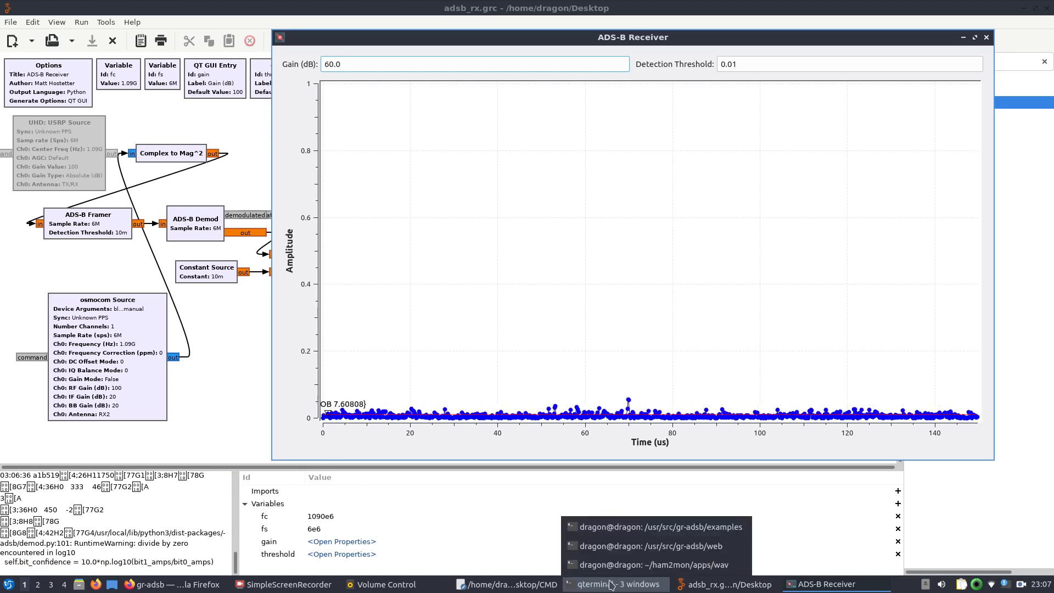
{"action": "left_click", "coordinate": [643, 528]}
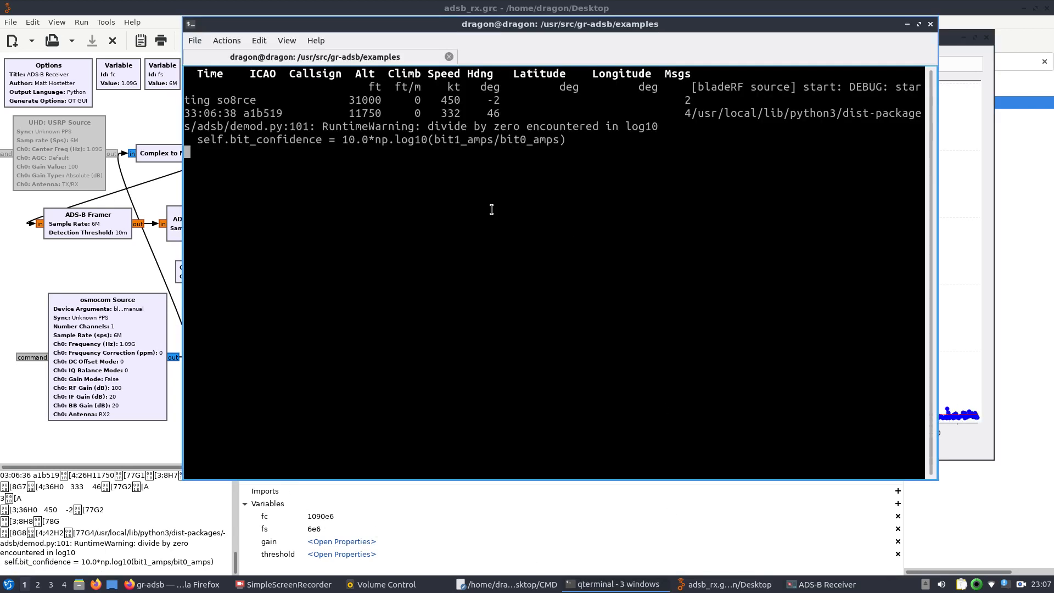
{"action": "left_click", "coordinate": [907, 25]}
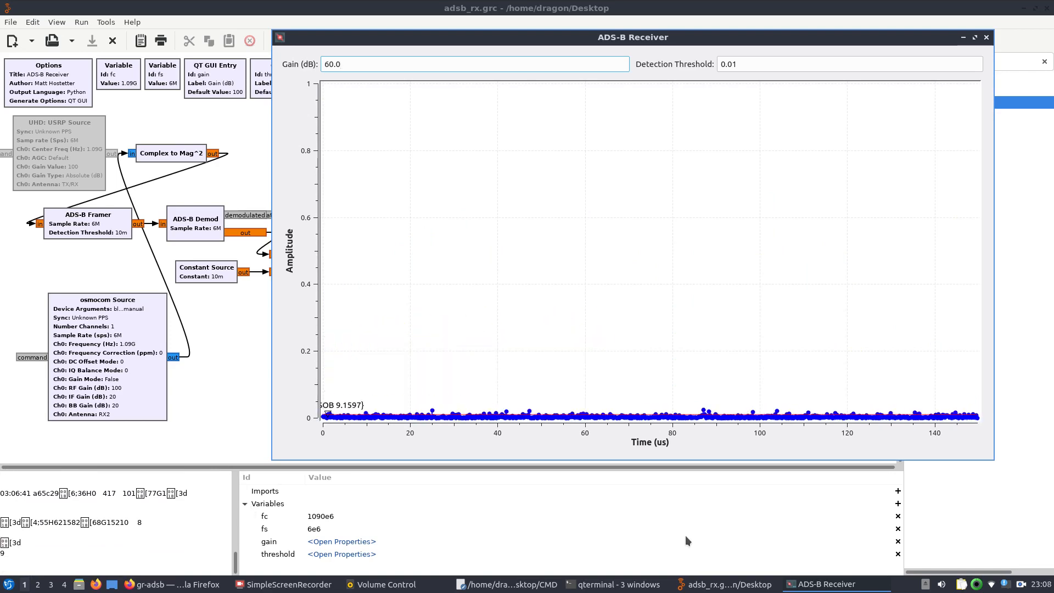
Switch to the gr-adsb web map at localhost:5000 in Firefox and reposition its window to view the plotted aircraft
{"action": "mouse_move", "coordinate": [619, 583]}
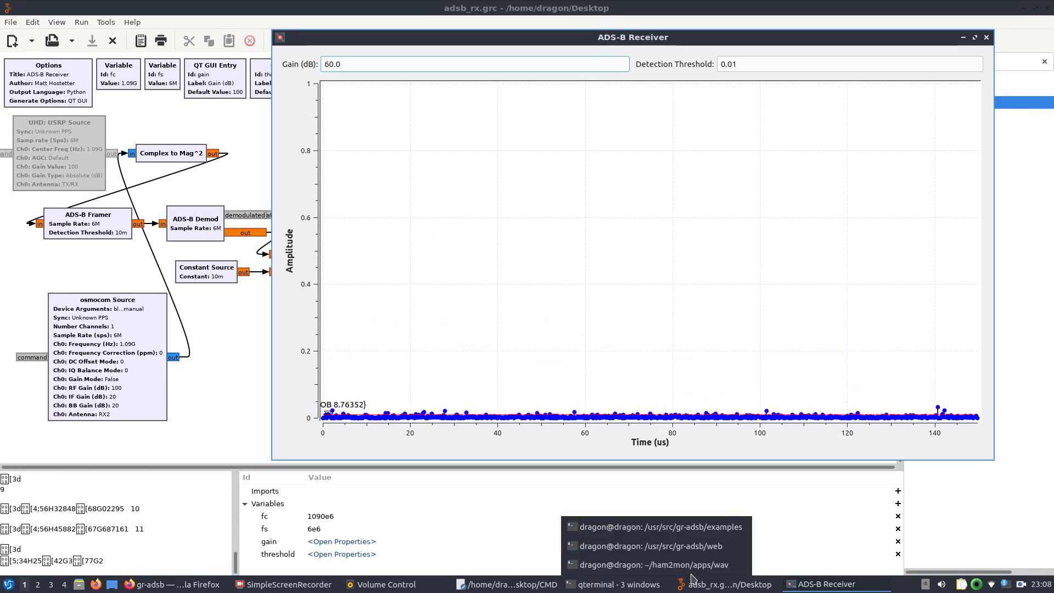
{"action": "left_click", "coordinate": [175, 587]}
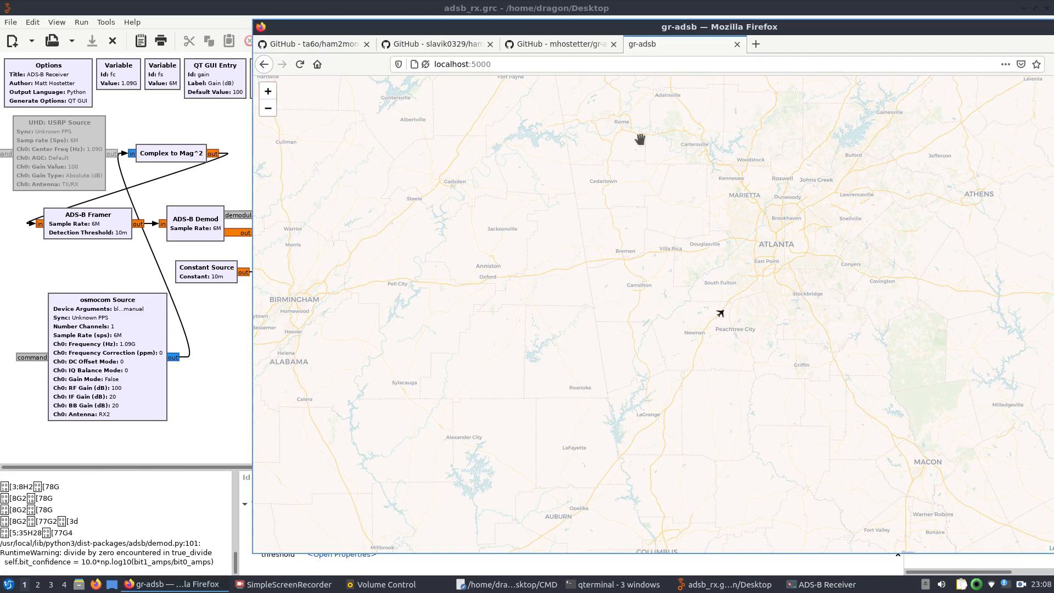
{"action": "left_click_drag", "start_coordinate": [541, 32], "coordinate": [470, 32]}
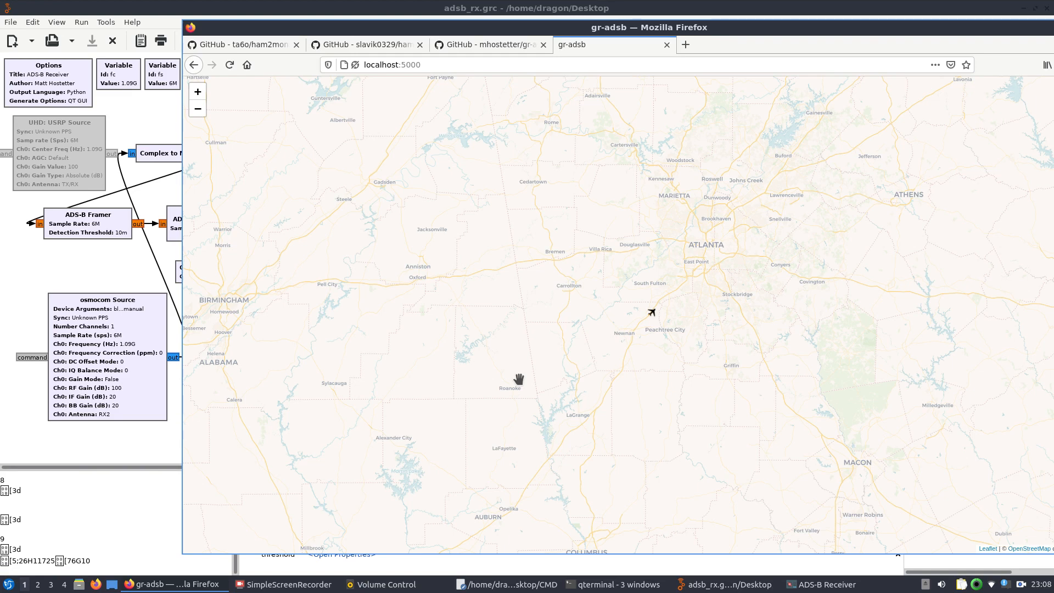
Look over the latest decoded aircraft rows in the gr-adsb/examples terminal, then minimize it to return to the web map
{"action": "left_click", "coordinate": [615, 585]}
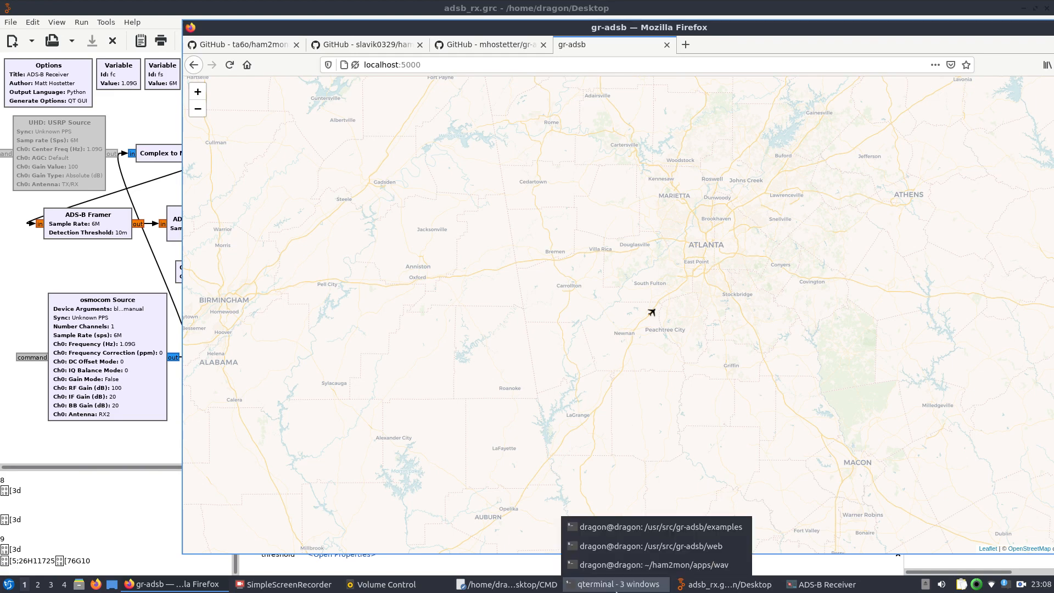
{"action": "left_click", "coordinate": [645, 528]}
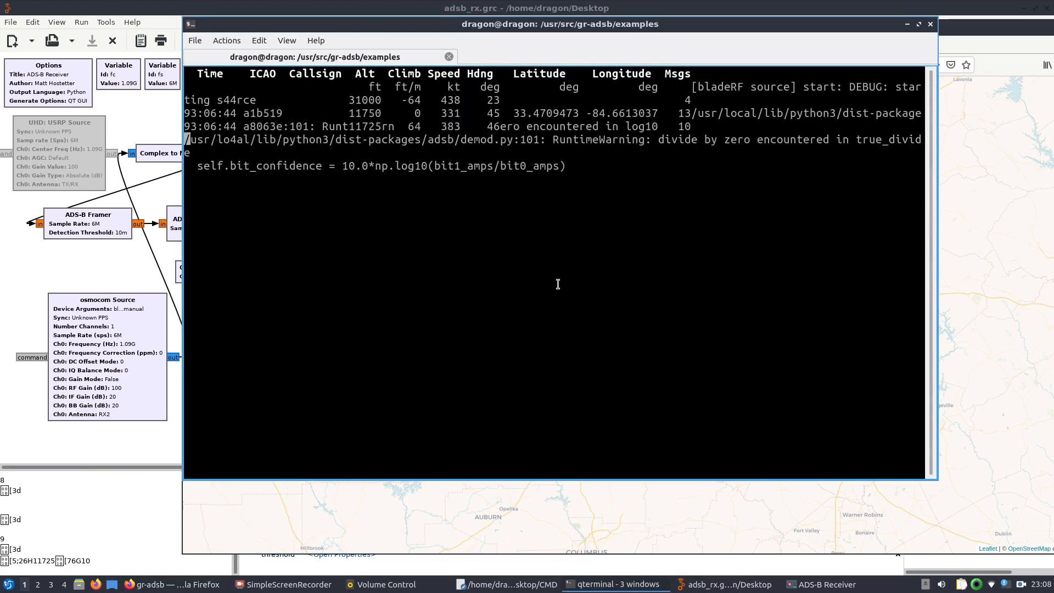
{"action": "left_click", "coordinate": [907, 26]}
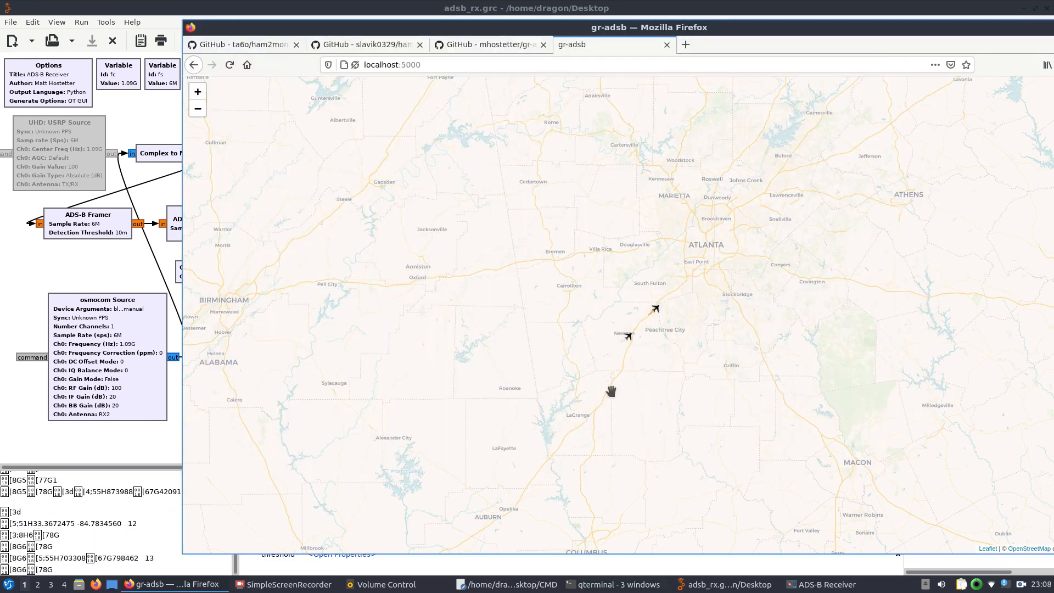
Inspect the details of both aircraft plotted southwest of Atlanta, maximizing the map window in between, and close their popups
{"action": "left_click", "coordinate": [628, 341]}
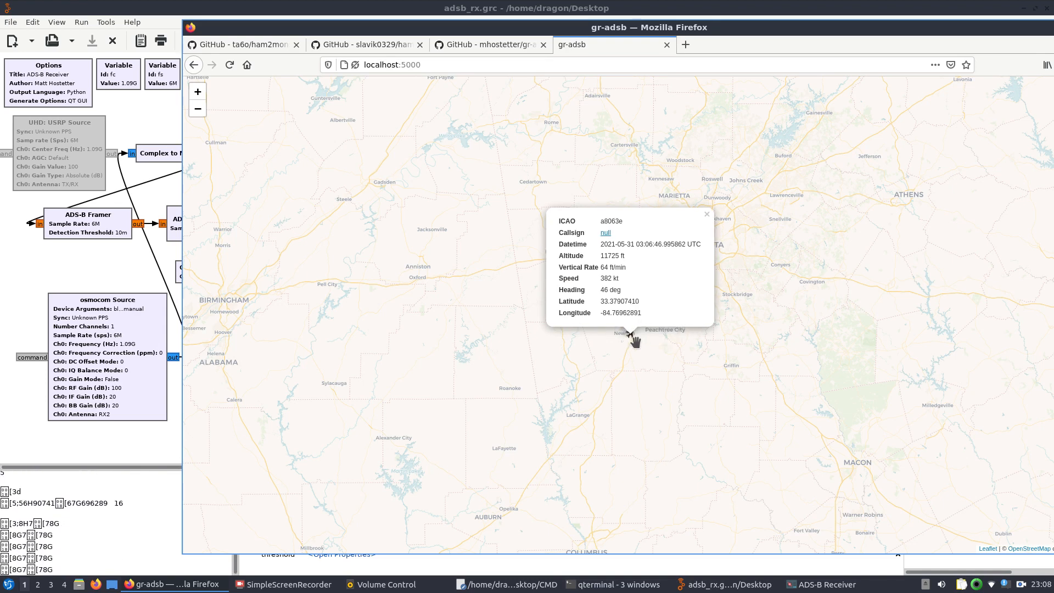
{"action": "left_click", "coordinate": [661, 361]}
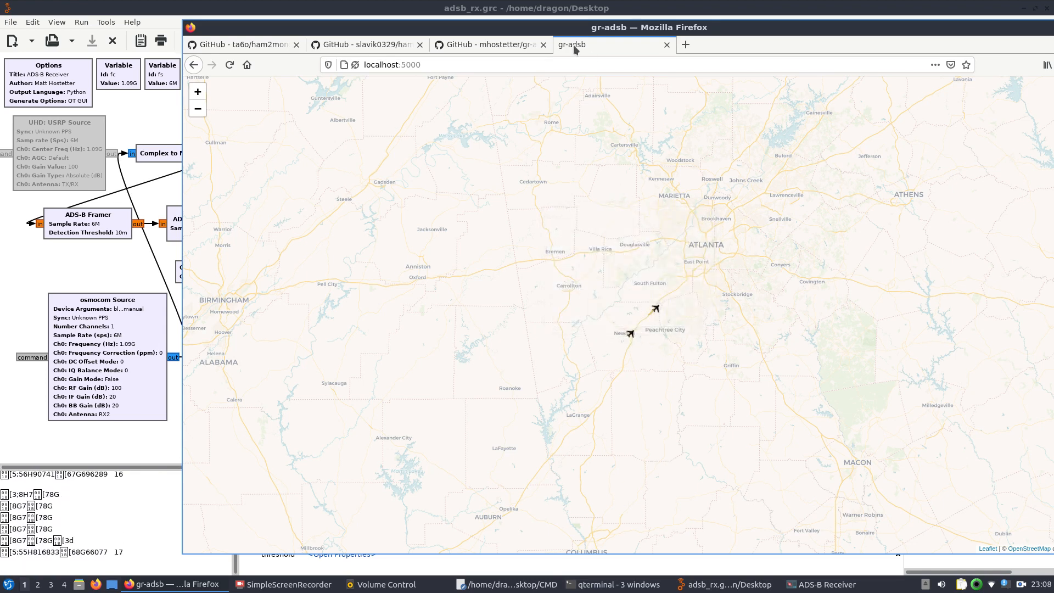
{"action": "double_click", "coordinate": [586, 33]}
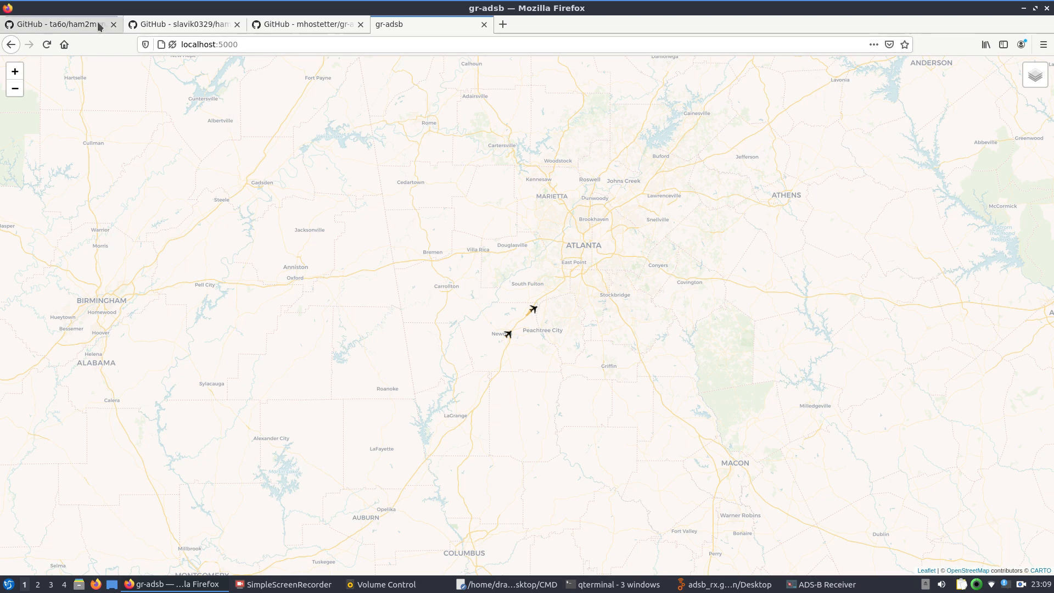
{"action": "left_click", "coordinate": [534, 310]}
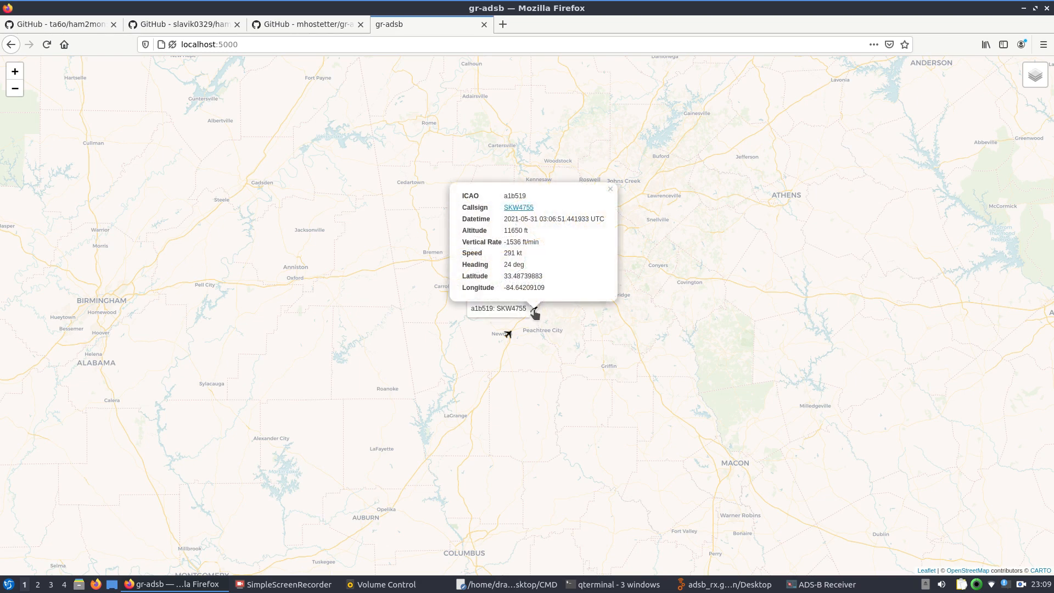
{"action": "left_click", "coordinate": [611, 189]}
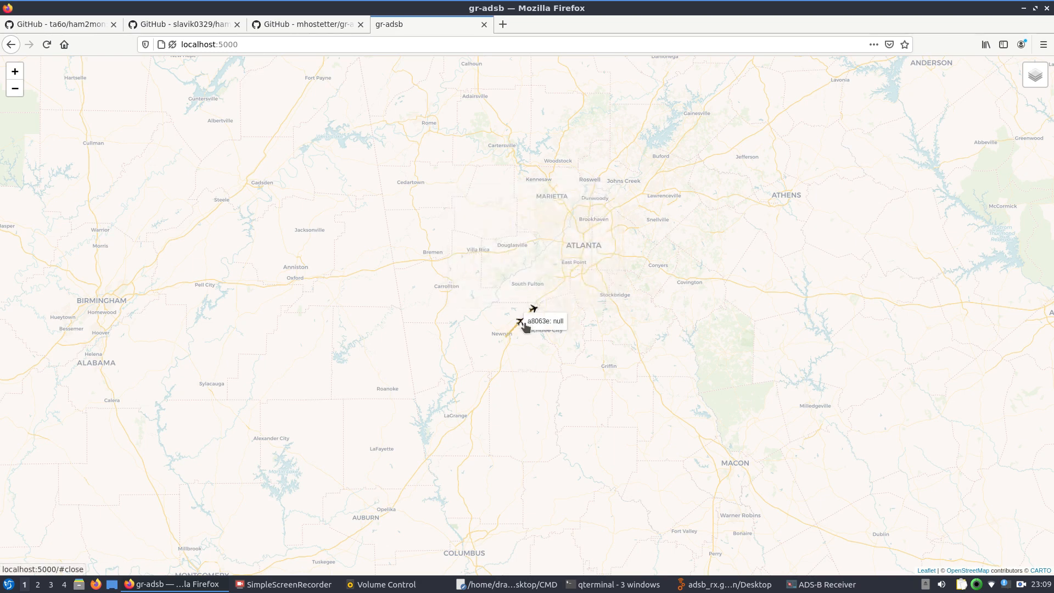
Check the running ADS-B Receiver's amplitude plot, minimize it, and switch to the adsb_rx.grc flowgraph in GNU Radio Companion
{"action": "left_click", "coordinate": [812, 583]}
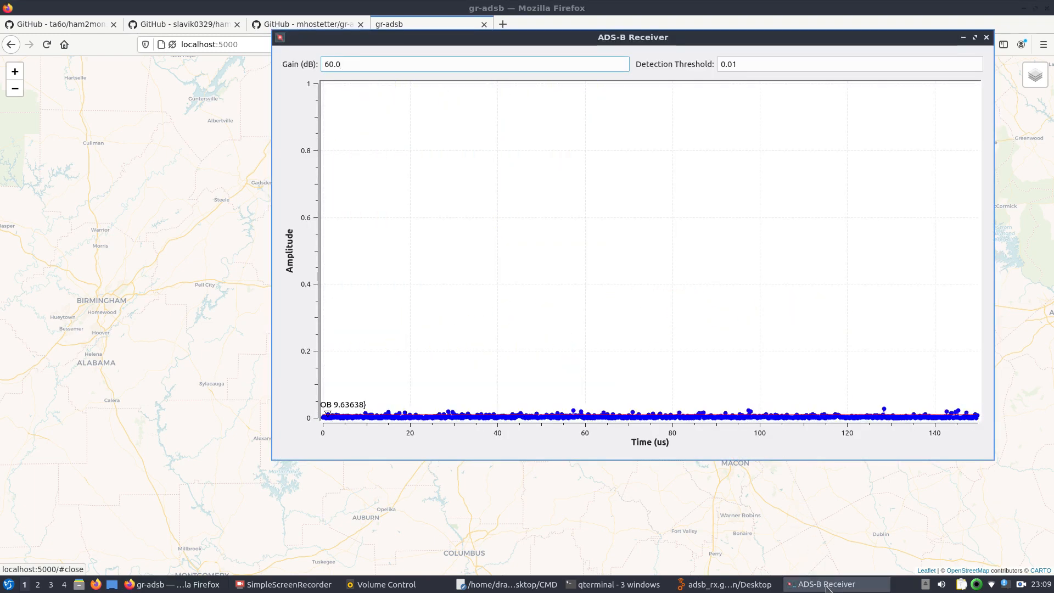
{"action": "left_click", "coordinate": [826, 586]}
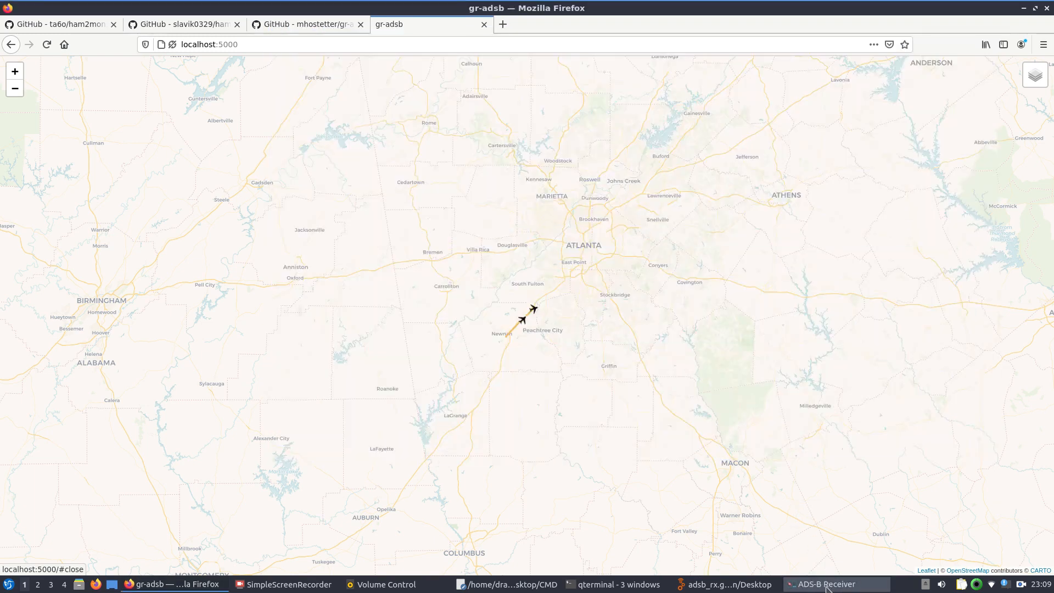
{"action": "left_click", "coordinate": [713, 586]}
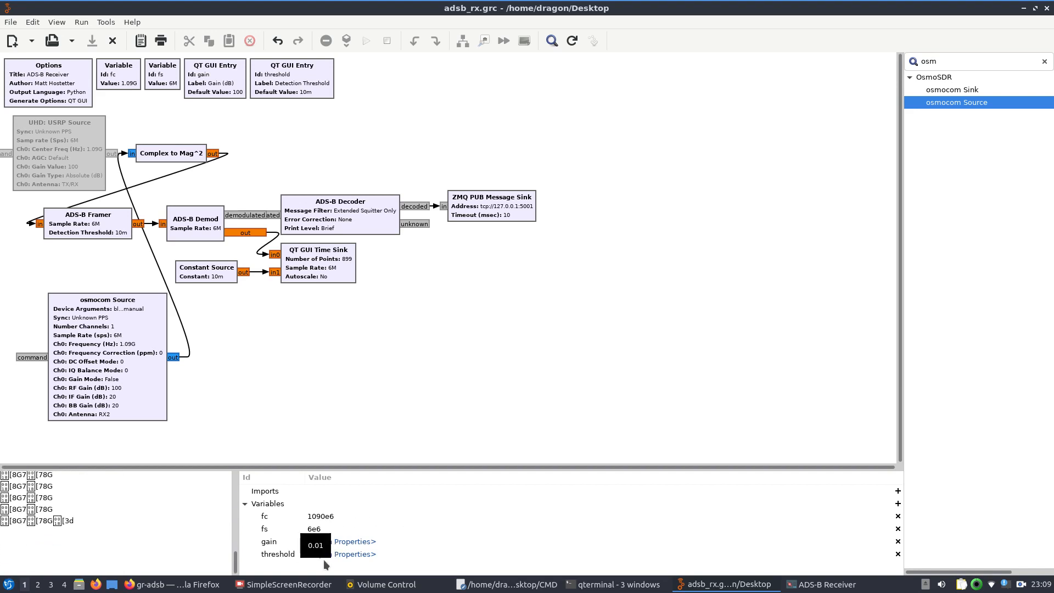
{"action": "left_click", "coordinate": [297, 588]}
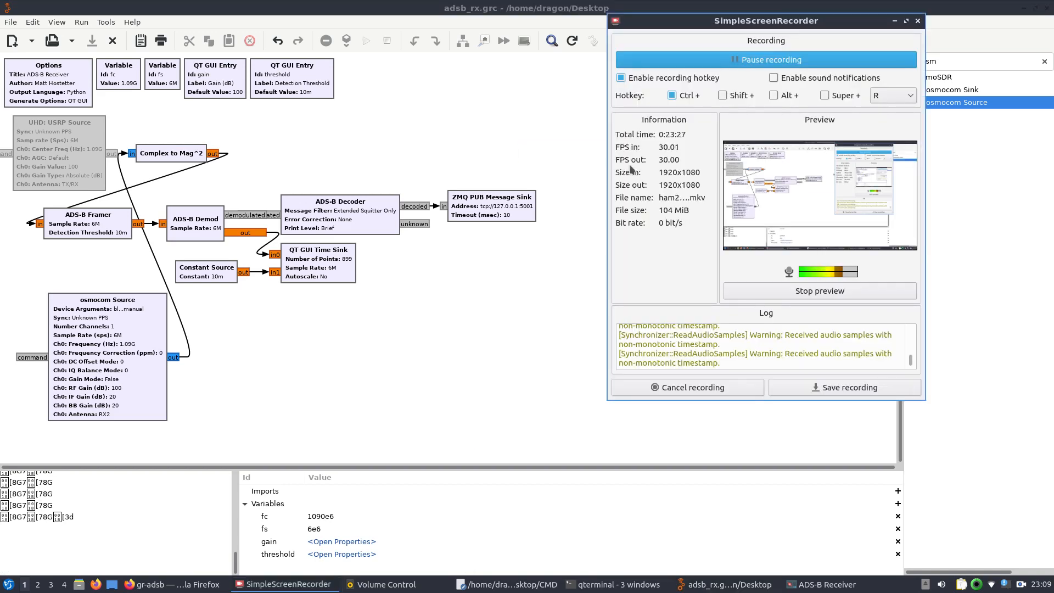